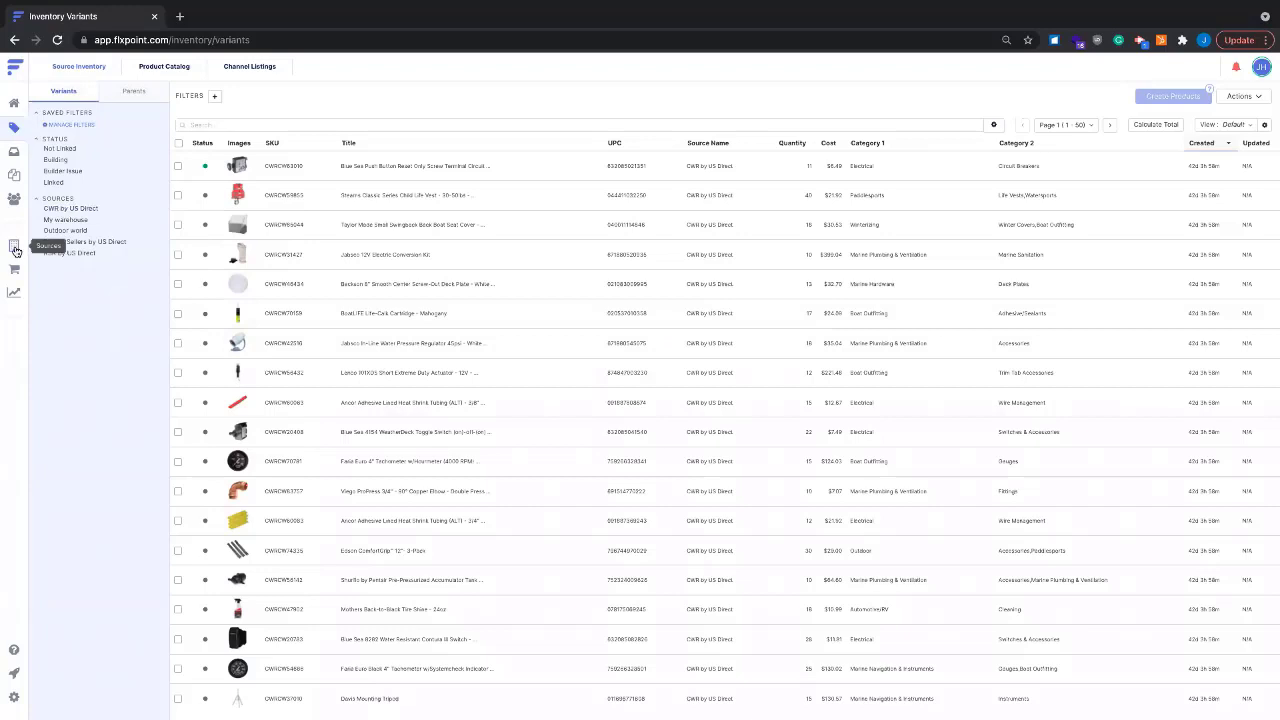
Open the sources list and examine the source types of My warehouse and Proven Sellers by US Direct.
left_click(14, 245)
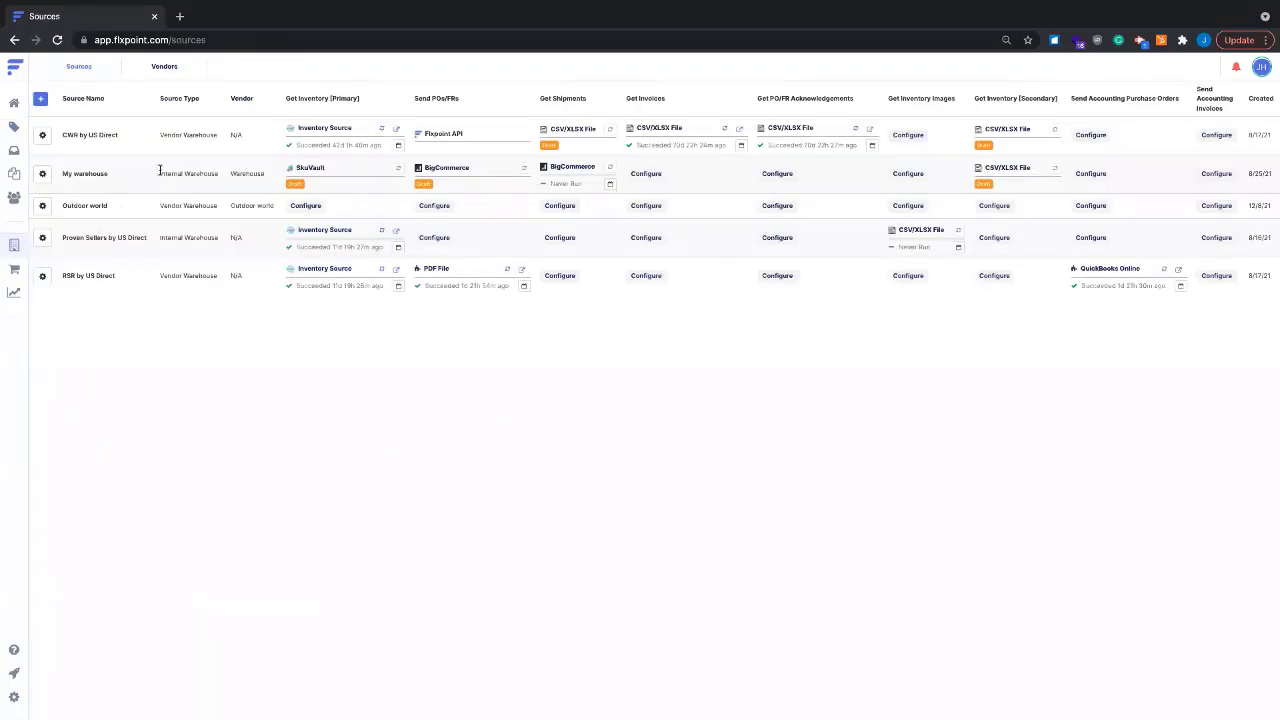
left_click_drag(160, 173, 216, 175)
left_click(204, 173)
left_click_drag(160, 237, 216, 238)
left_click(216, 237)
left_click_drag(160, 237, 209, 245)
left_click(221, 247)
Filter the inventory variants to Proven Sellers by US Direct and open the variant with SKU 2AWBRN9MMLUGERFMJ151-CASE.
left_click(14, 124)
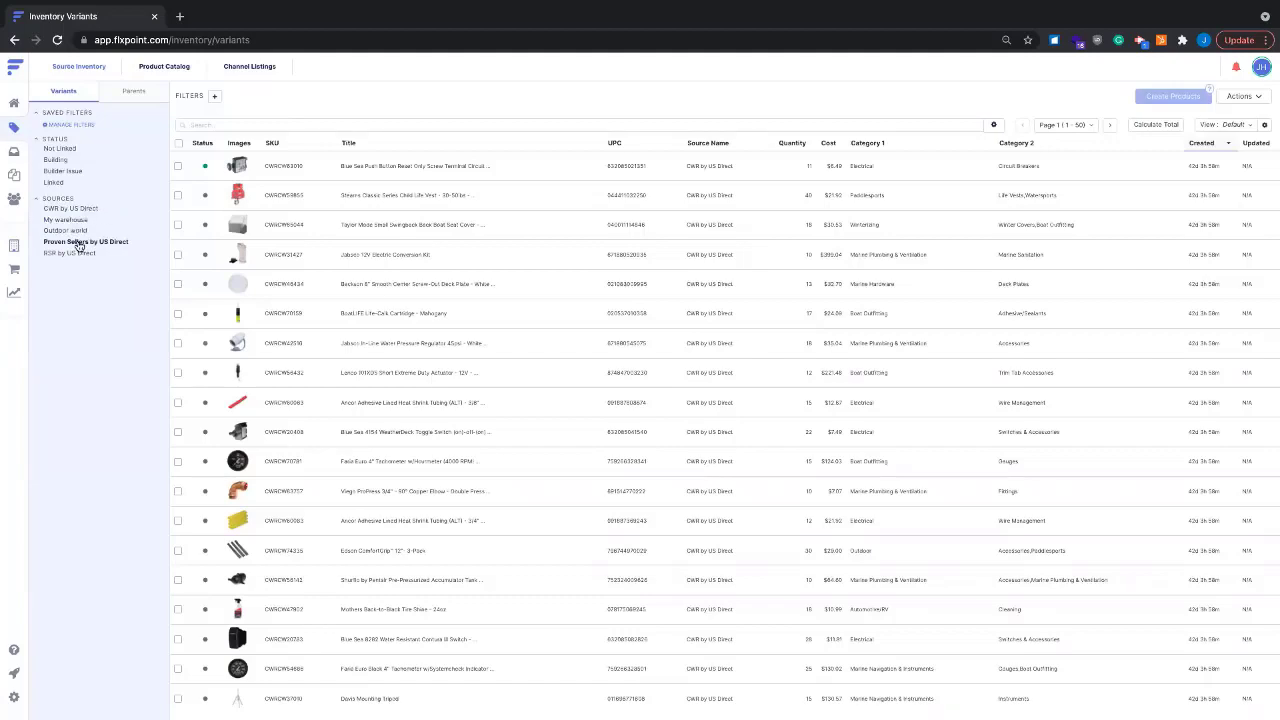
left_click(79, 243)
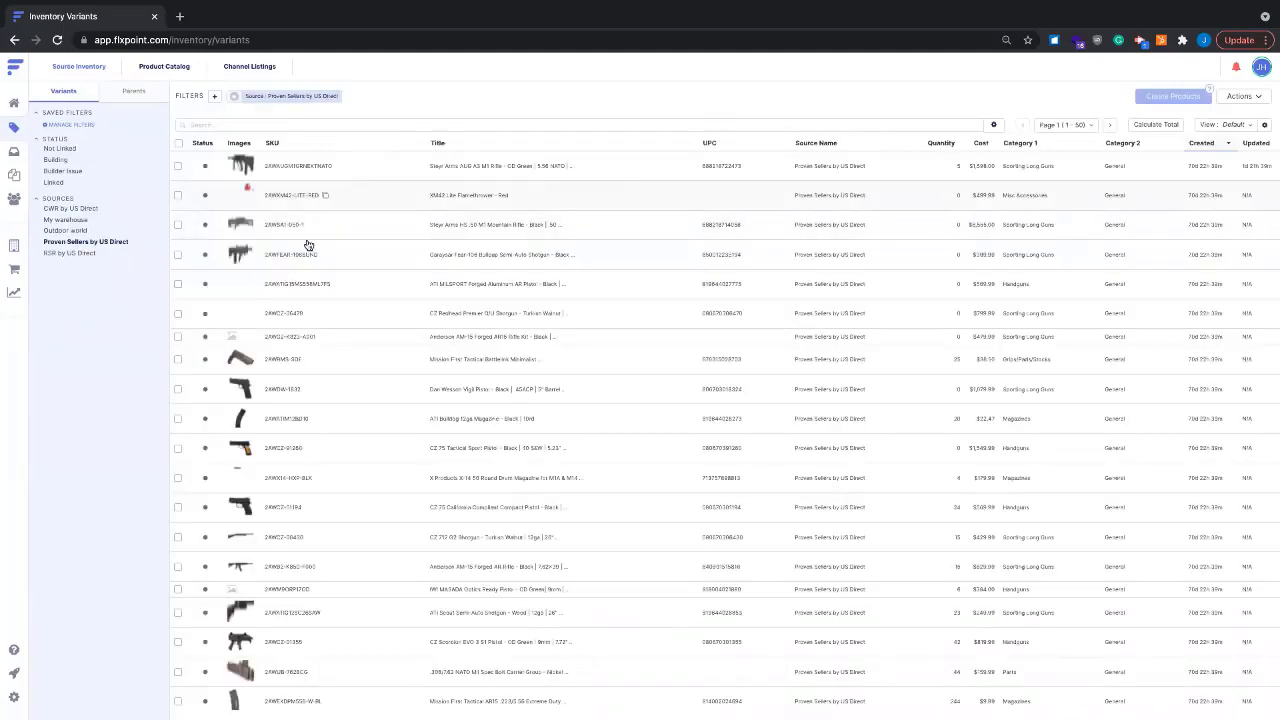
scroll(314, 500, "down", 10)
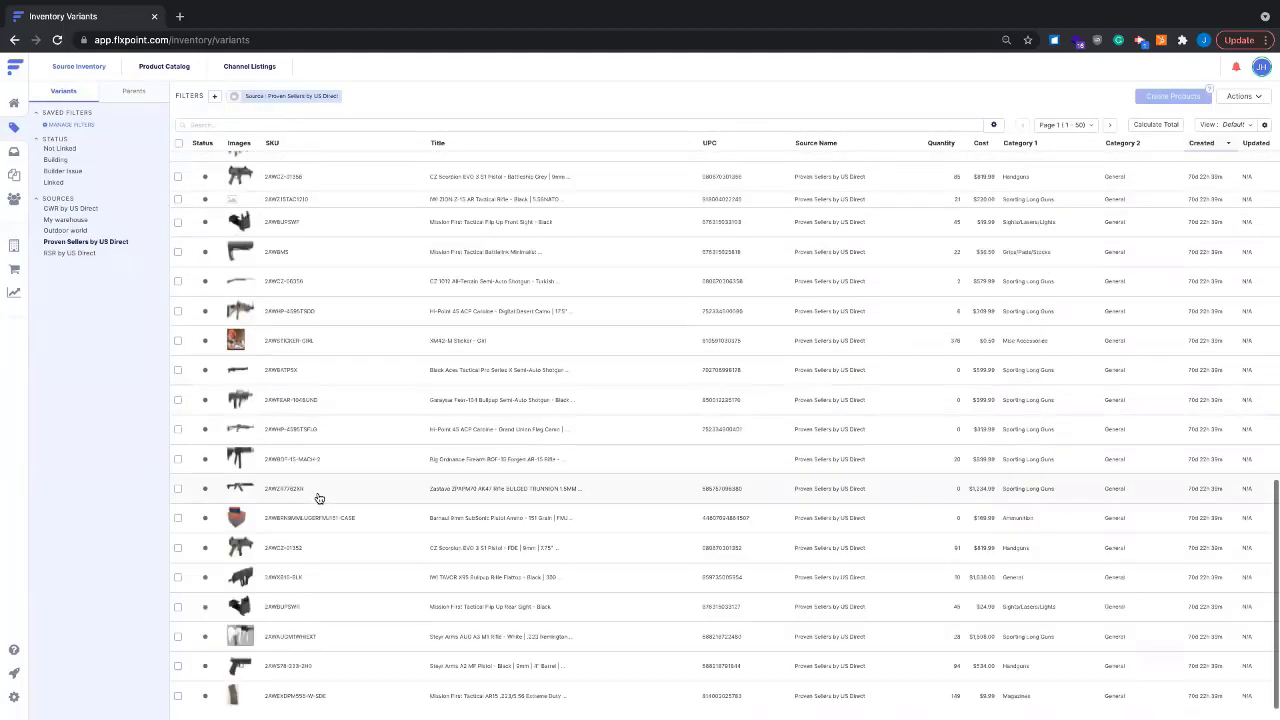
left_click(307, 519)
scroll(305, 513, "down", 5)
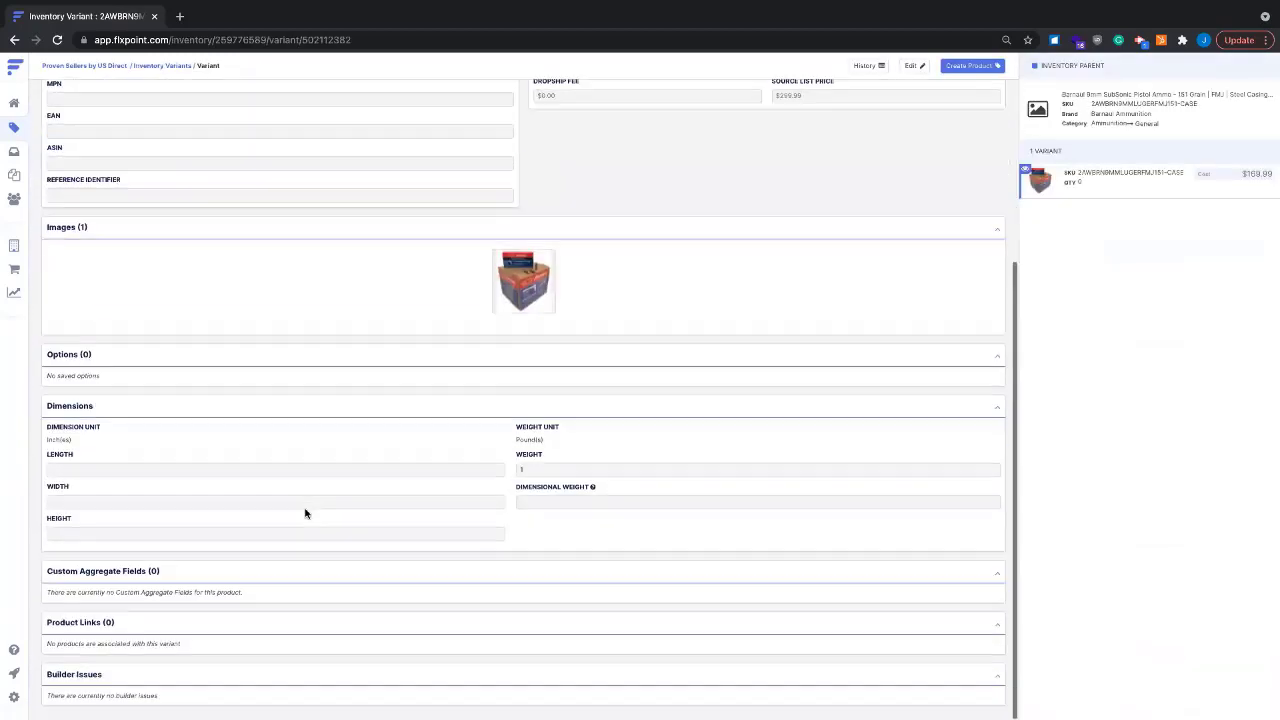
scroll(305, 513, "up", 3)
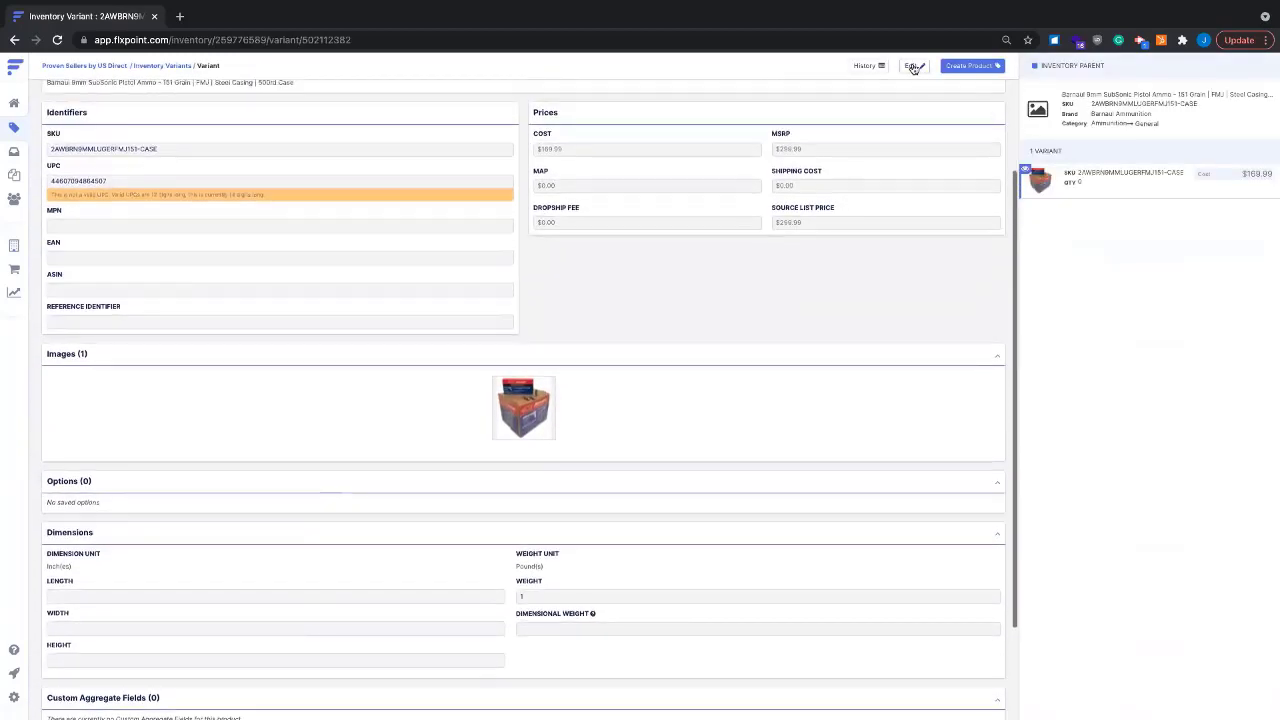
Put the variant in edit mode and review its UPC, SKU, cost, MSRP, shipping cost and source list price fields.
left_click(911, 66)
scroll(700, 209, "up", 2)
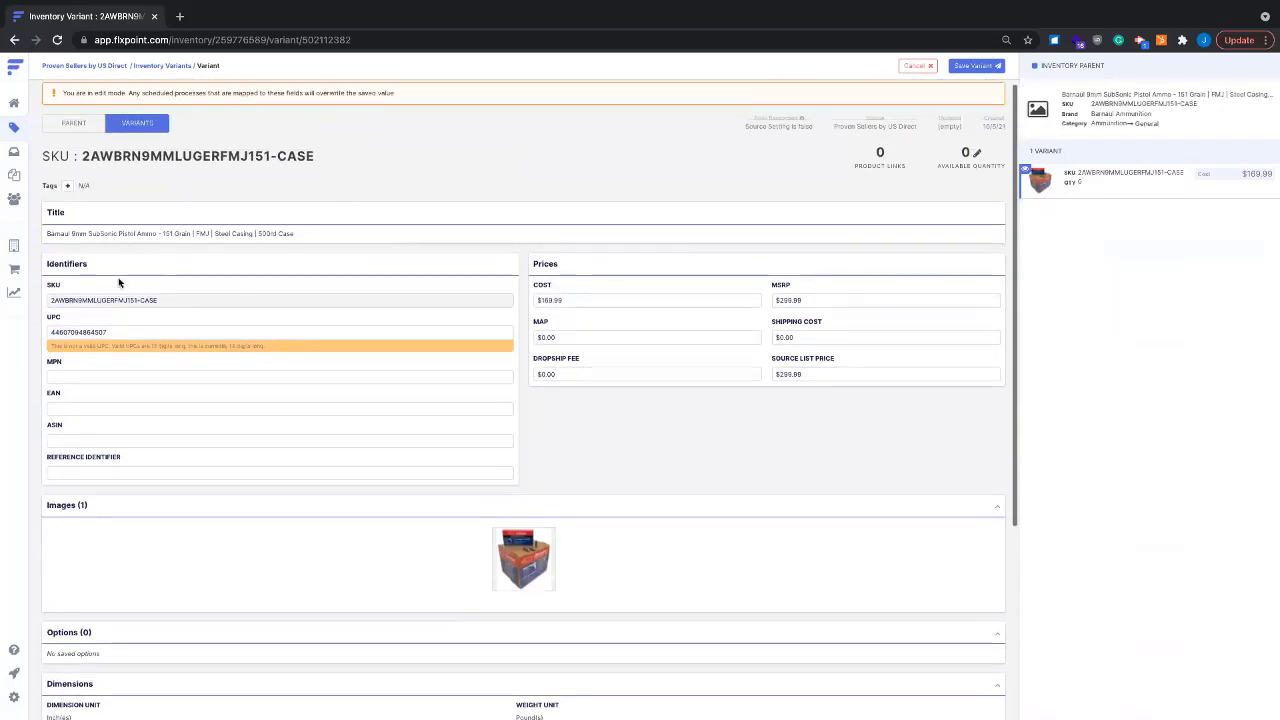
left_click(88, 333)
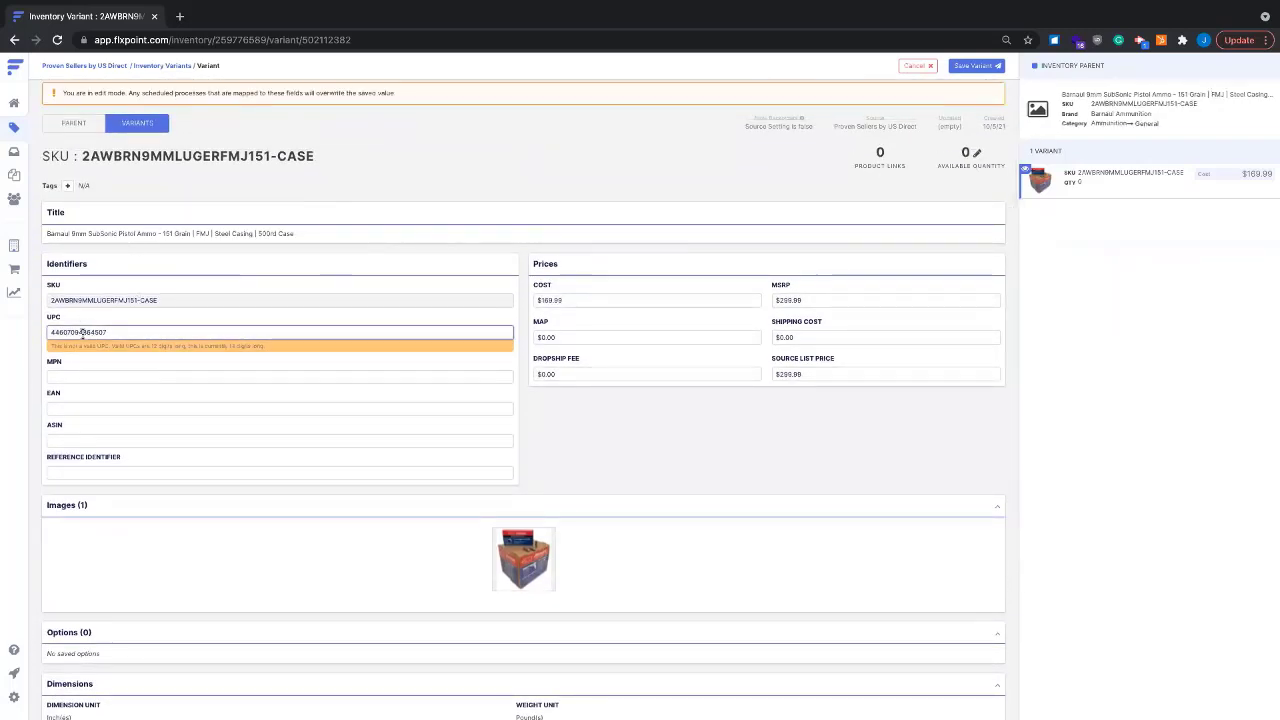
left_click_drag(93, 301, 51, 298)
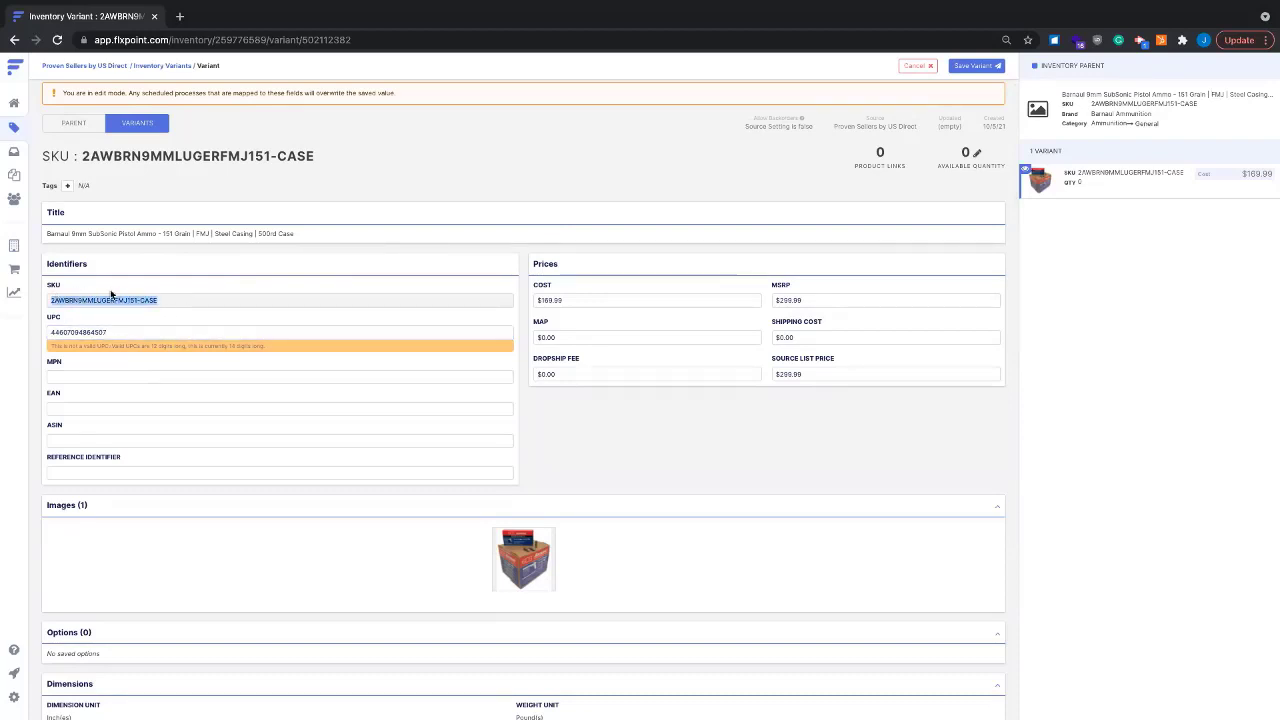
scroll(83, 391, "down", 1)
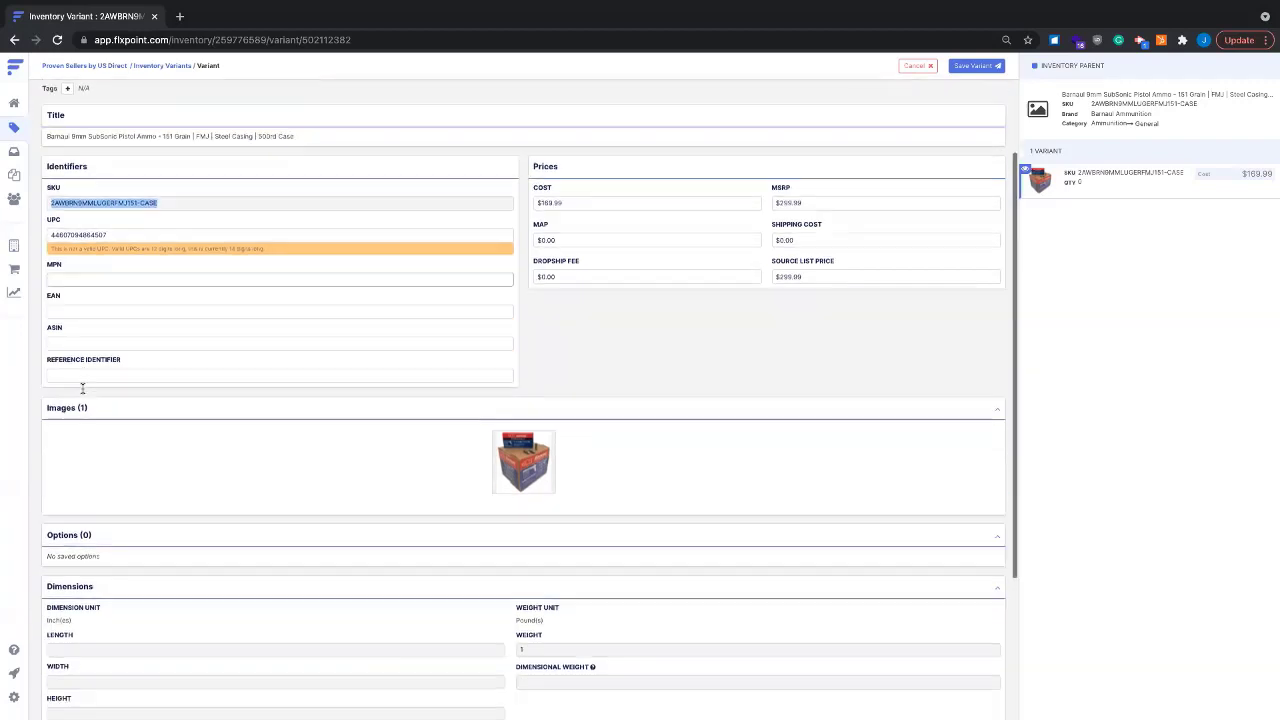
scroll(83, 391, "down", 2)
scroll(263, 264, "up", 1)
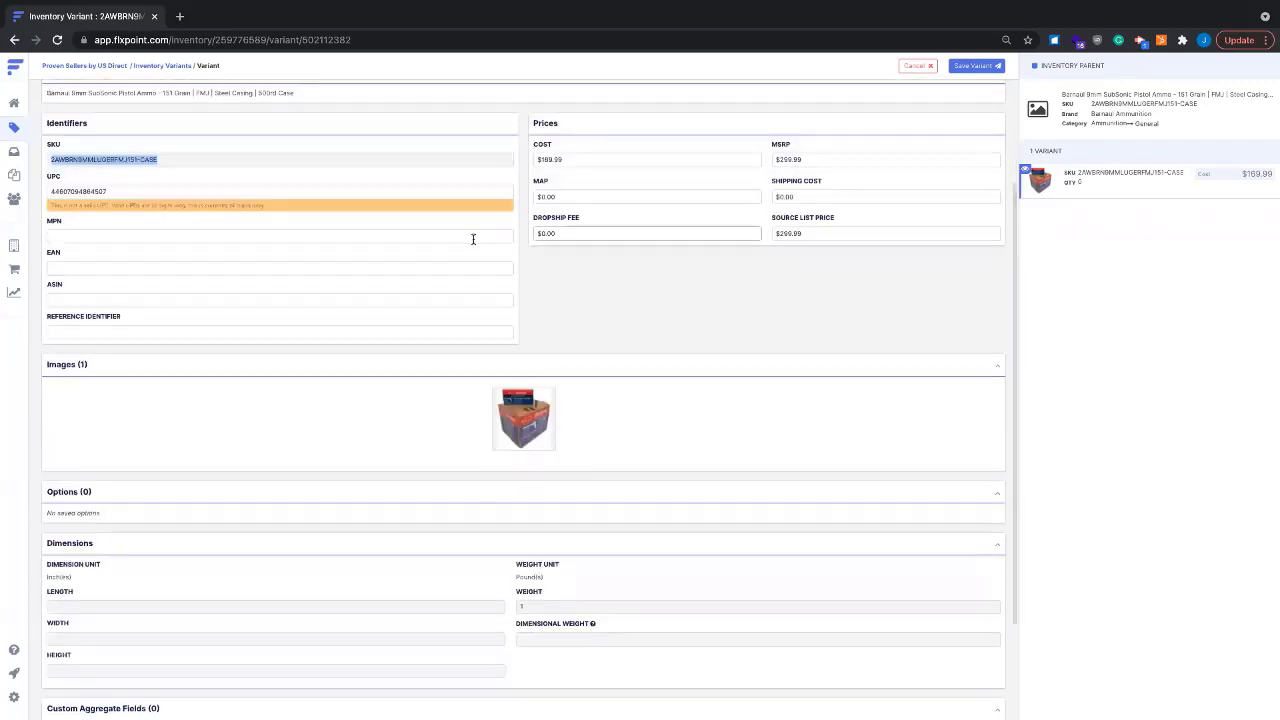
scroll(474, 240, "up", 1)
left_click(580, 232)
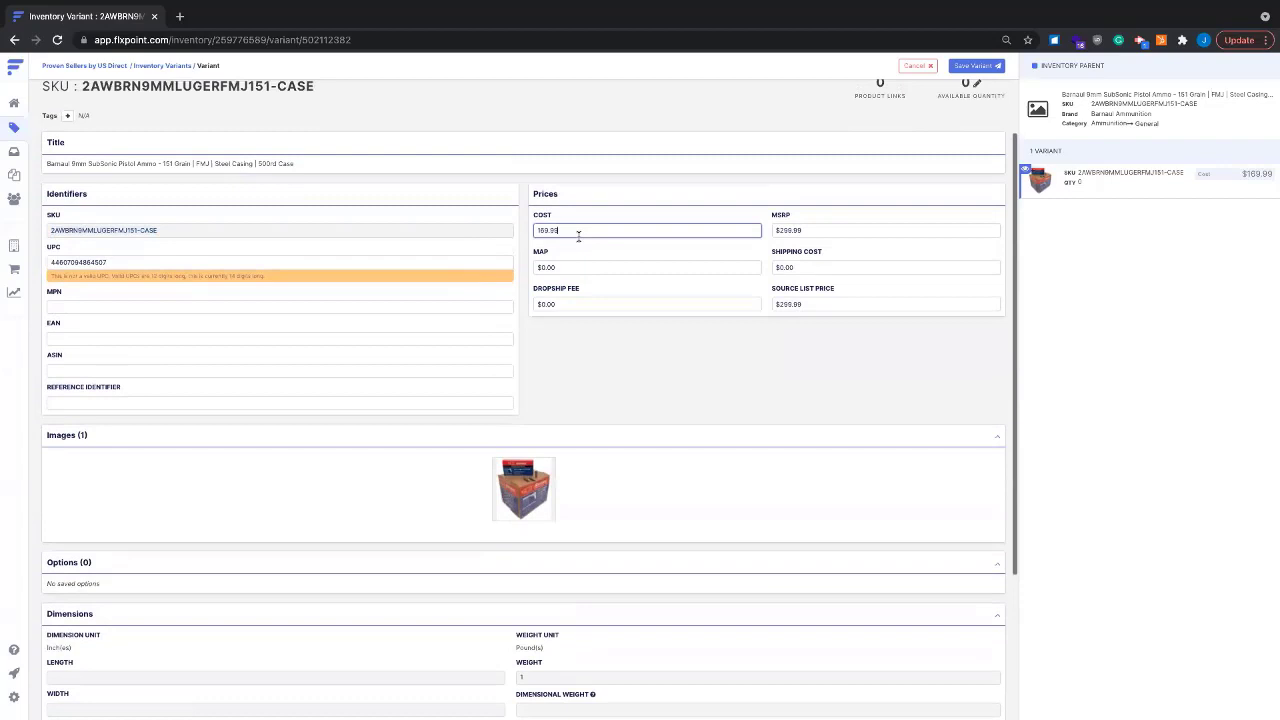
left_click(808, 230)
left_click(806, 266)
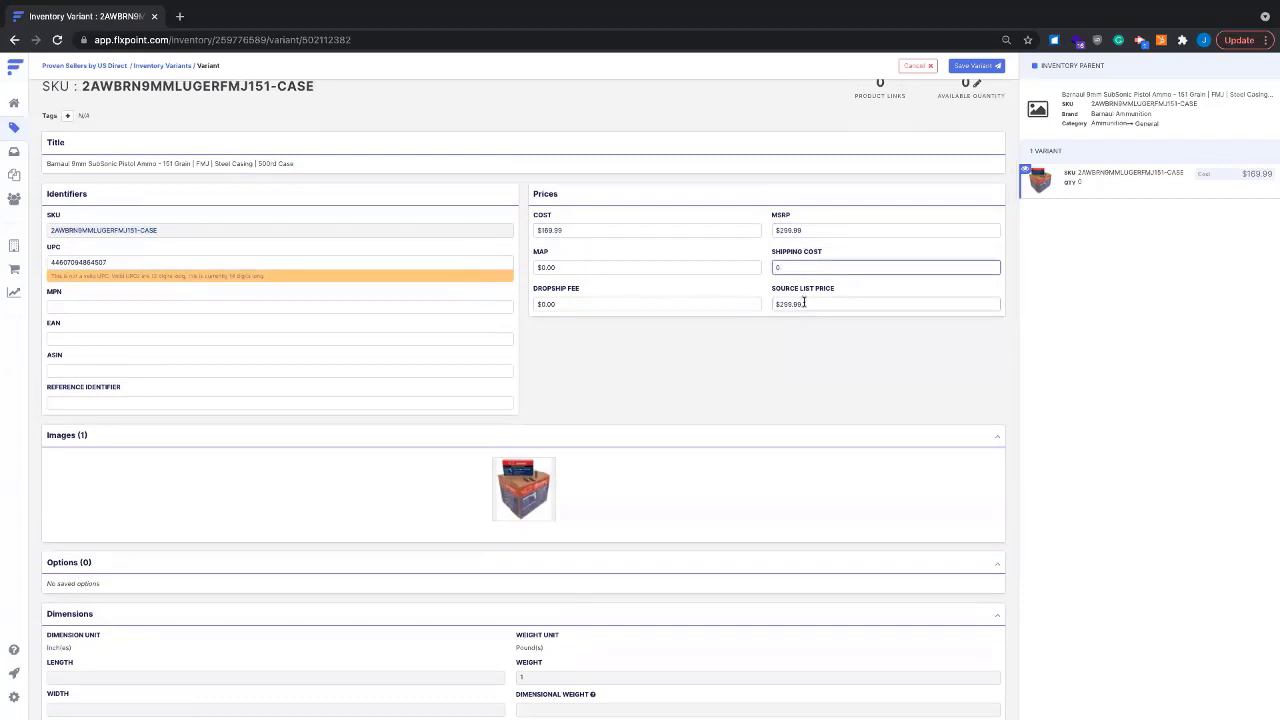
left_click(803, 303)
scroll(614, 233, "up", 1)
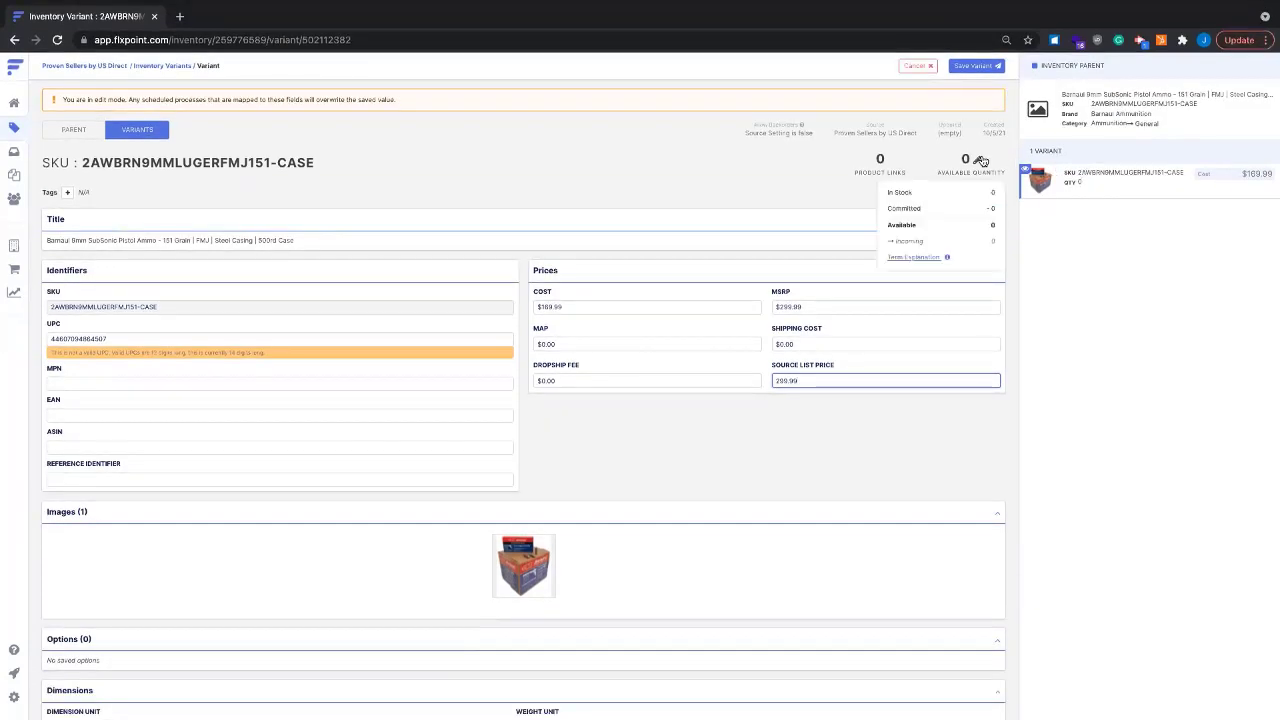
Set the variant's in-stock quantity to 100 and save the change.
left_click(981, 161)
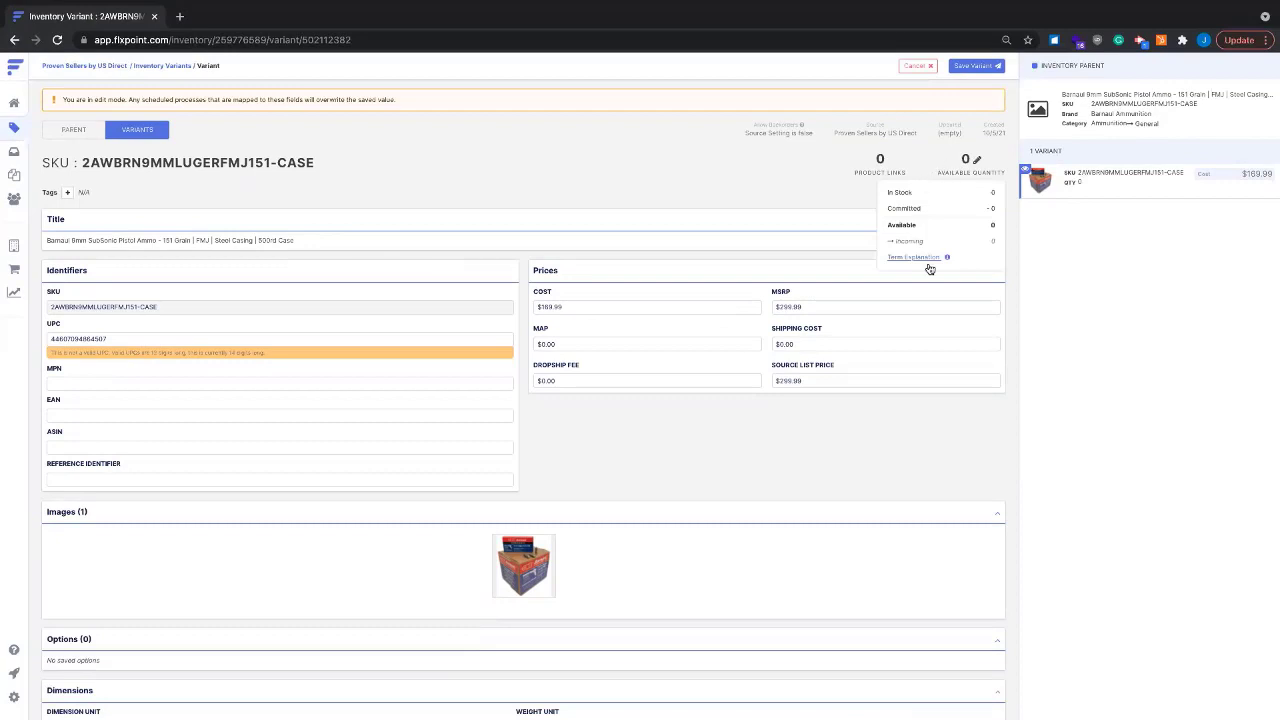
left_click(978, 160)
left_click(661, 382)
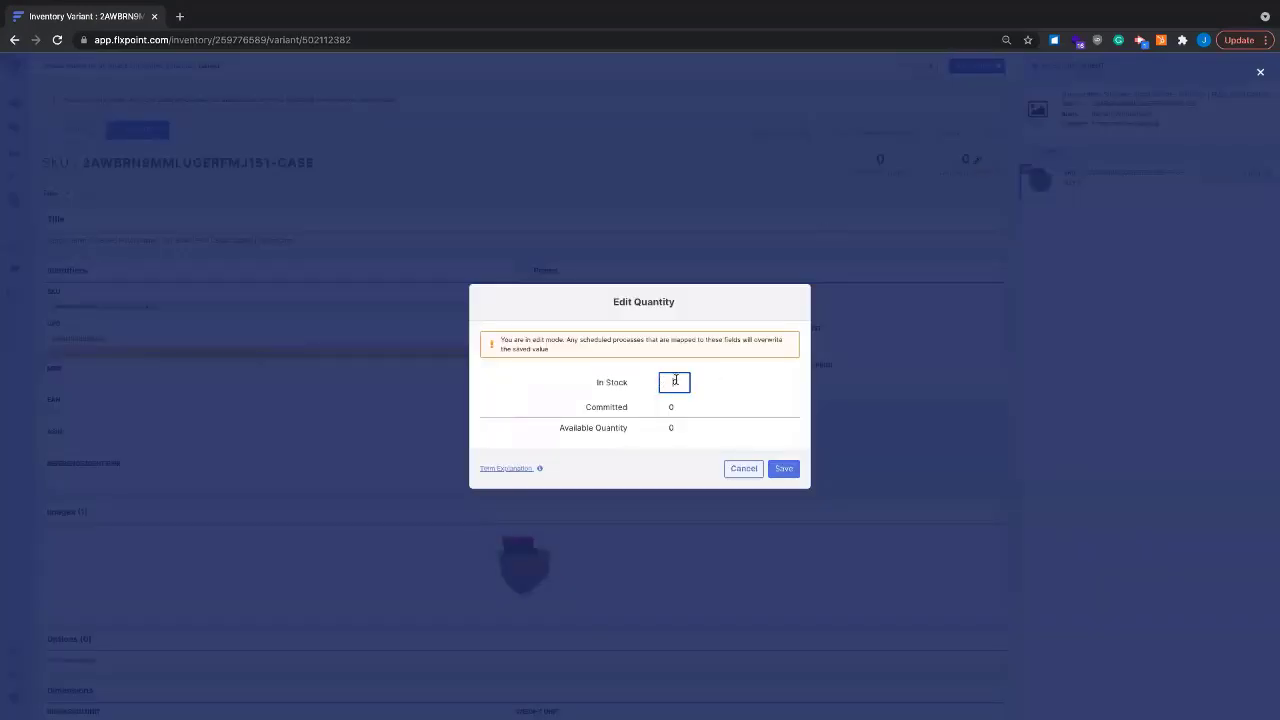
type("1000")
left_click(783, 468)
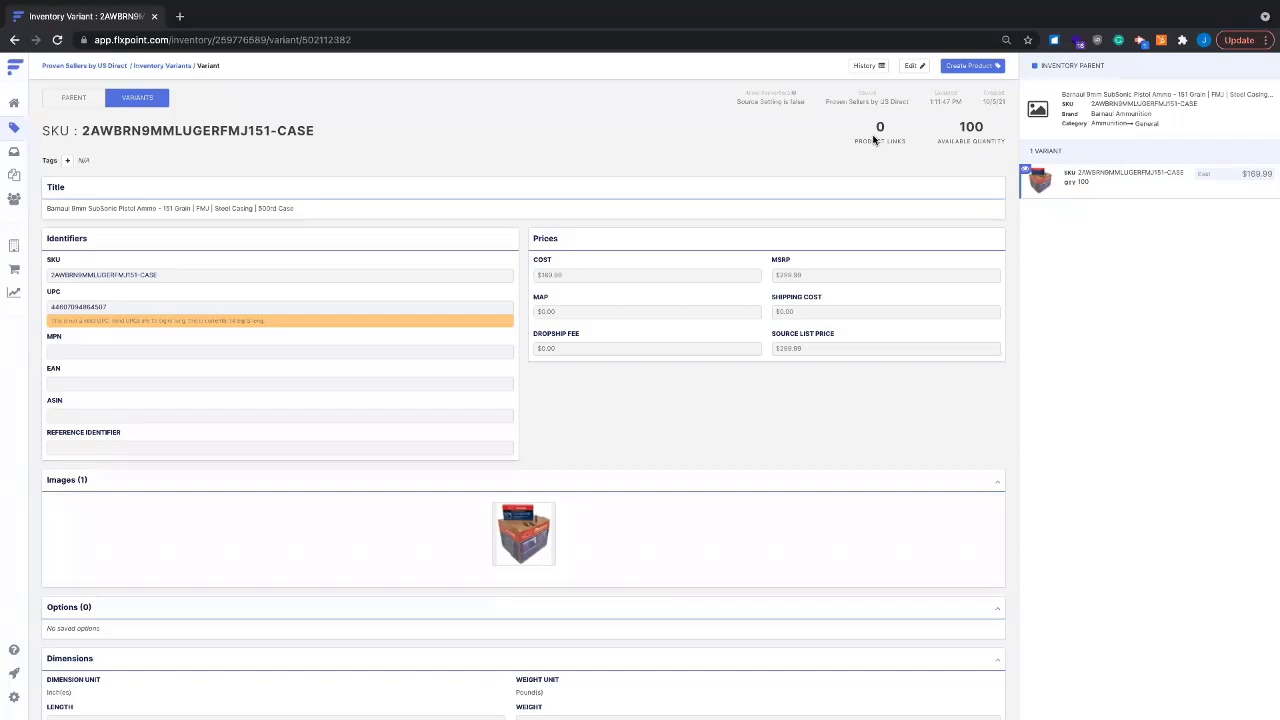
Reopen the variant's quantity for editing and examine its in-stock and committed amounts without changing them.
left_click(912, 65)
left_click(988, 160)
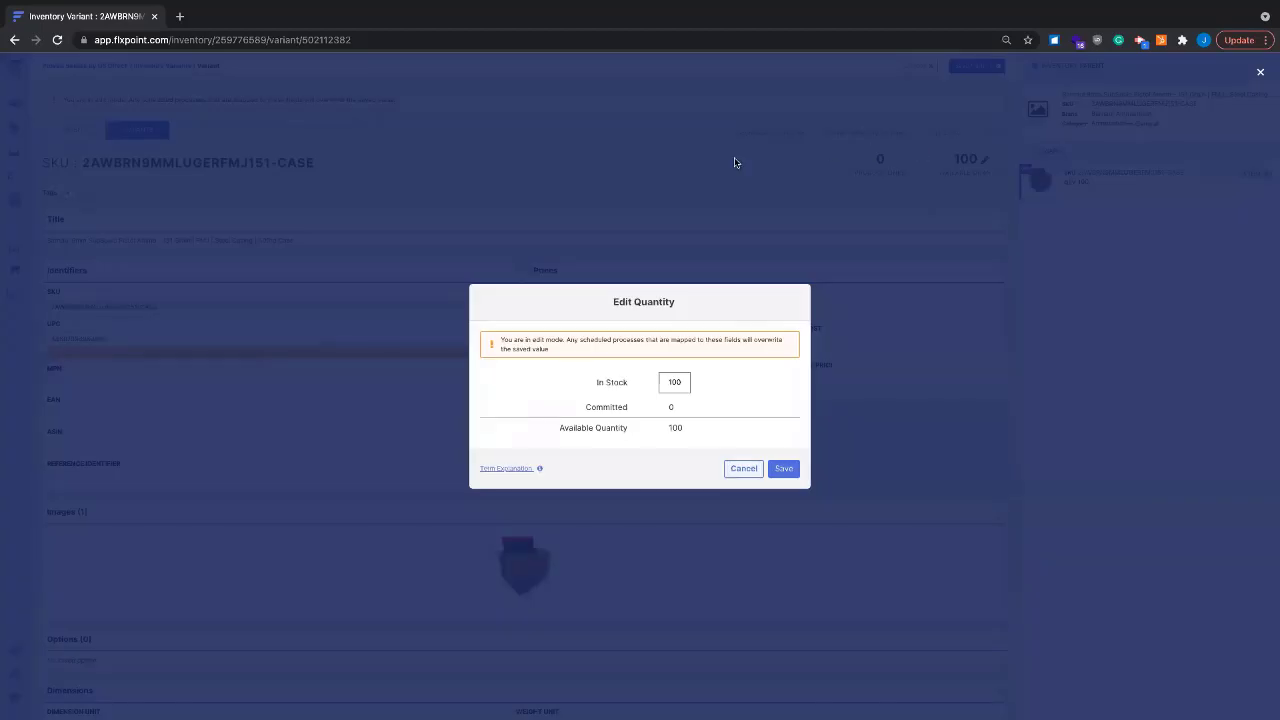
left_click(620, 223)
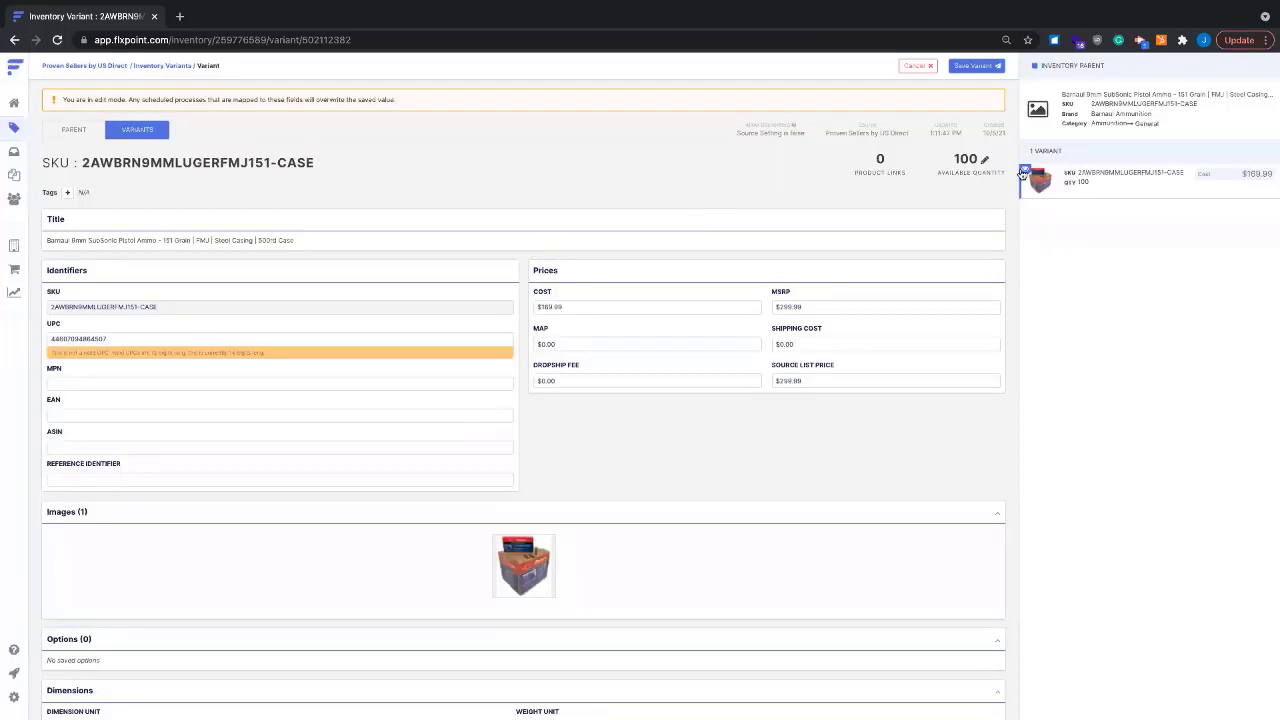
mouse_move(943, 162)
left_click(984, 159)
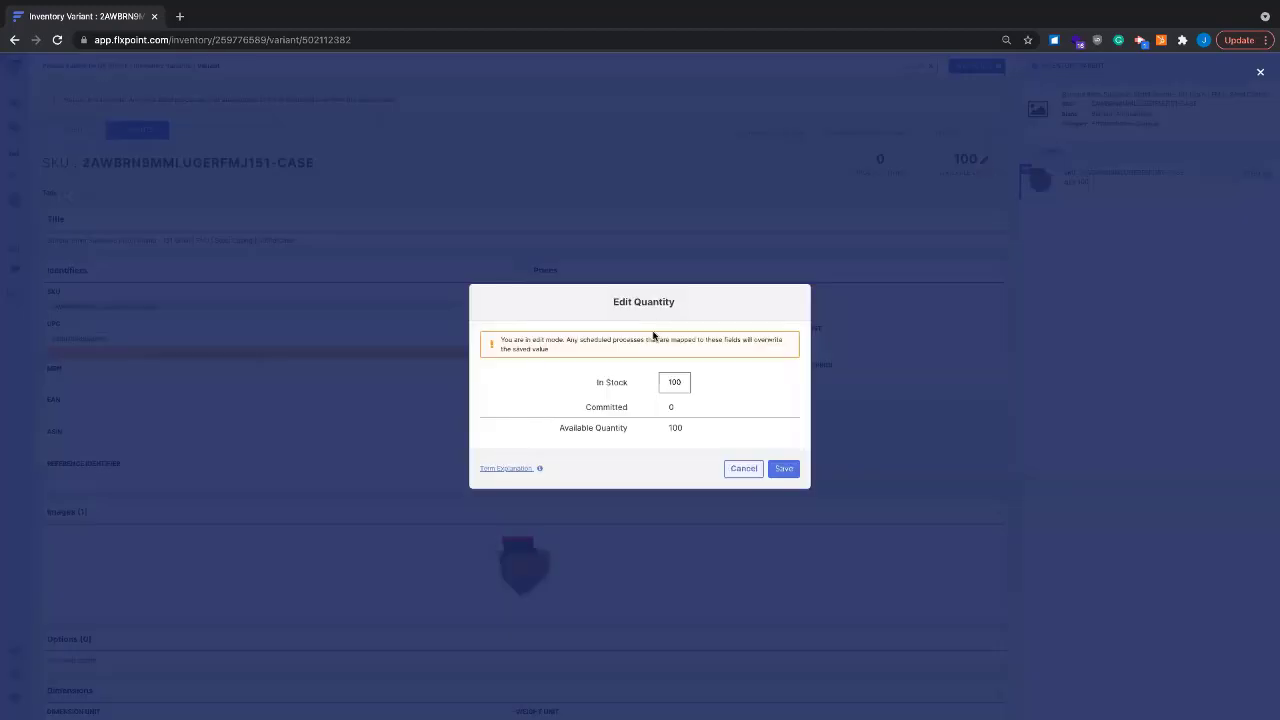
double_click(671, 405)
left_click(668, 407)
left_click_drag(664, 385, 681, 386)
left_click(415, 225)
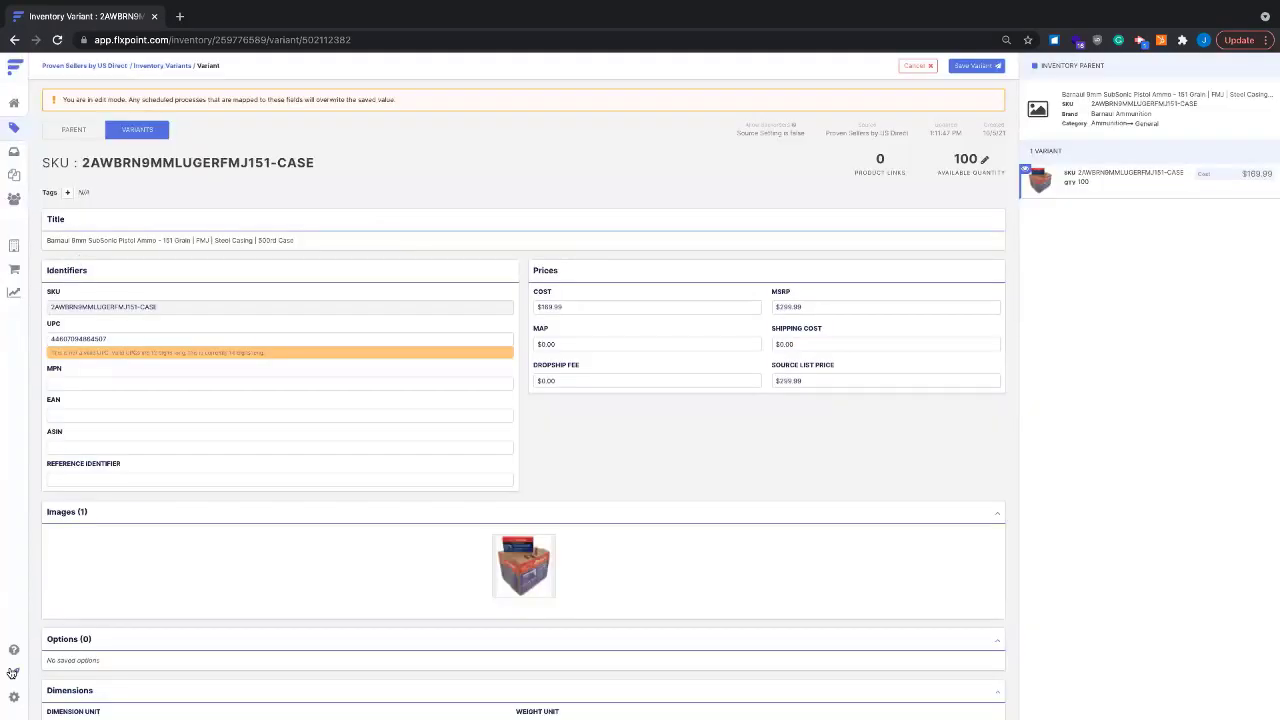
Enable Commit Stock in the settings of the Proven Sellers by US Direct source.
left_click(12, 247)
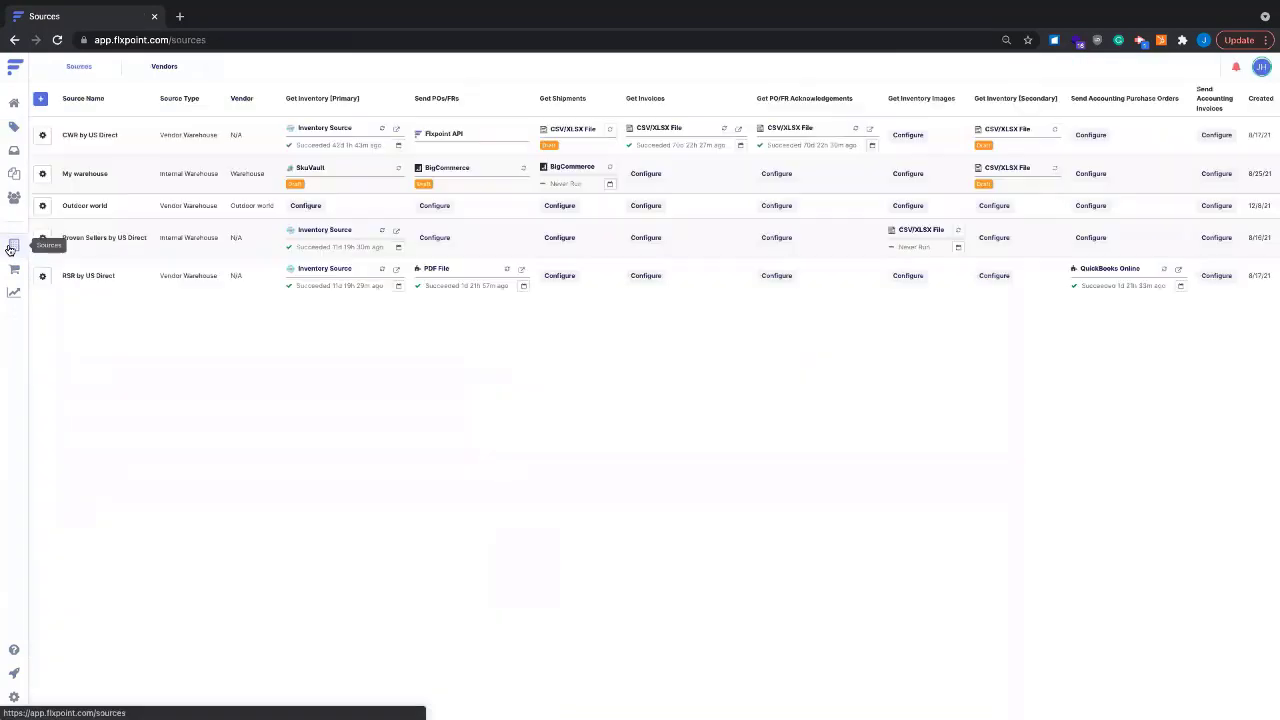
left_click(40, 239)
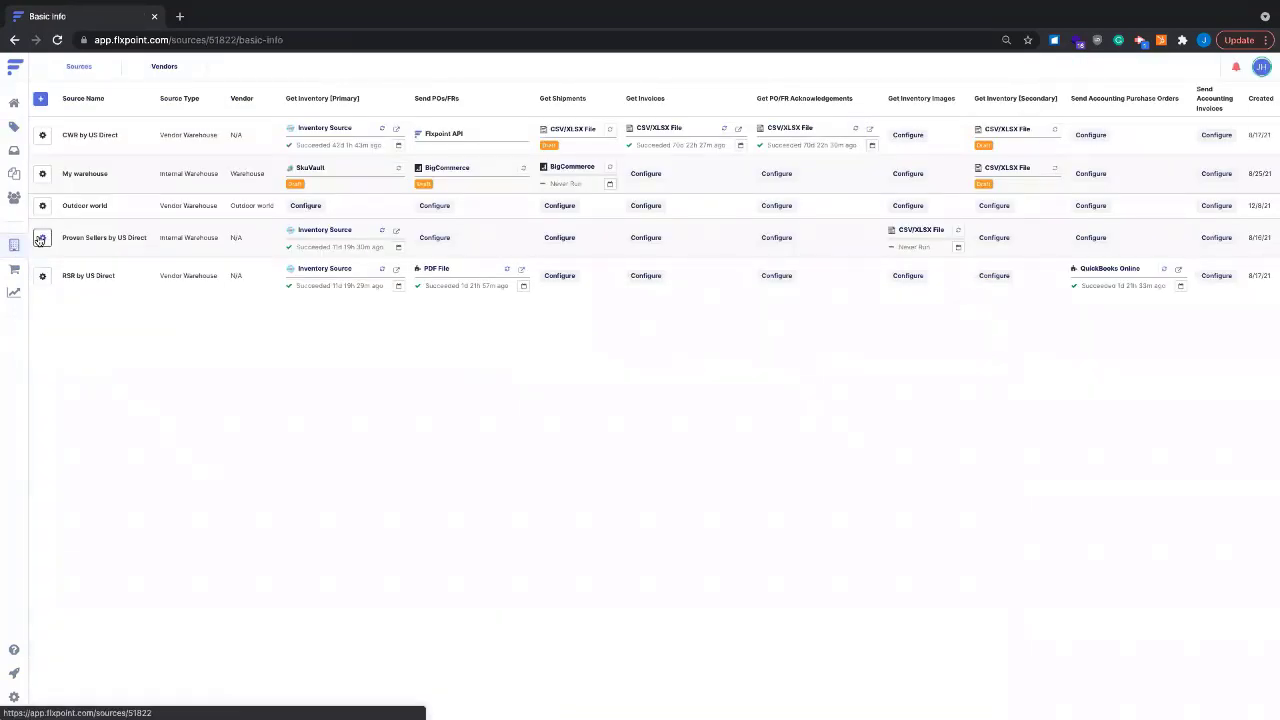
left_click(80, 233)
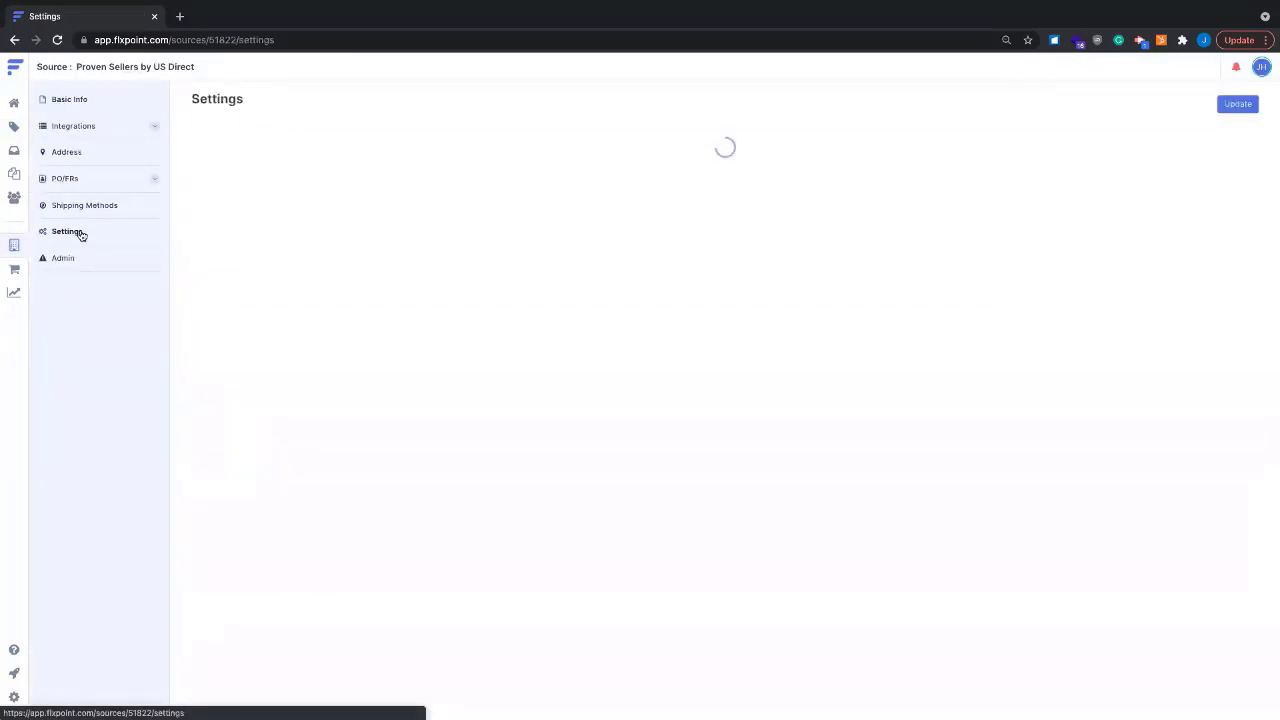
scroll(247, 316, "down", 1)
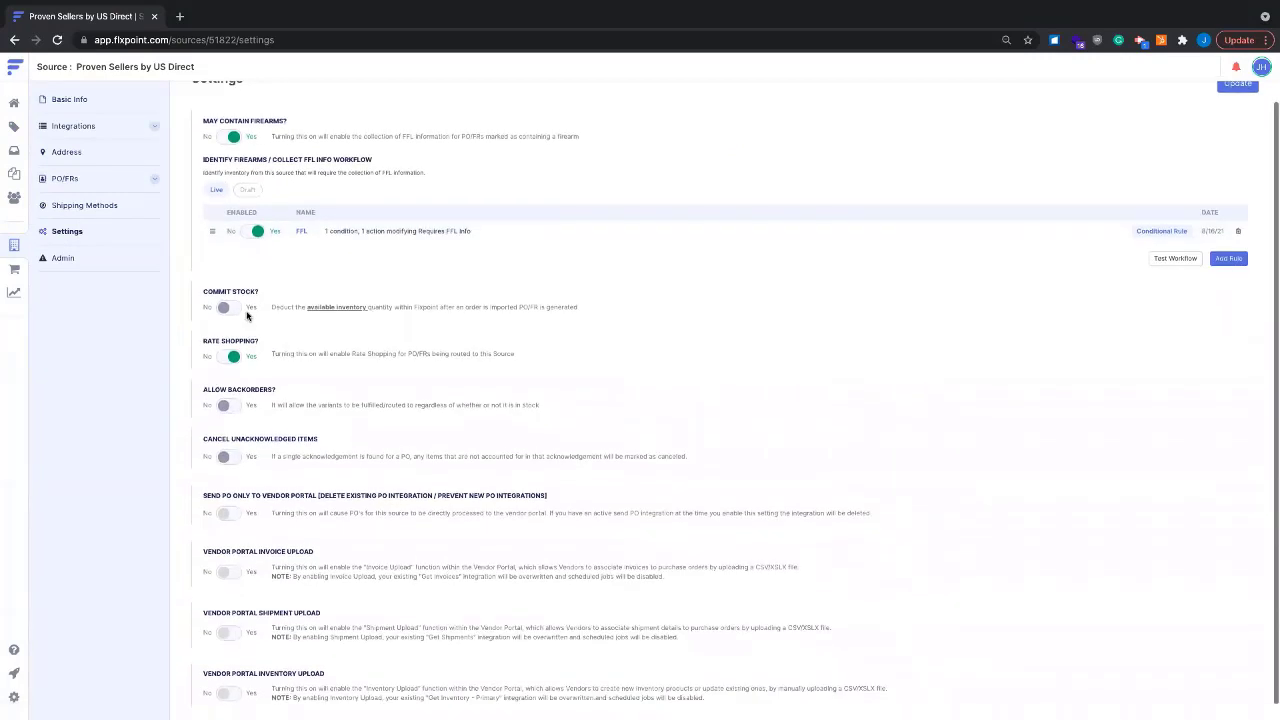
left_click(236, 308)
Choose to manage inventory quantities within Flxpoint and release committed stock after shipment import, and accept the release of committed stock.
mouse_move(292, 370)
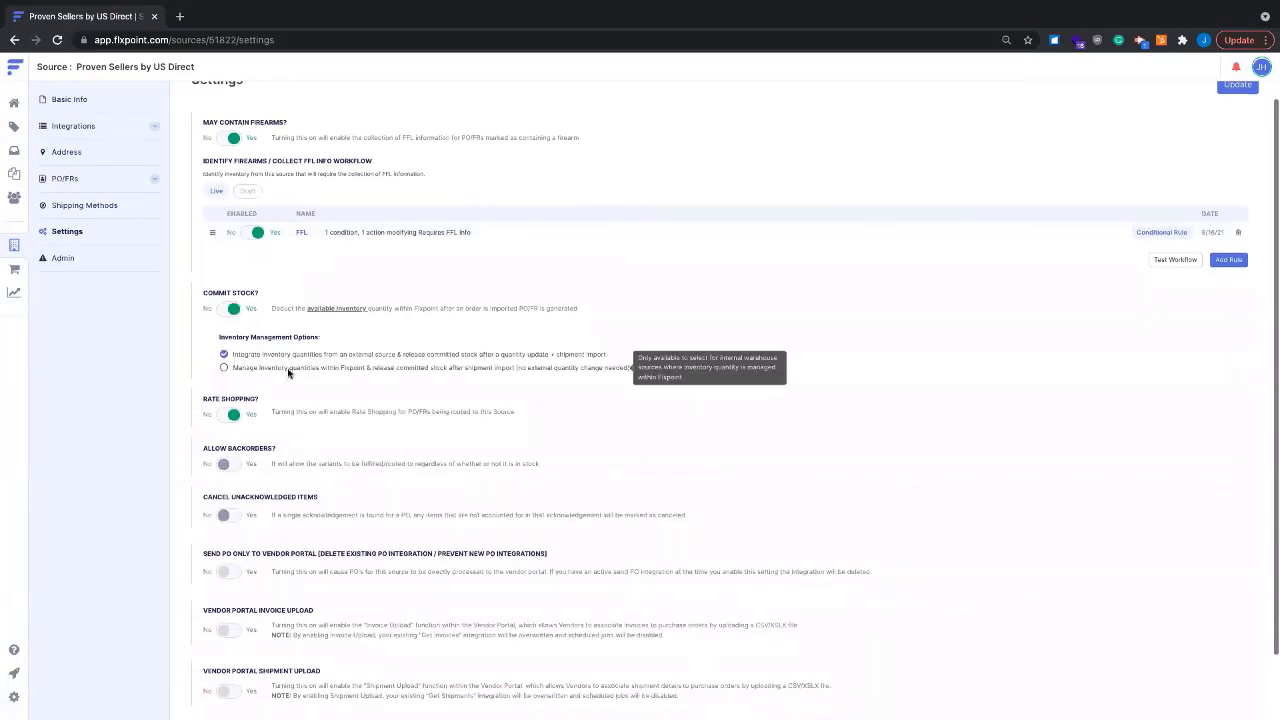
mouse_move(351, 357)
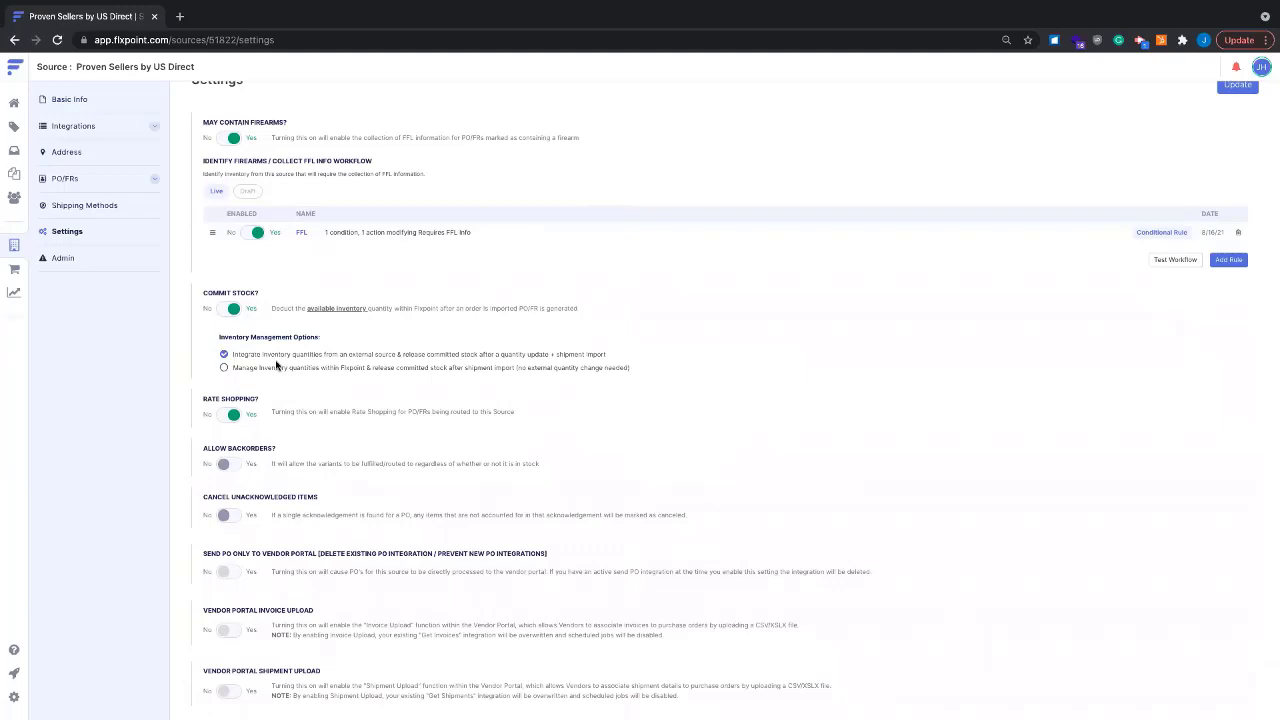
left_click(224, 367)
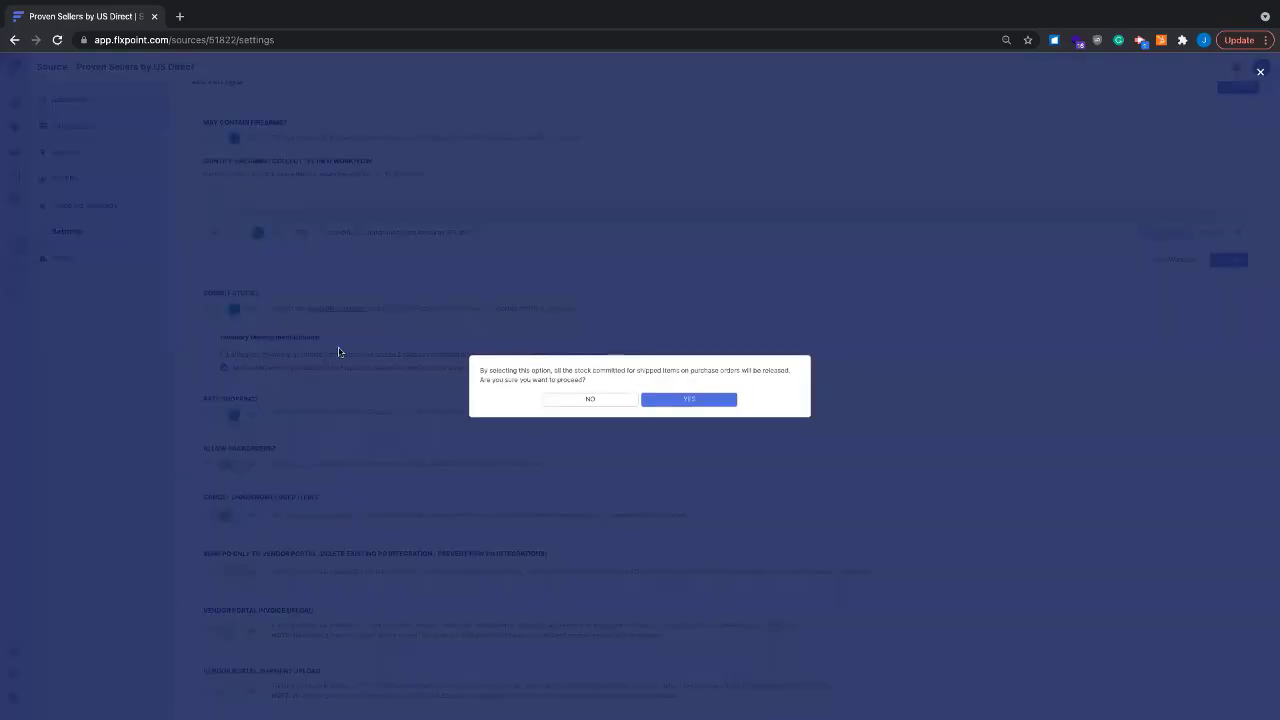
left_click(690, 399)
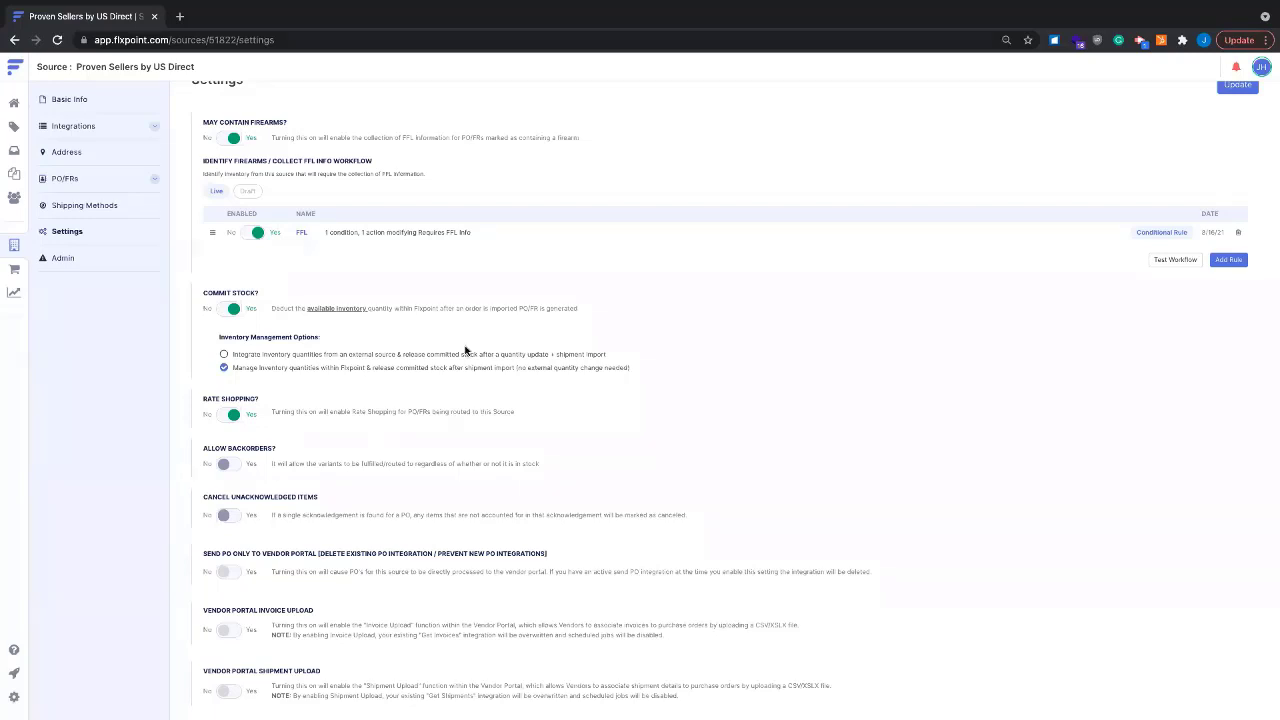
Switch inventory management to integrating quantities from an external source, and return it to managing quantities within Flxpoint.
mouse_move(434, 371)
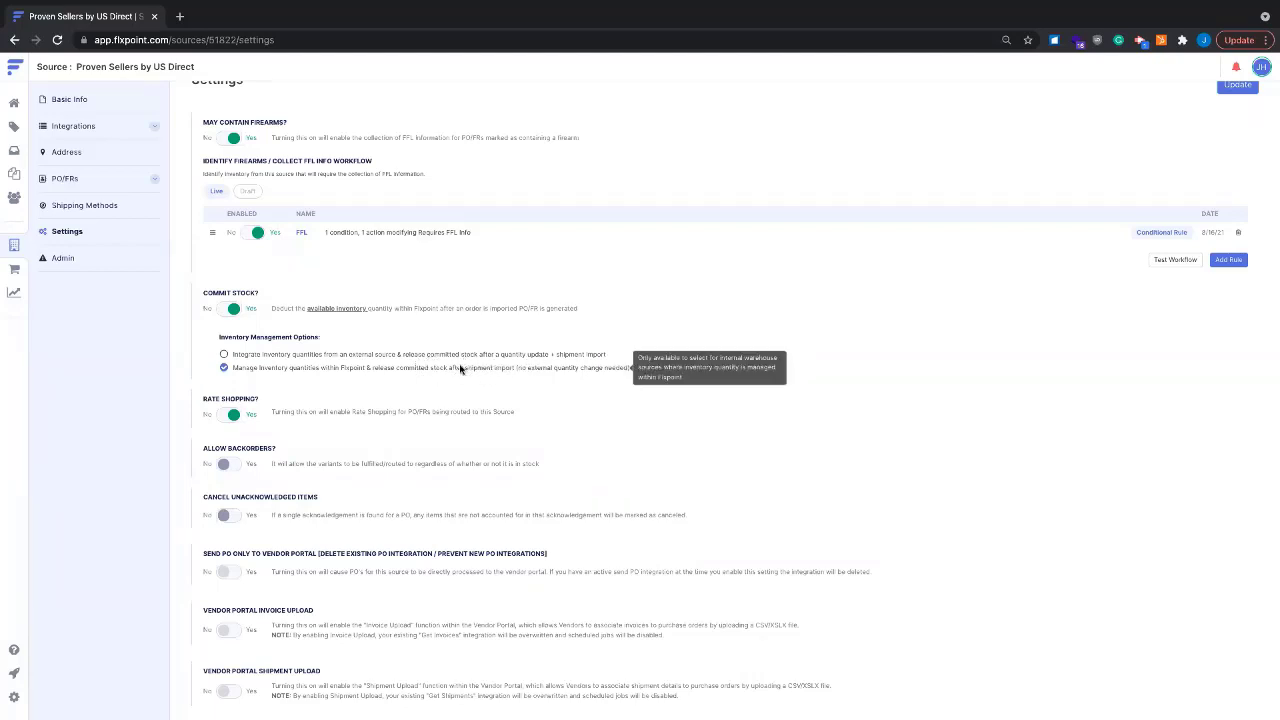
left_click(225, 356)
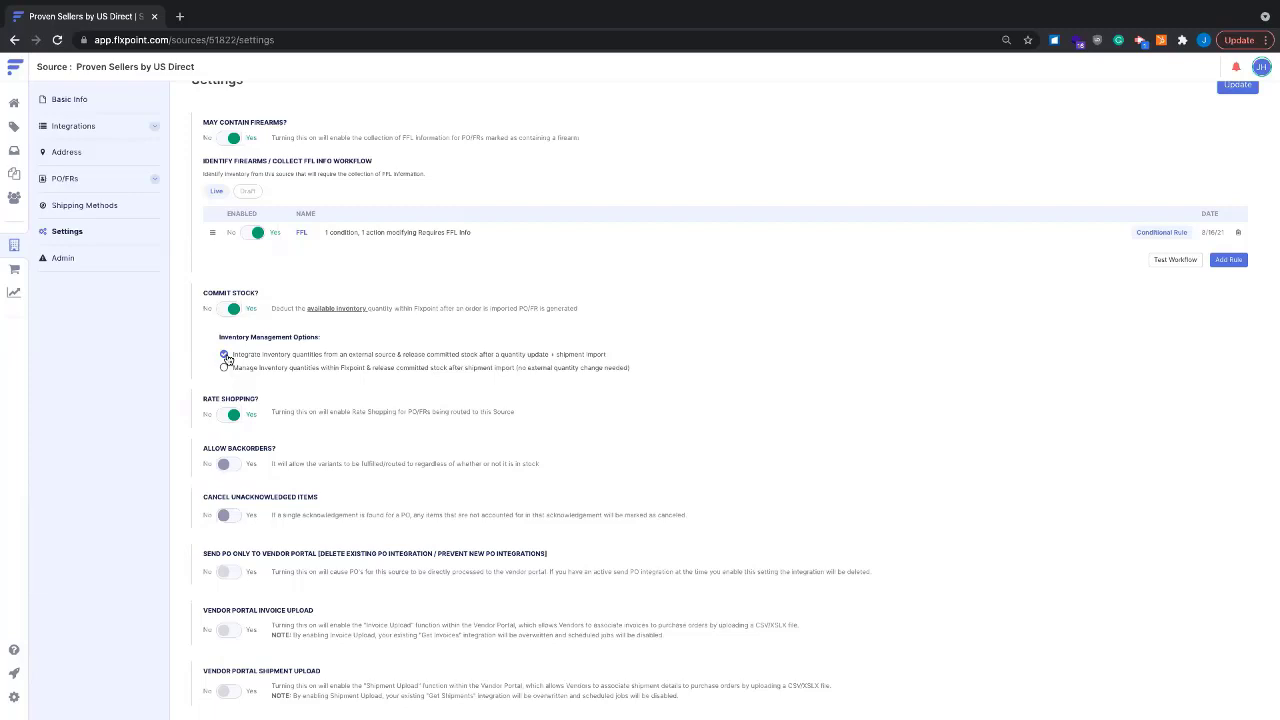
left_click(225, 368)
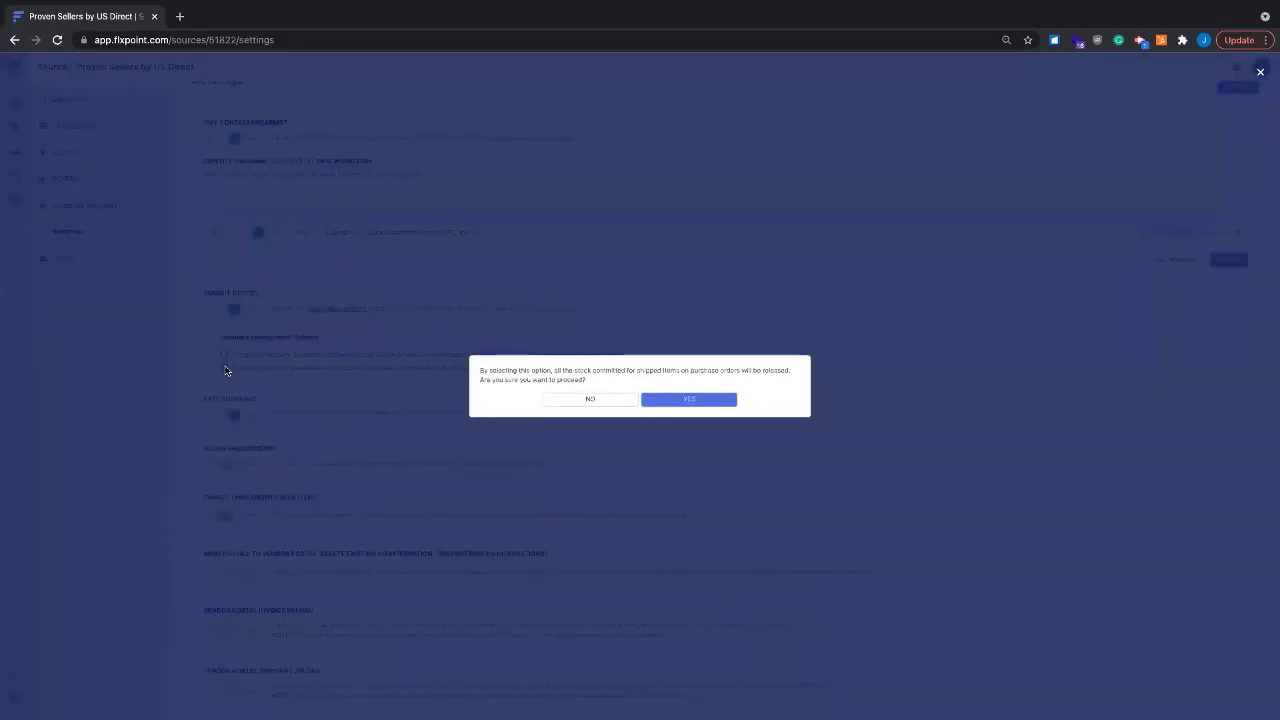
left_click(680, 401)
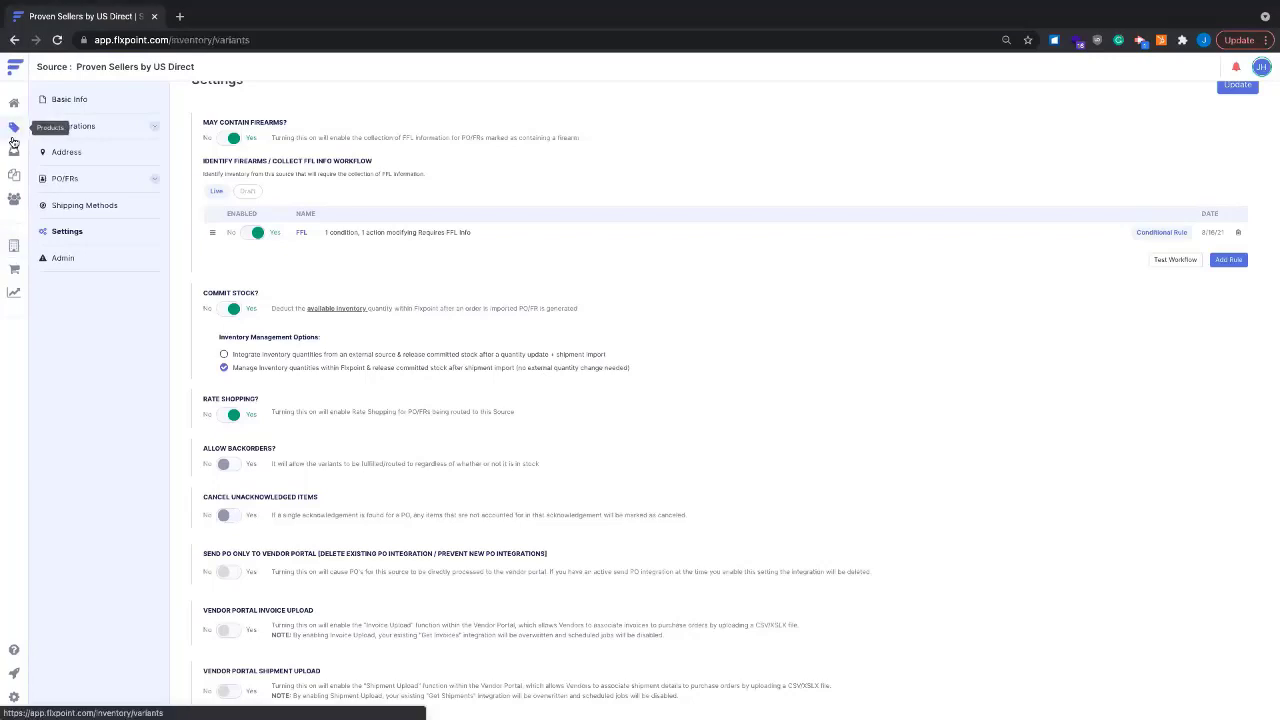
Leave the source settings and open the orders list.
left_click(11, 129)
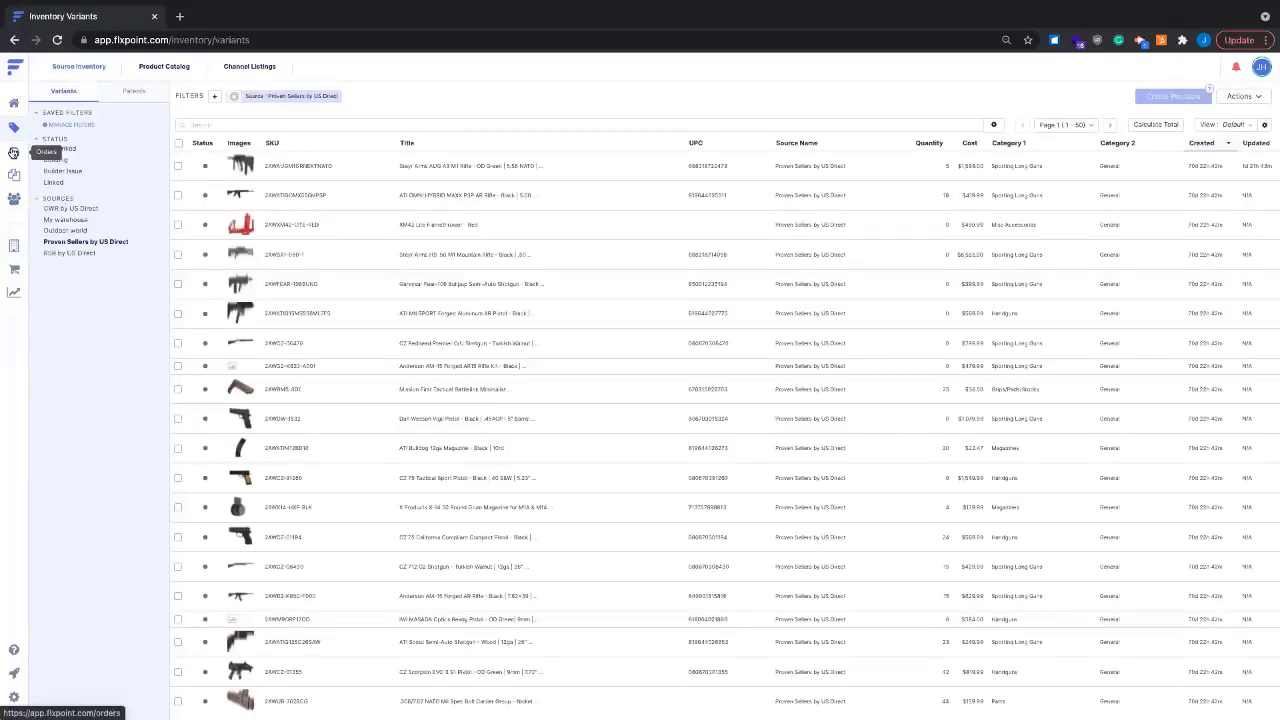
left_click(16, 151)
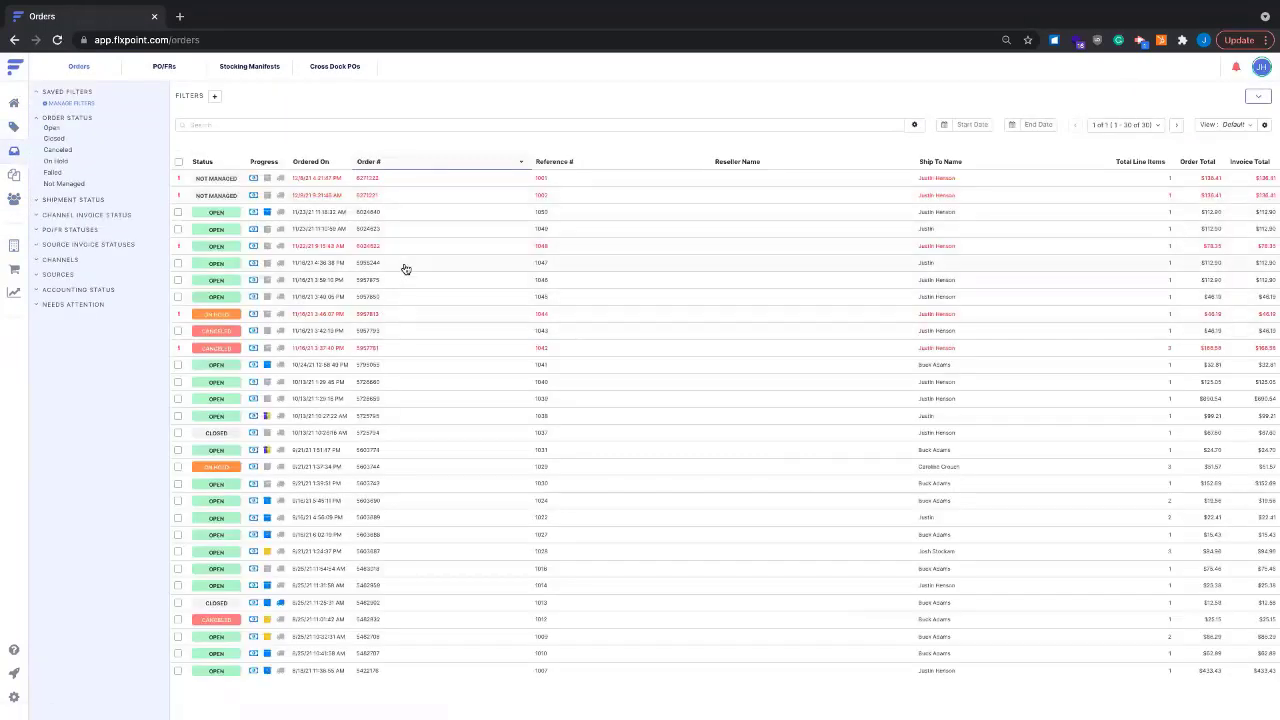
Open one of the open orders to review its purchase order and committed quantity, and go to the source inventory.
left_click(405, 266)
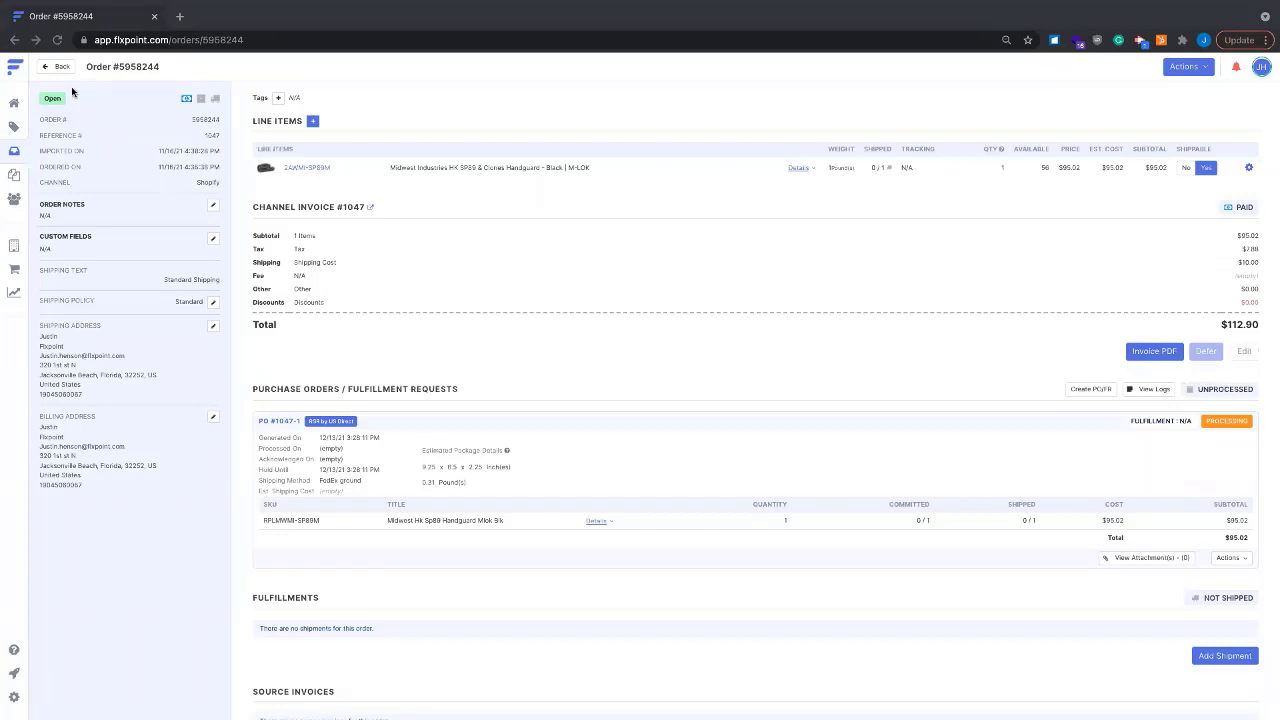
left_click(18, 129)
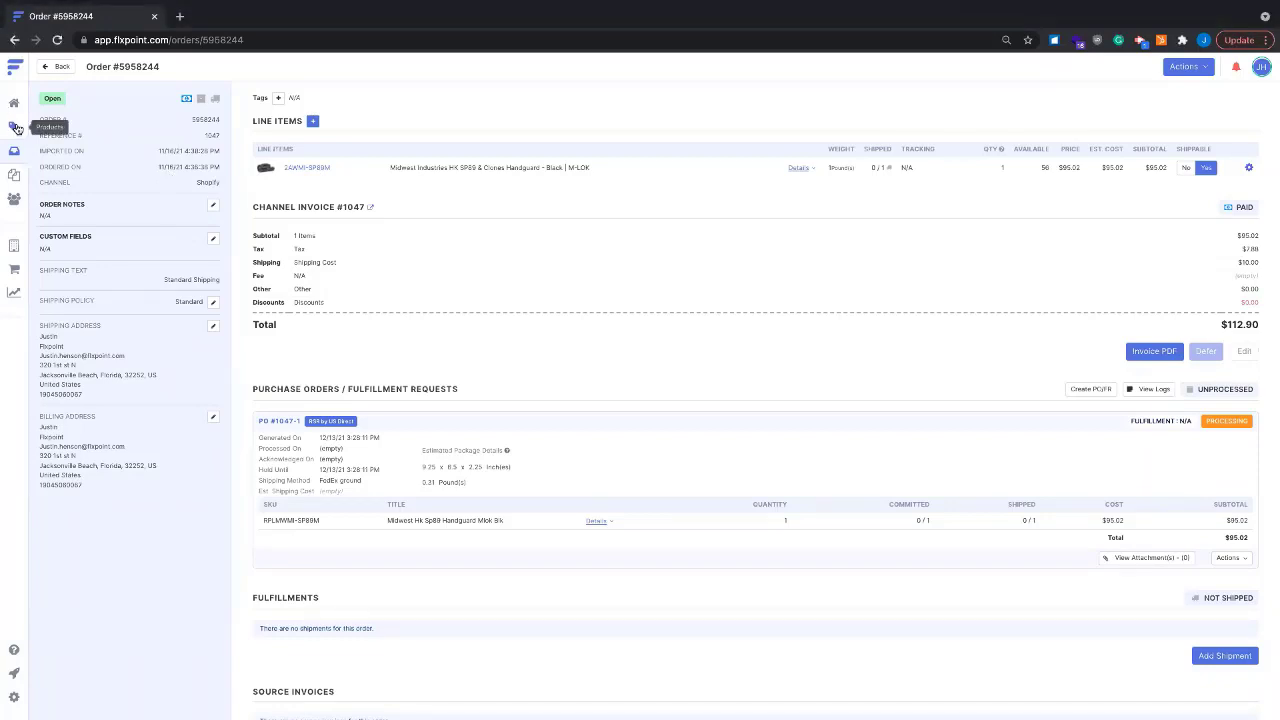
left_click(17, 129)
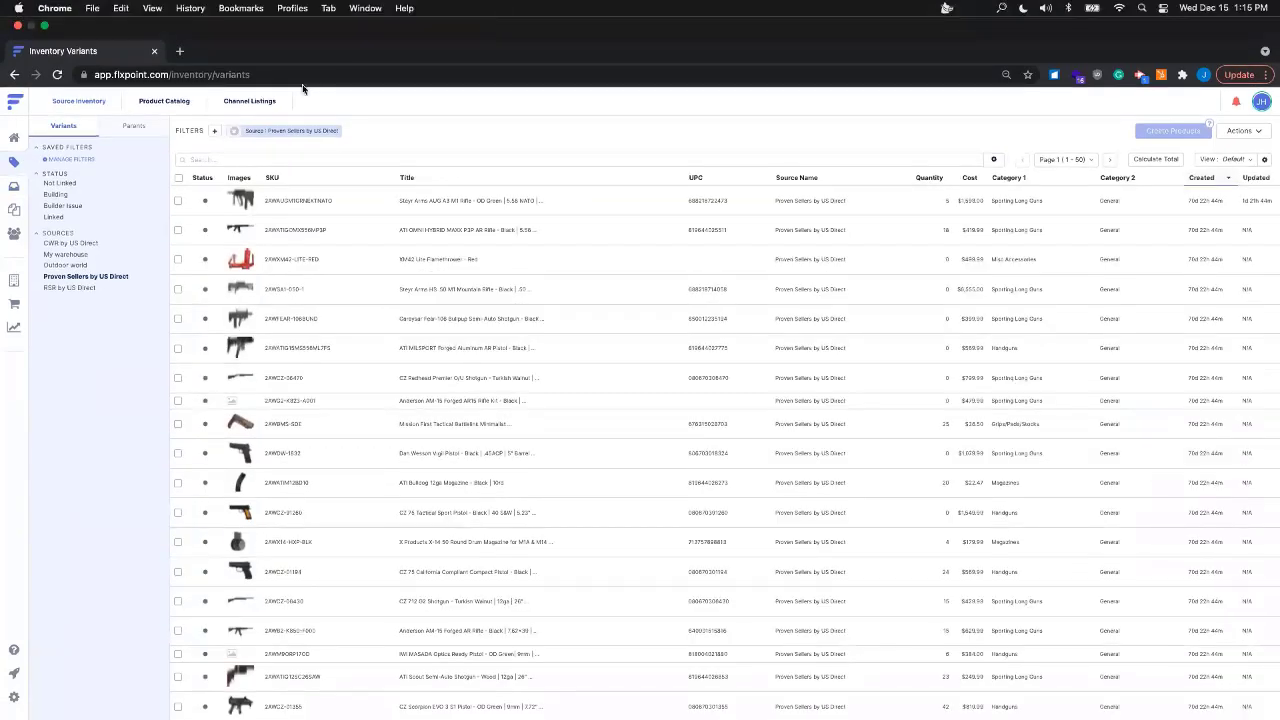
Clear the source filter from the inventory variants and open the 2AWMI-CRM14 Combat Rail Handguard variant from the channel listings.
left_click(233, 96)
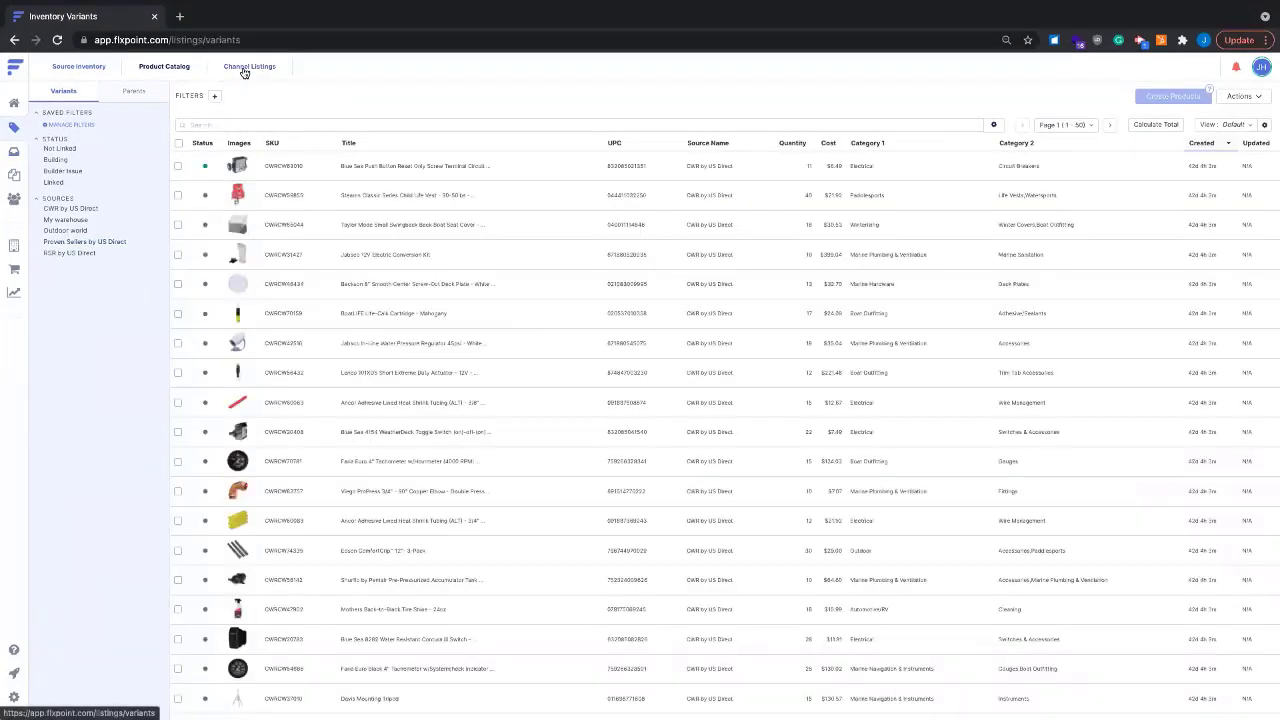
left_click(246, 70)
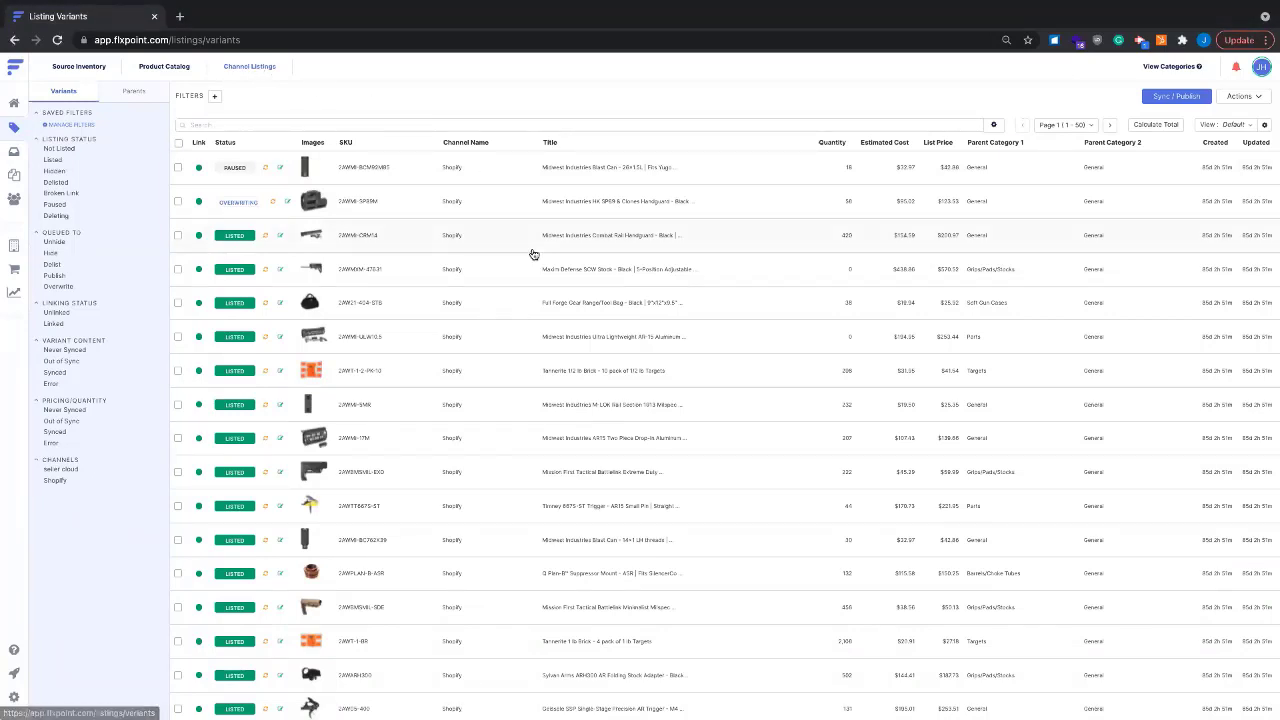
left_click(596, 235)
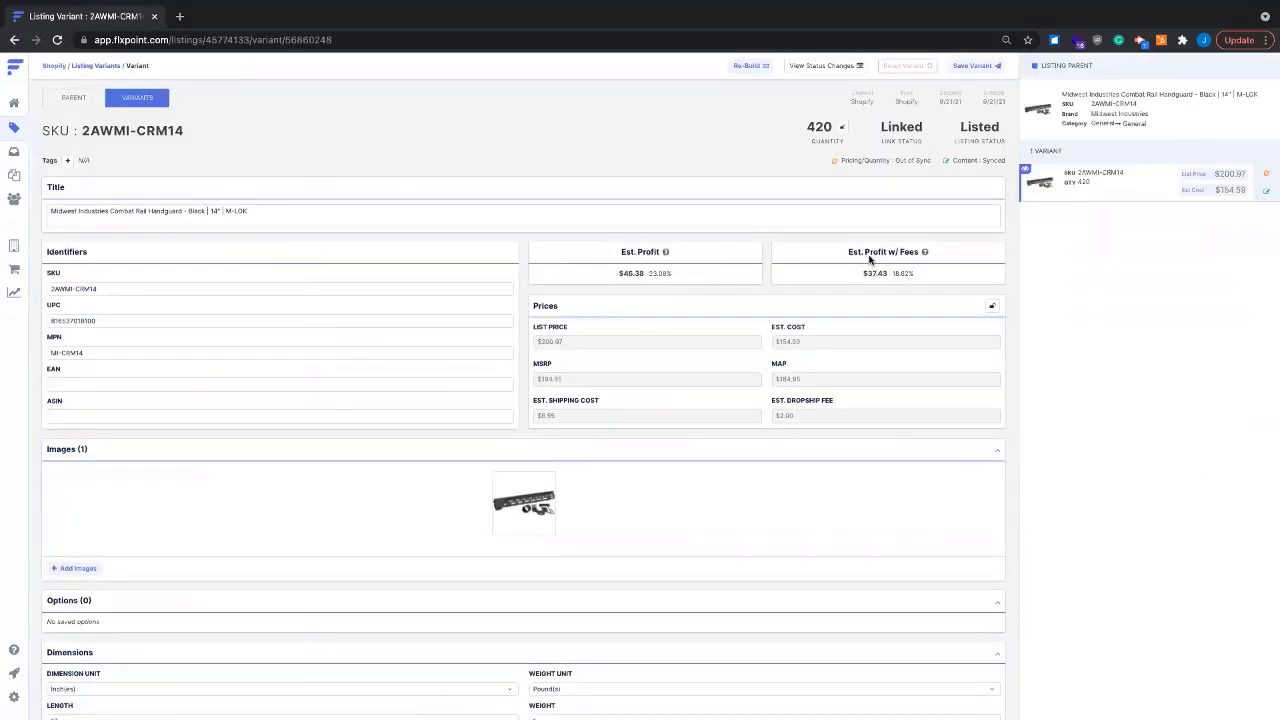
Examine how the variant's estimated profit and estimated profit with fees are derived from list price, cost, shipping cost and dropship fee.
double_click(630, 252)
left_click_drag(866, 252, 918, 252)
left_click_drag(617, 254, 668, 253)
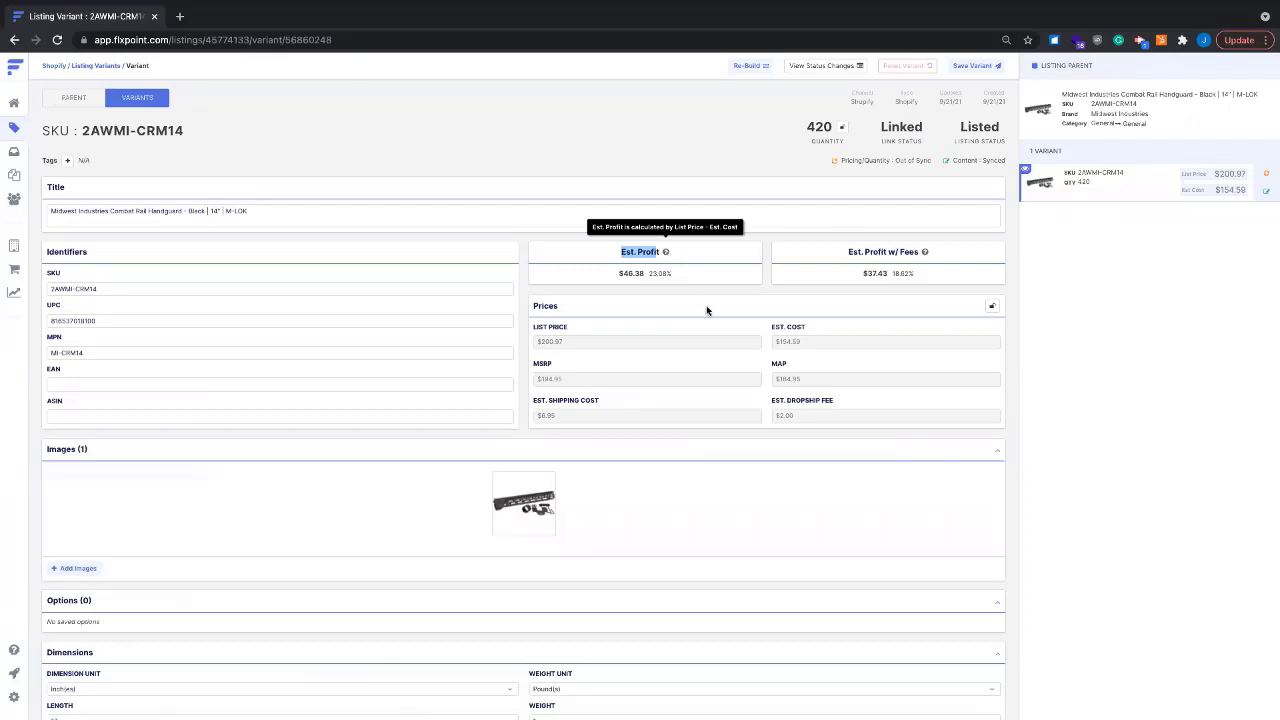
left_click(796, 341)
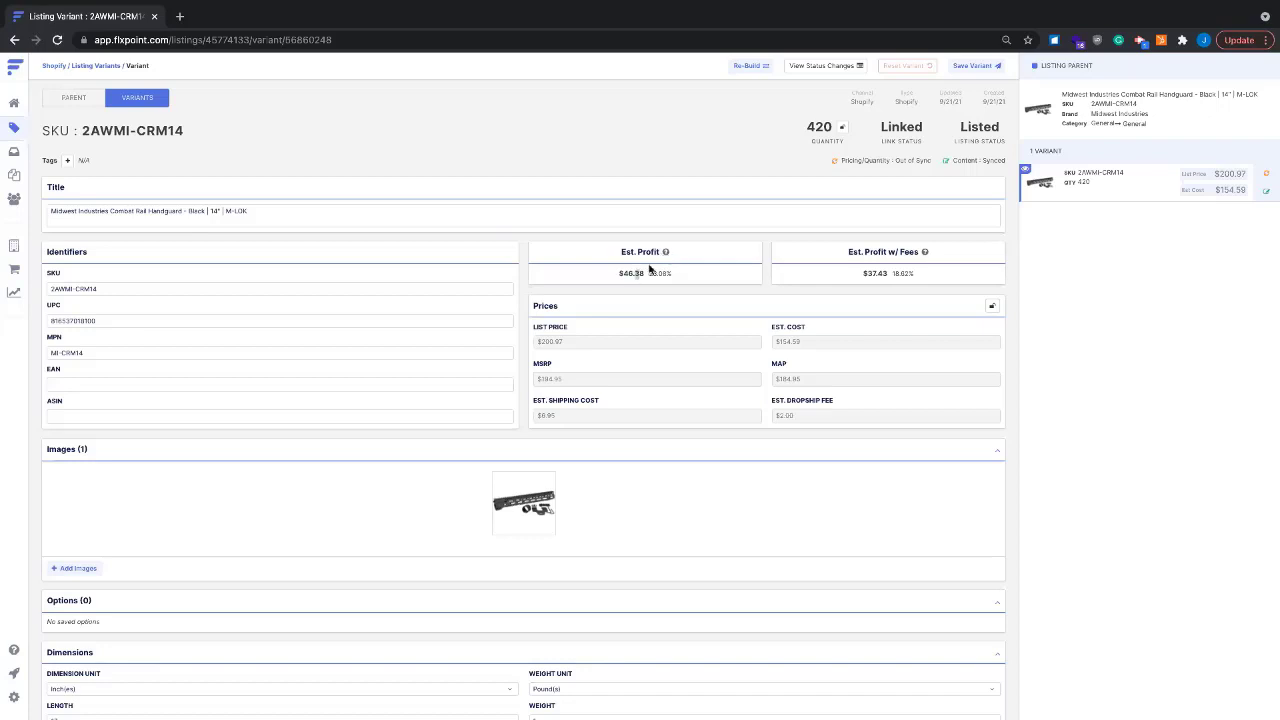
mouse_move(663, 254)
mouse_move(925, 253)
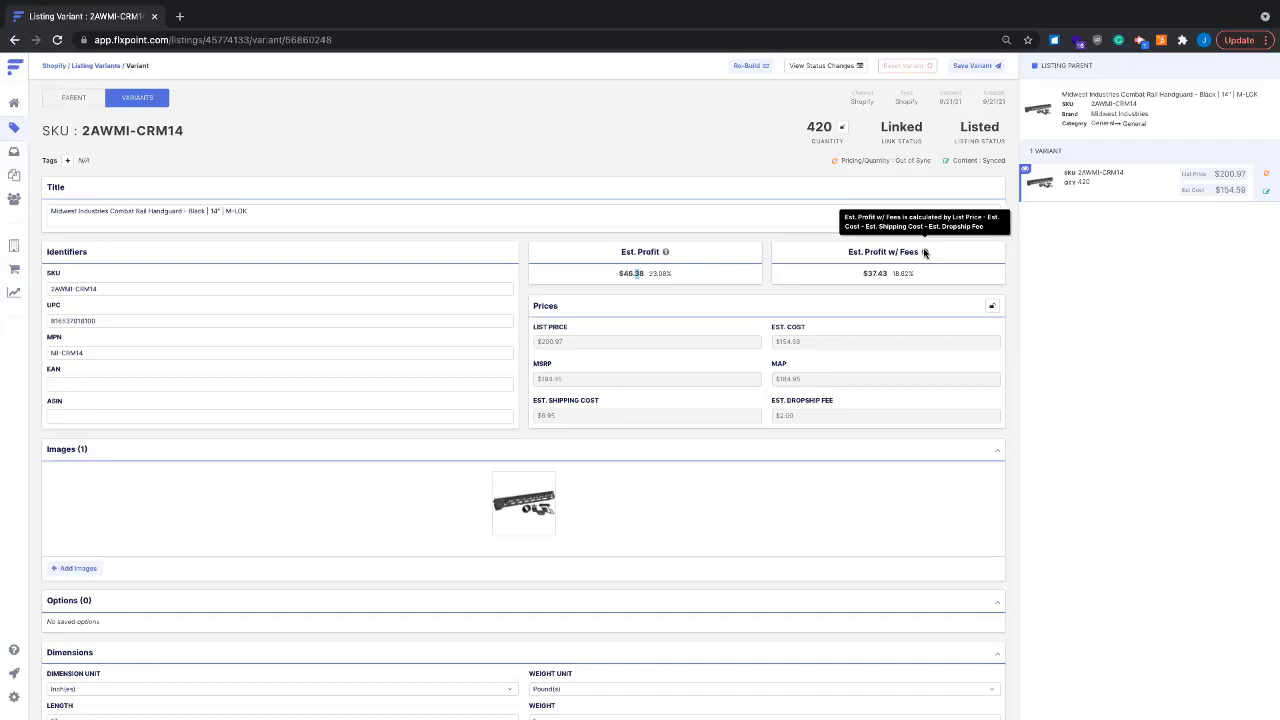
left_click(870, 271)
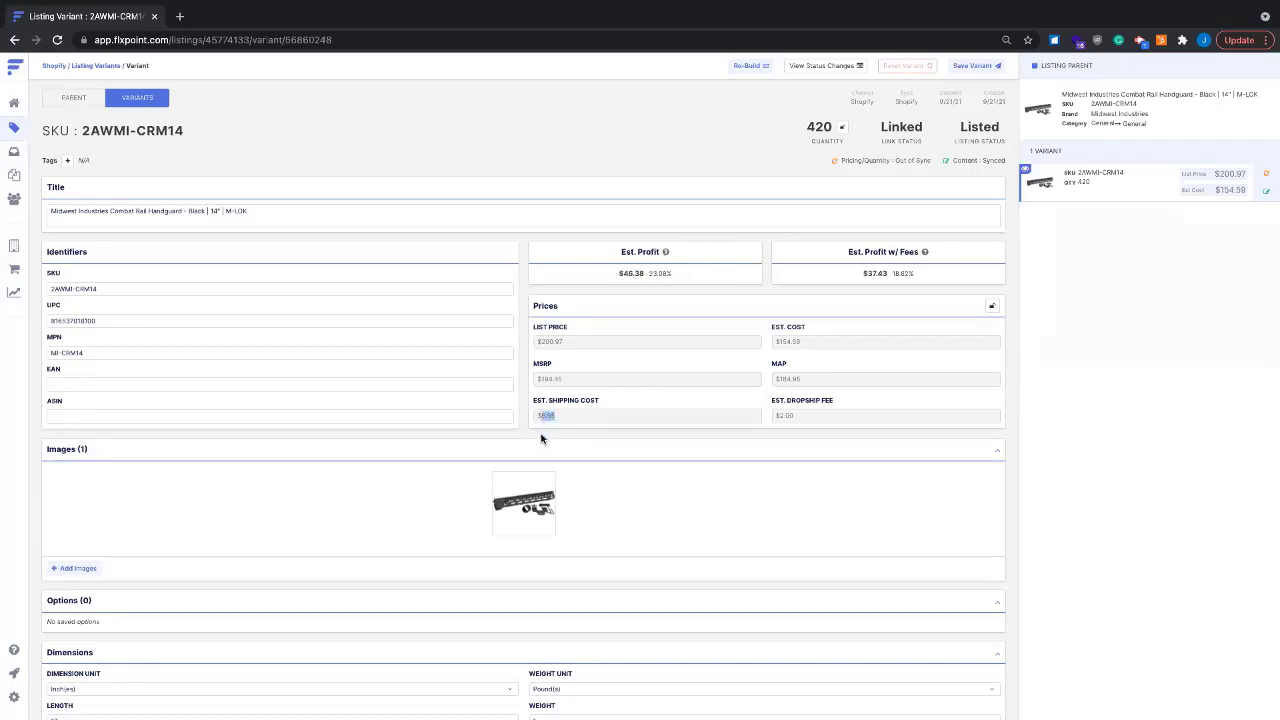
left_click_drag(572, 418, 537, 419)
Return to the channel listing variants and look through the filter fields, trying Pricing/Quantity Updated At with a Before date condition.
left_click(15, 132)
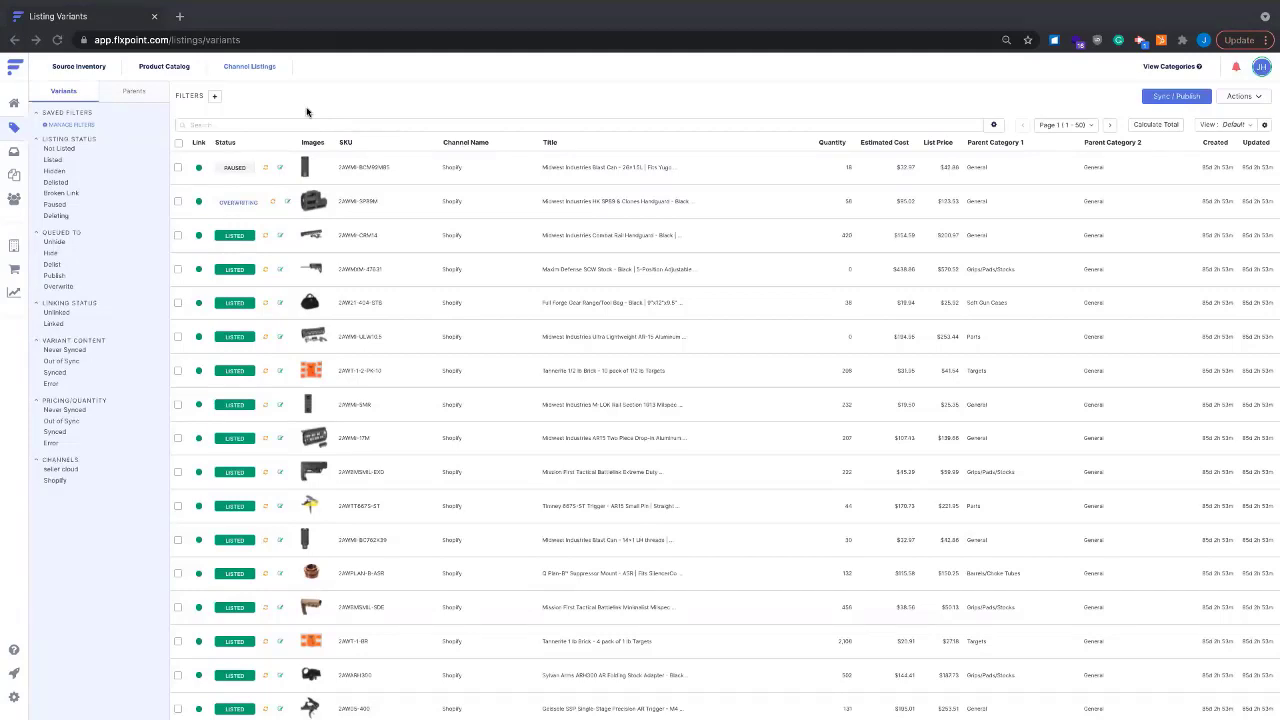
left_click(215, 97)
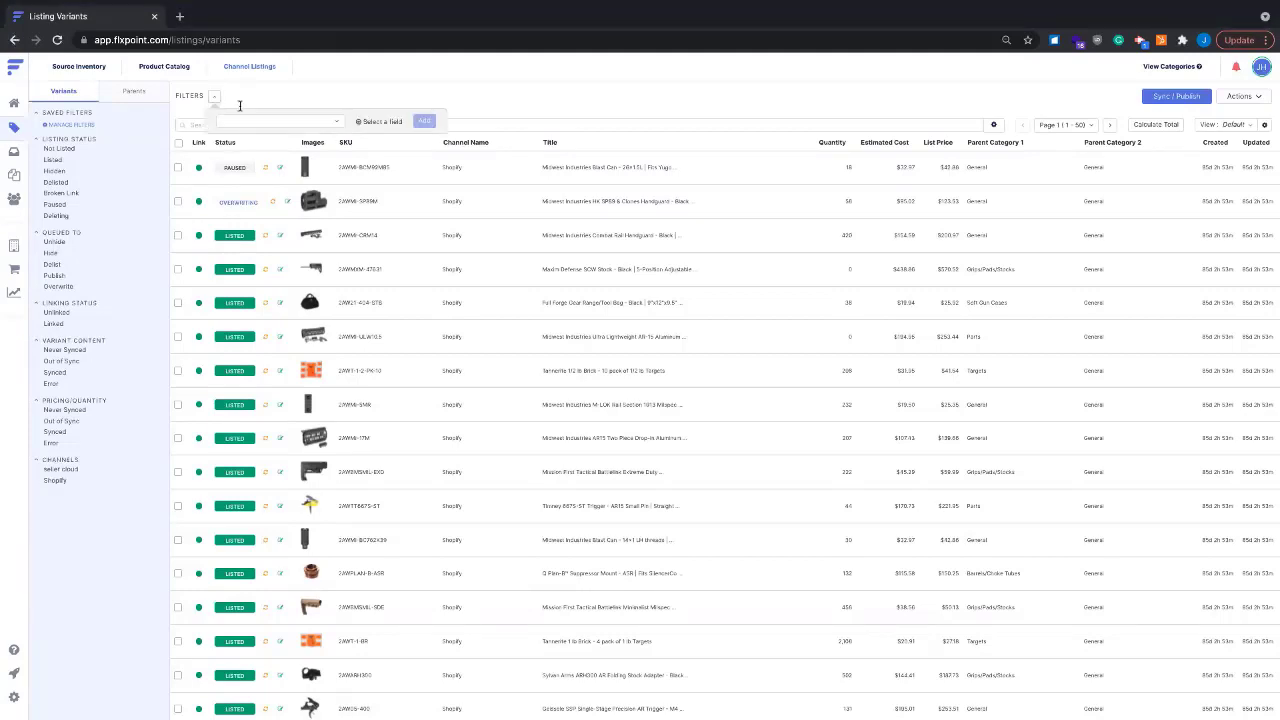
left_click(269, 120)
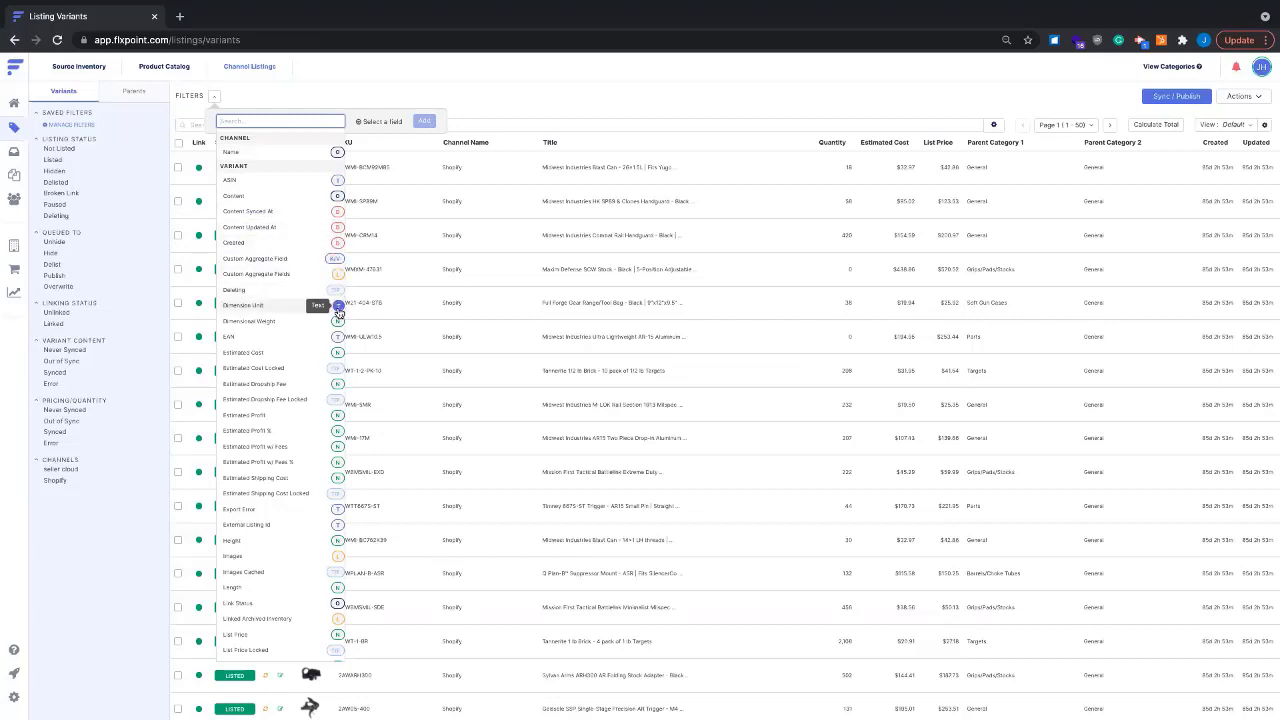
scroll(339, 312, "down", 1)
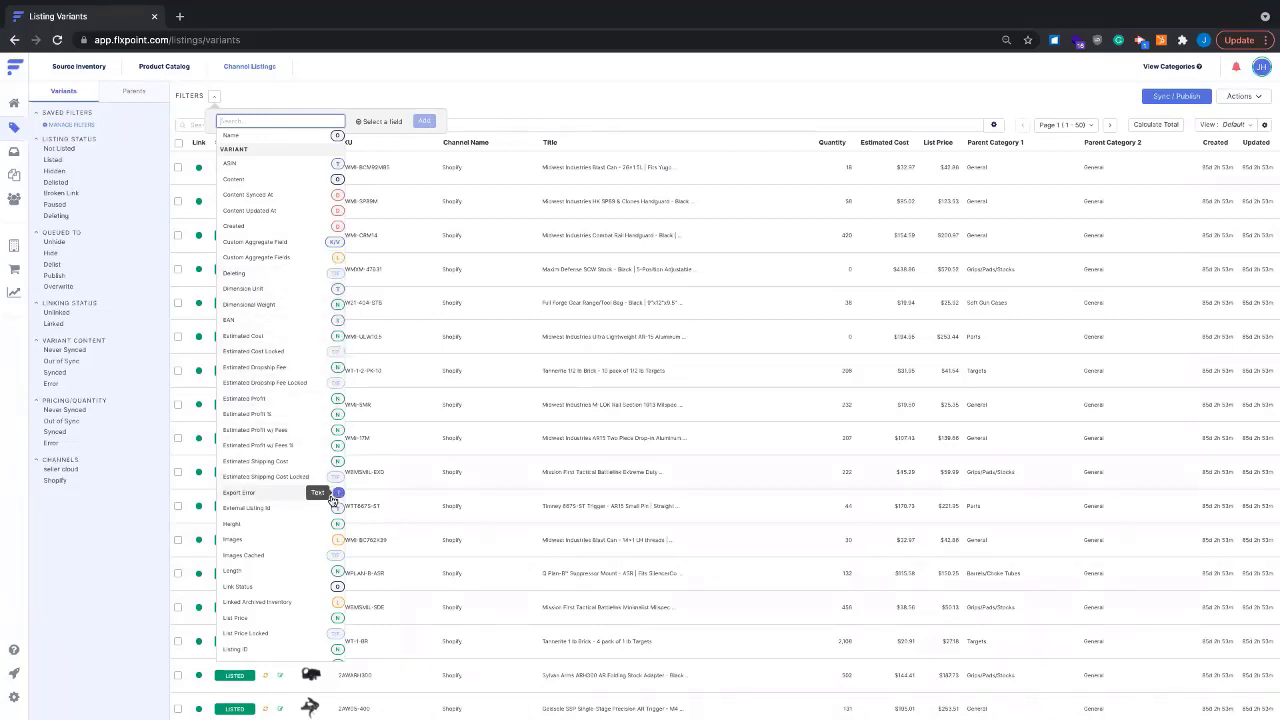
scroll(333, 500, "down", 1)
scroll(333, 500, "down", 10)
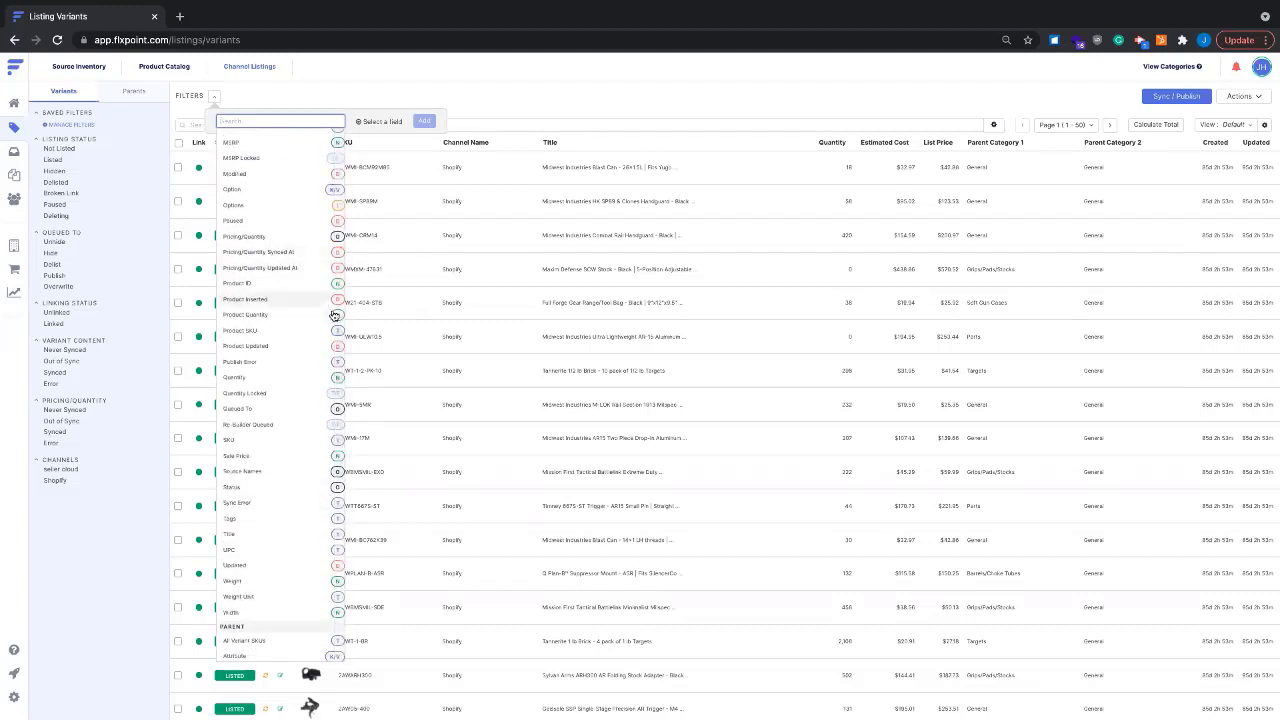
left_click(307, 269)
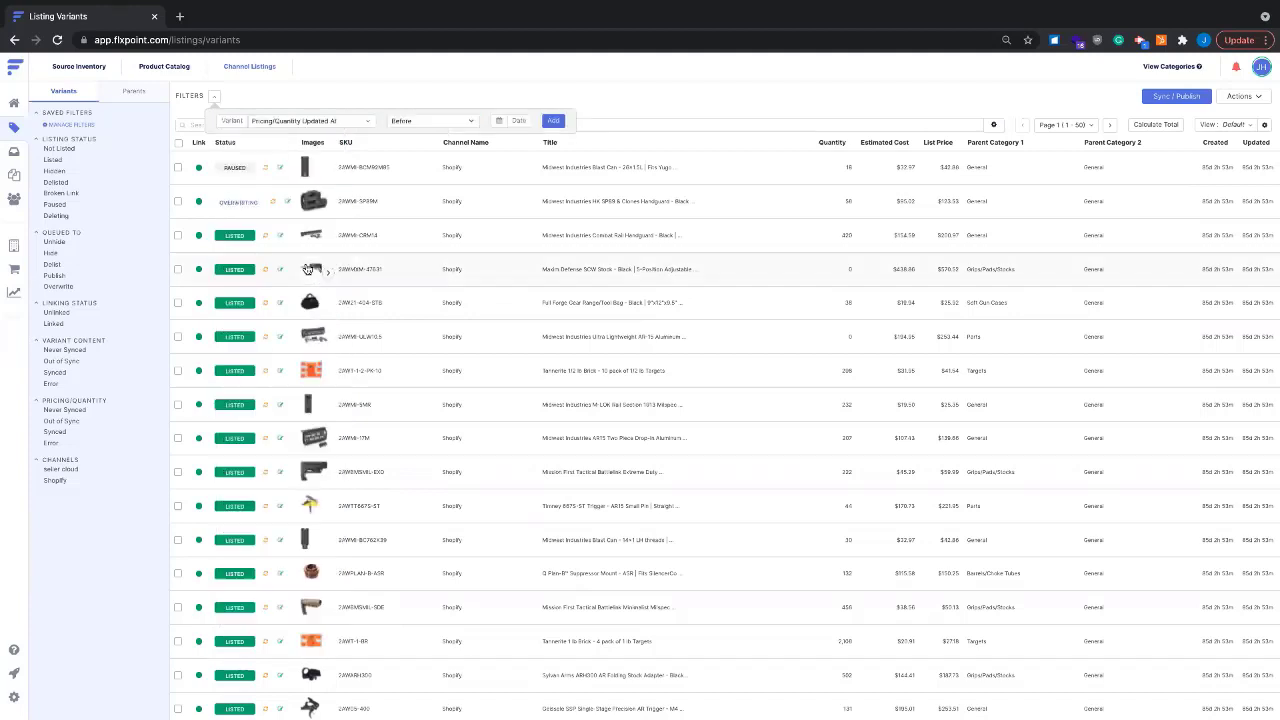
left_click(508, 120)
left_click(370, 85)
Search the listing filter fields for "Quan" and for "title".
left_click(214, 98)
left_click(214, 99)
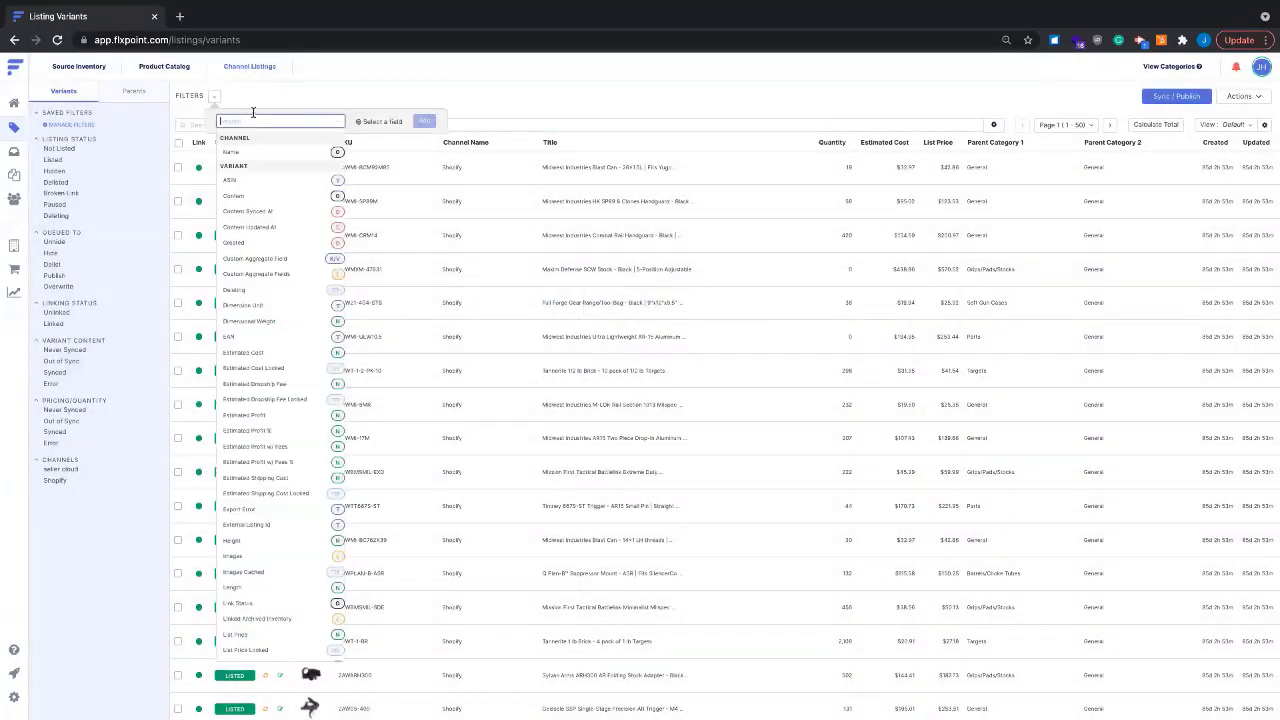
type("Qu")
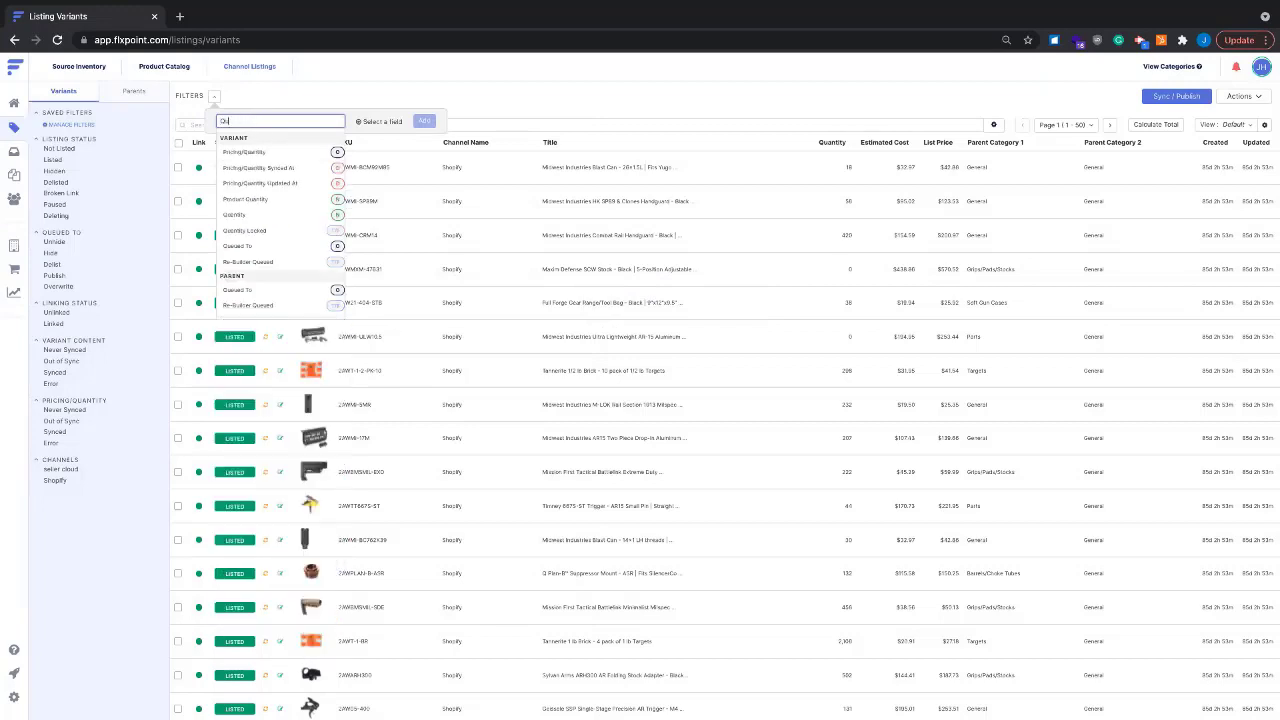
type("aN")
key("BackSpace")
key("BackSpace")
type("an")
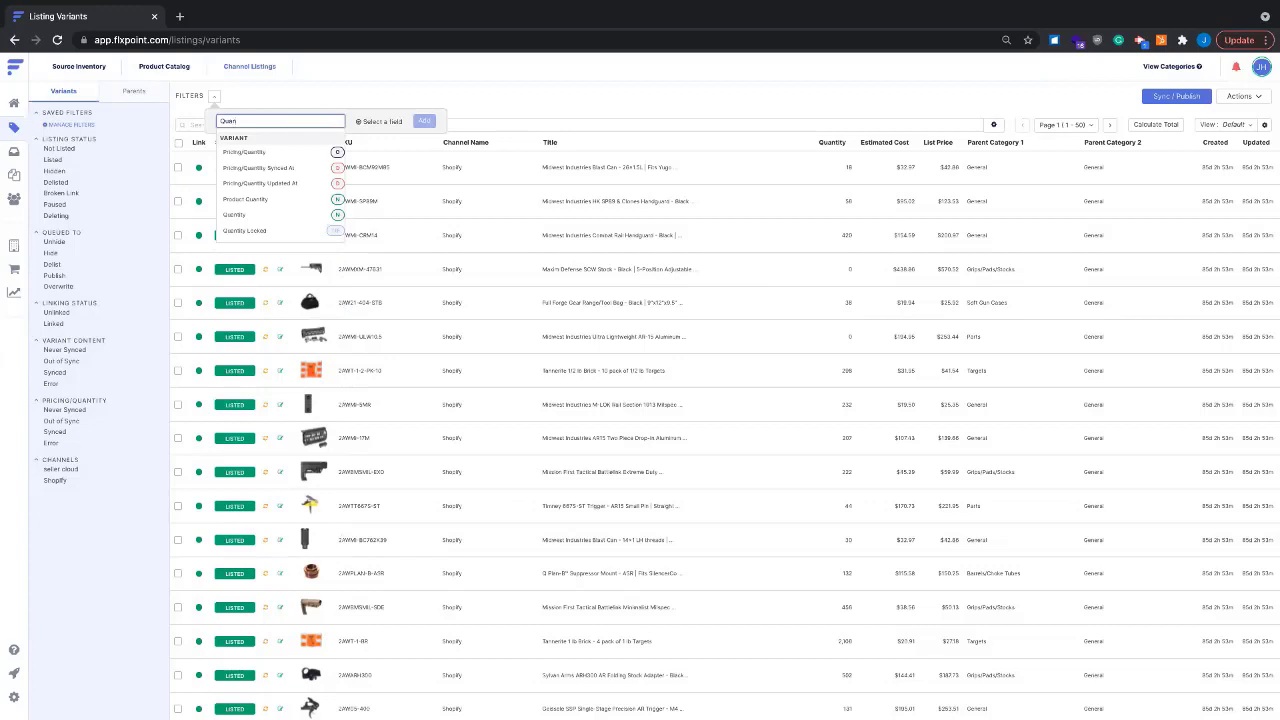
double_click(258, 120)
type("title")
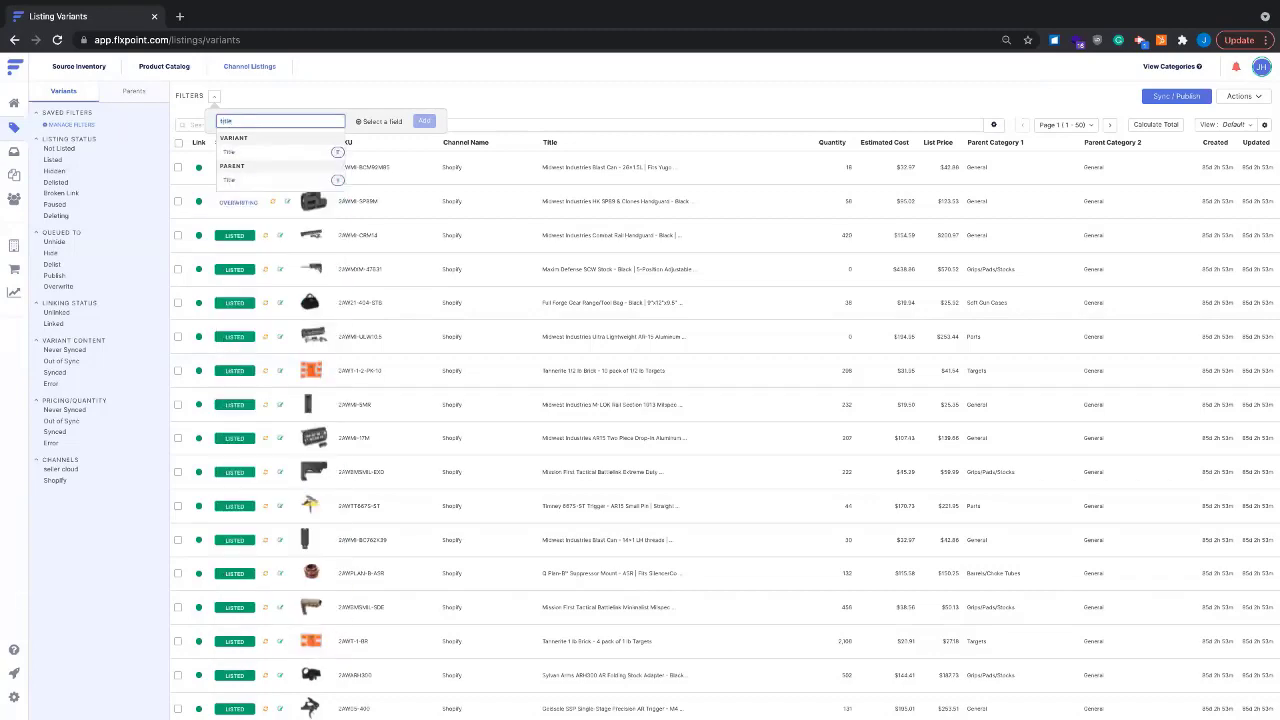
Clear the filter field search and examine the full list of variant and parent fields.
key("BackSpace")
key("BackSpace")
key("BackSpace")
key("BackSpace")
key("BackSpace")
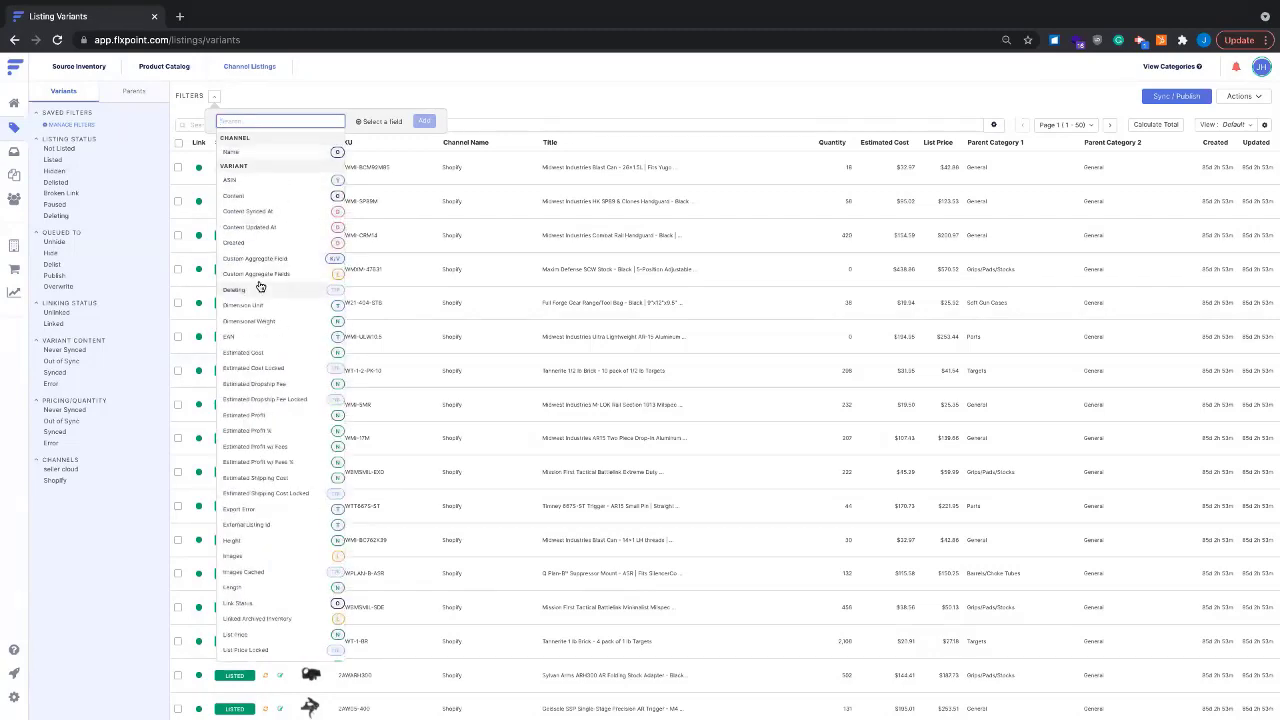
scroll(259, 287, "down", 5)
scroll(259, 287, "down", 5)
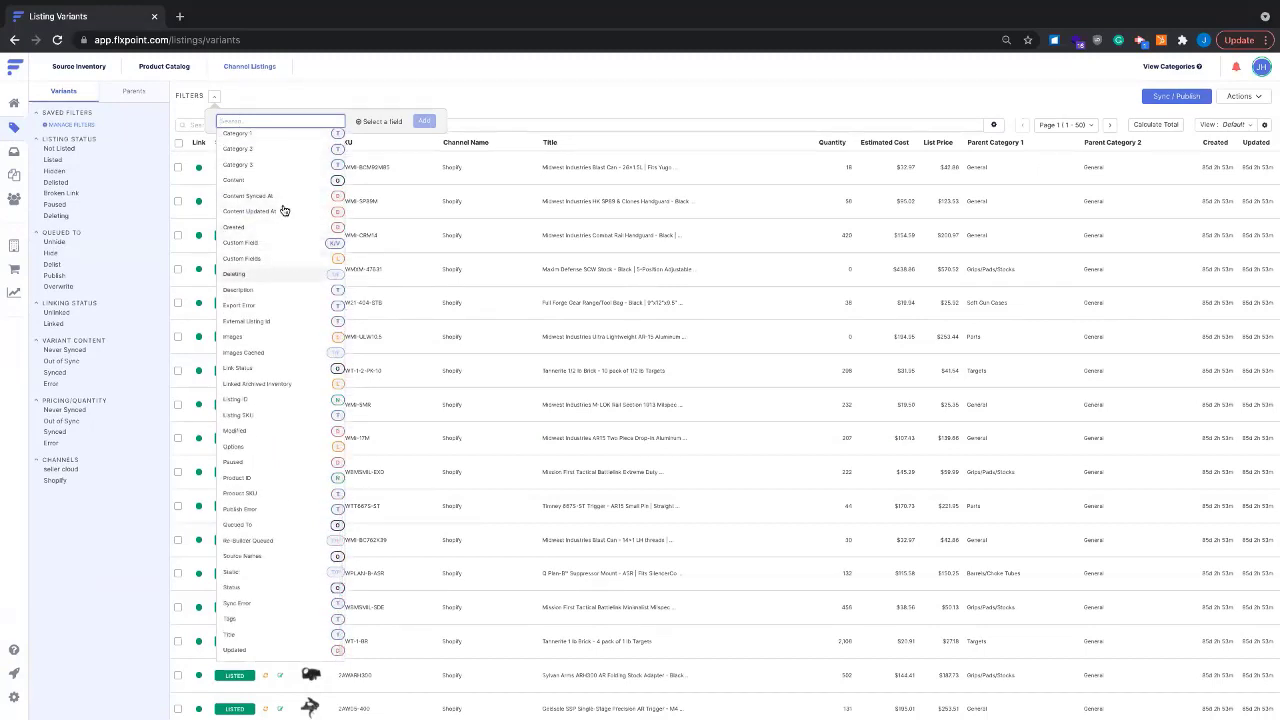
scroll(272, 221, "up", 5)
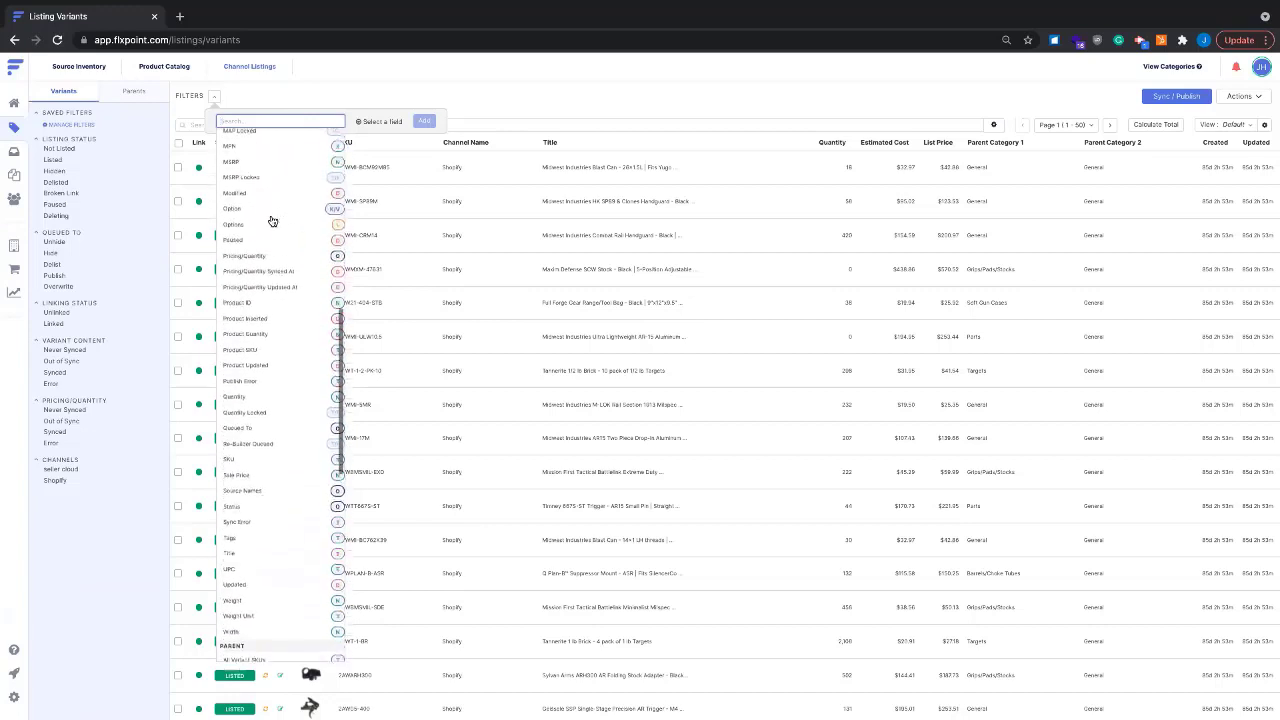
scroll(272, 221, "up", 1)
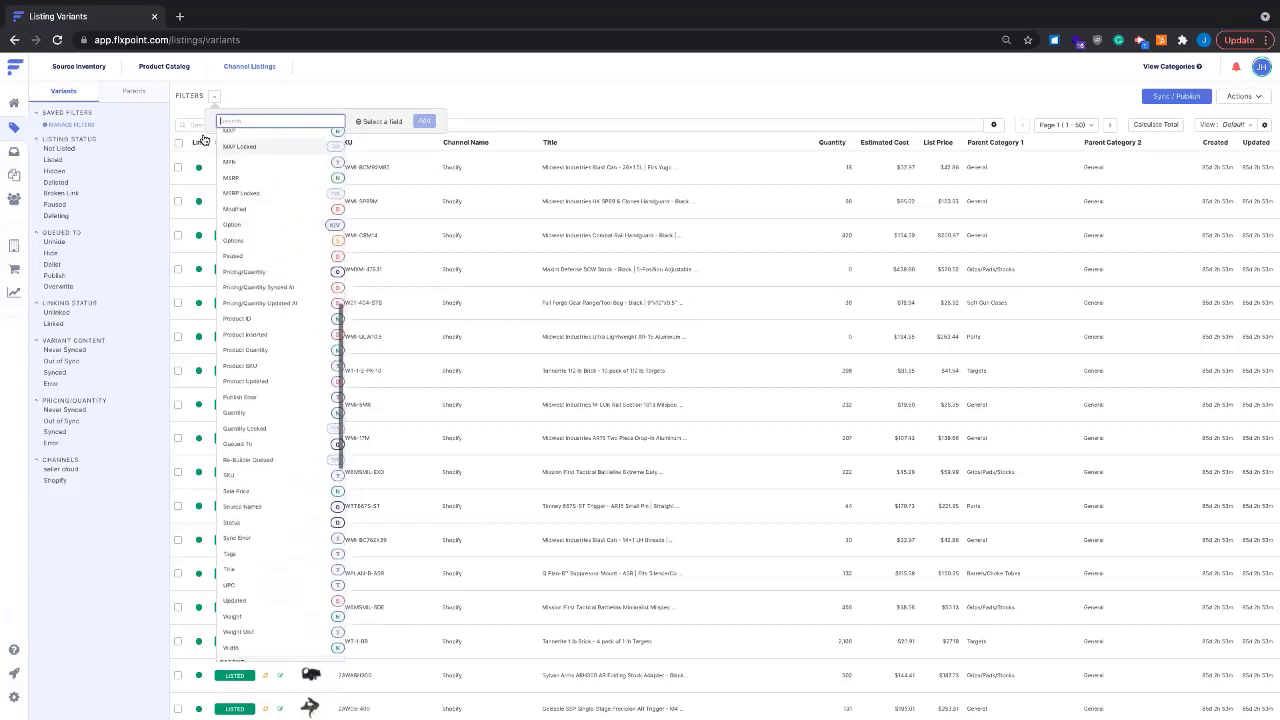
Open the Get Invoices mapping template of the CWR by US Direct source.
left_click(14, 246)
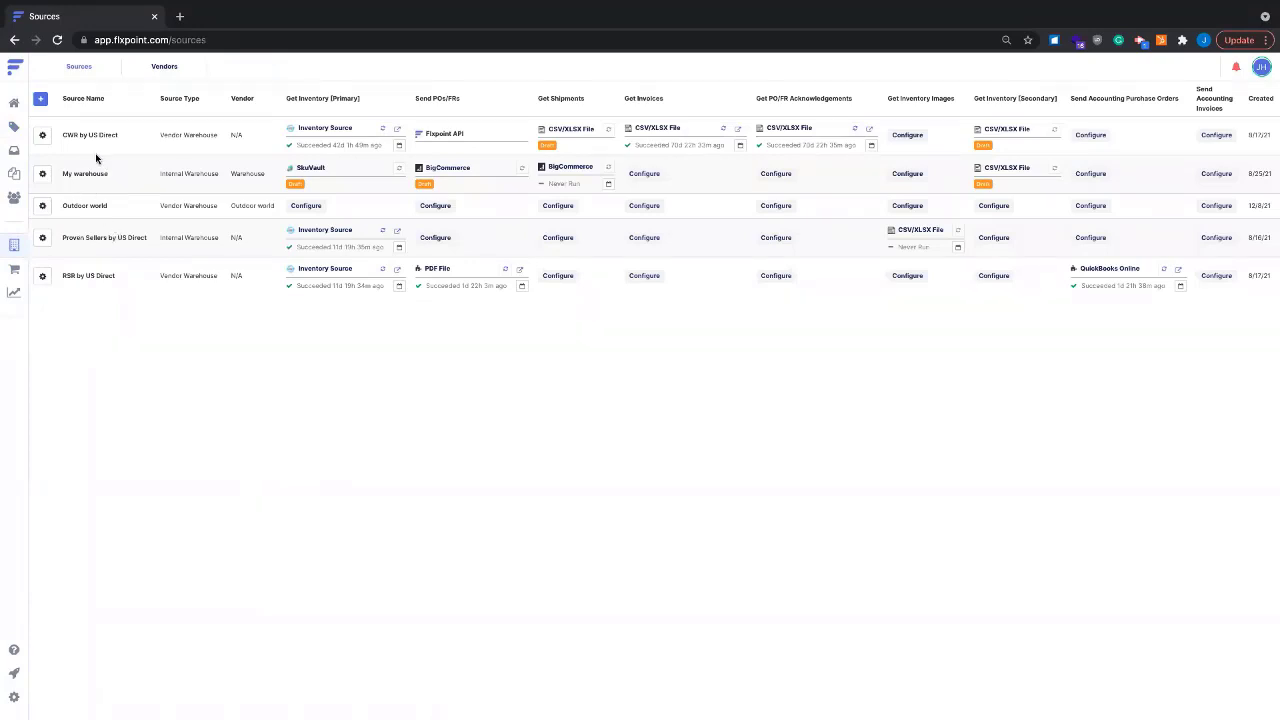
left_click(659, 129)
left_click(344, 245)
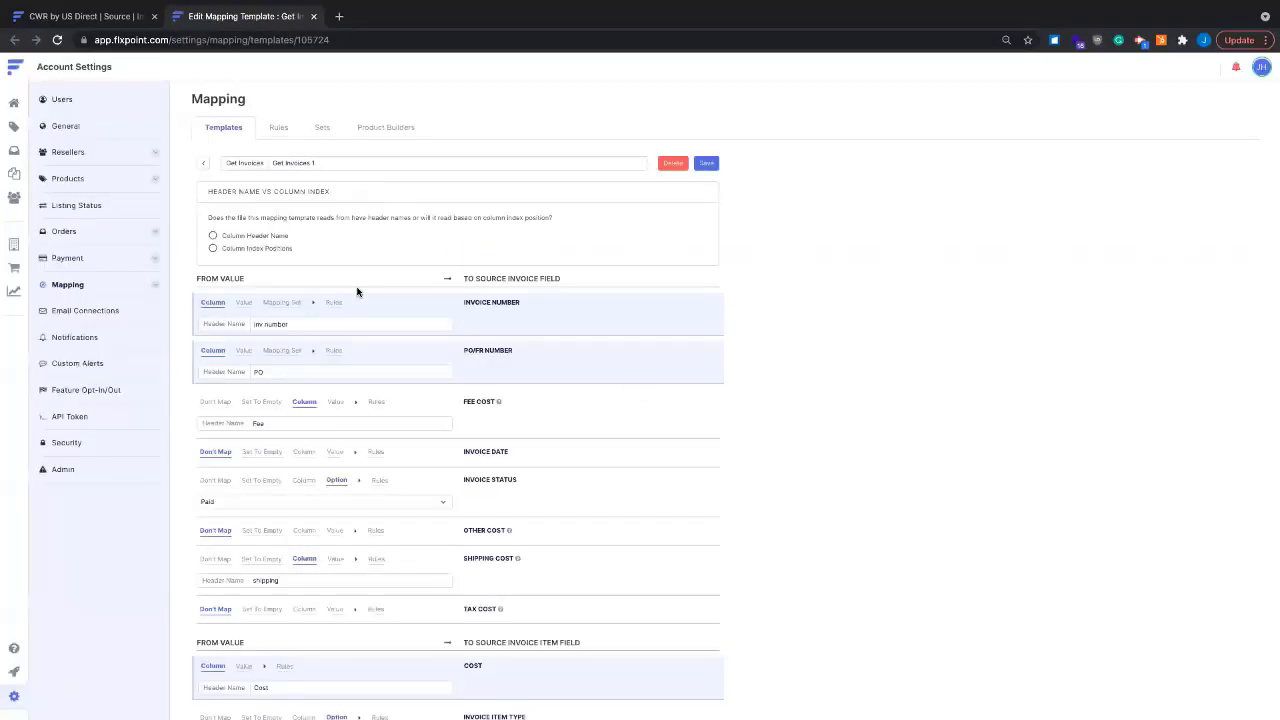
View the available options for Invoice Status and Invoice Item Type in the invoice mapping template.
left_click(366, 505)
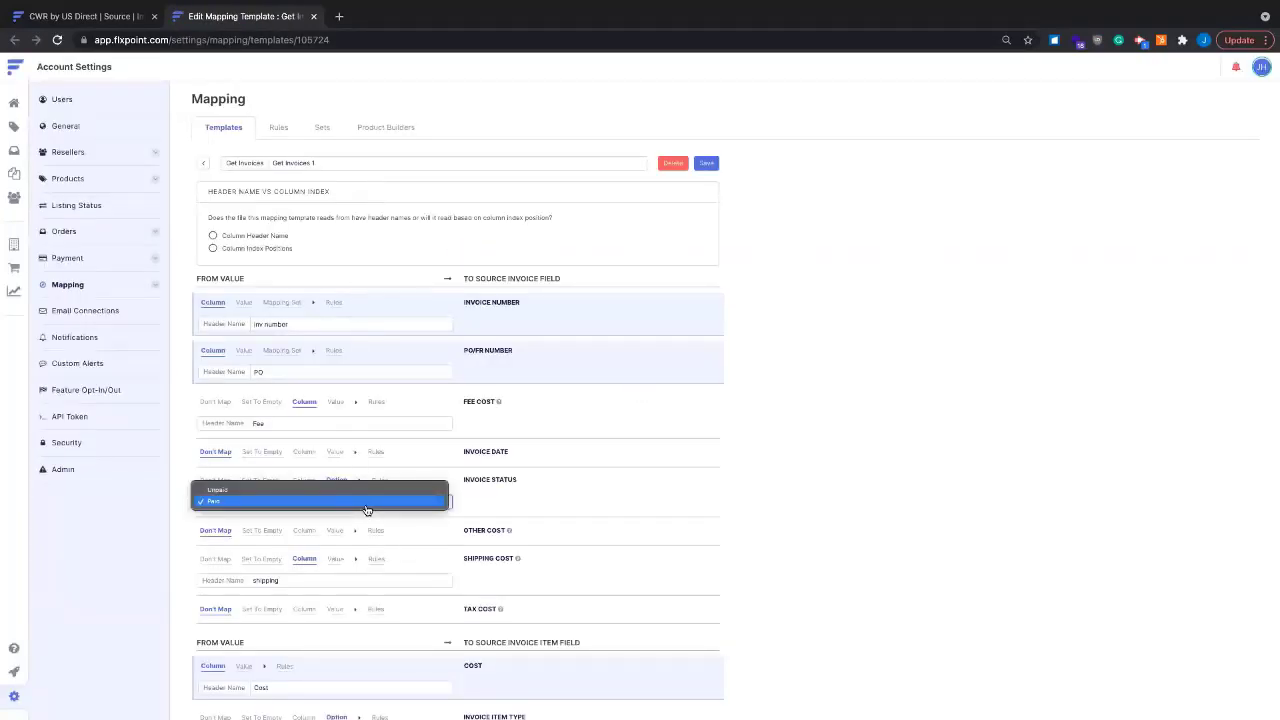
left_click(351, 469)
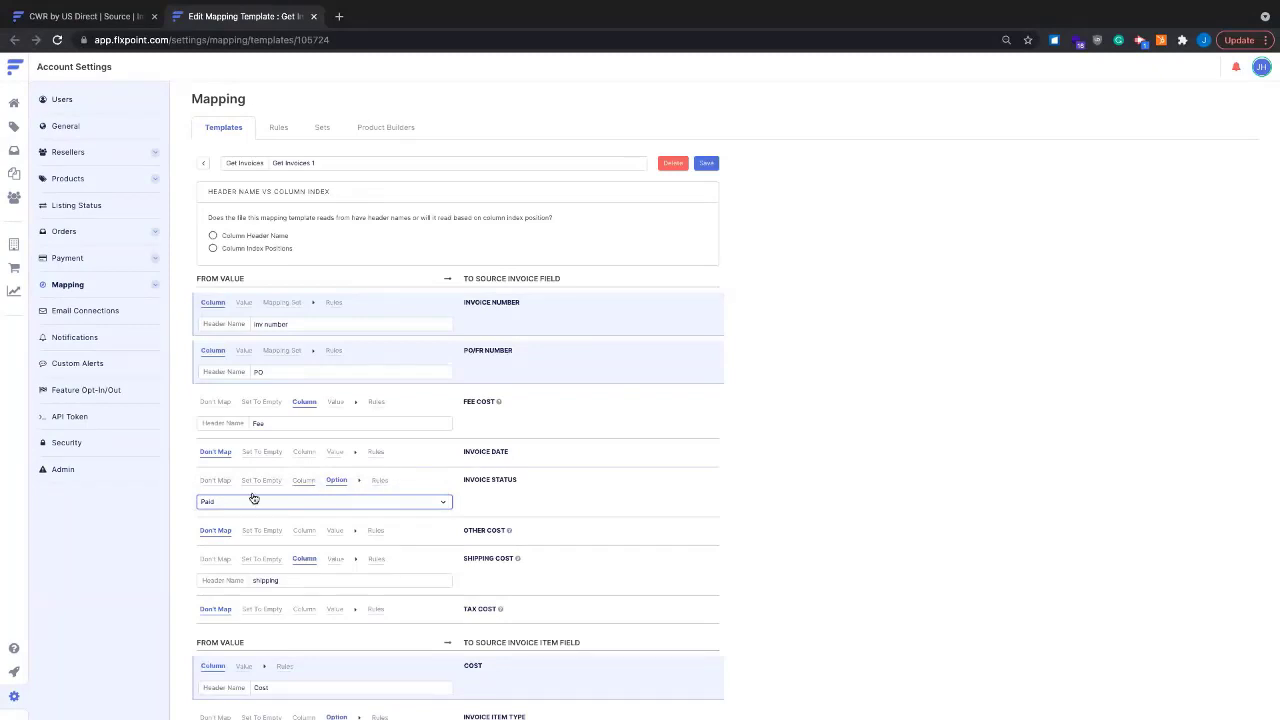
scroll(251, 497, "down", 2)
left_click(298, 550)
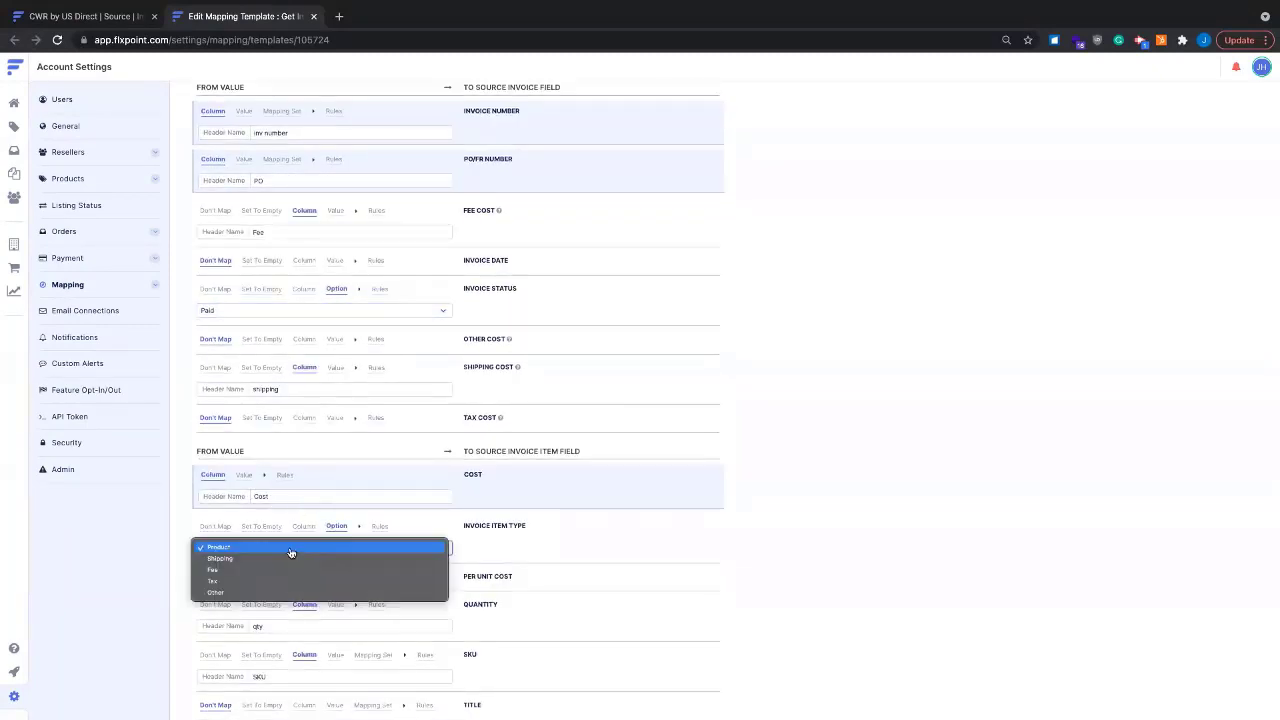
left_click(120, 518)
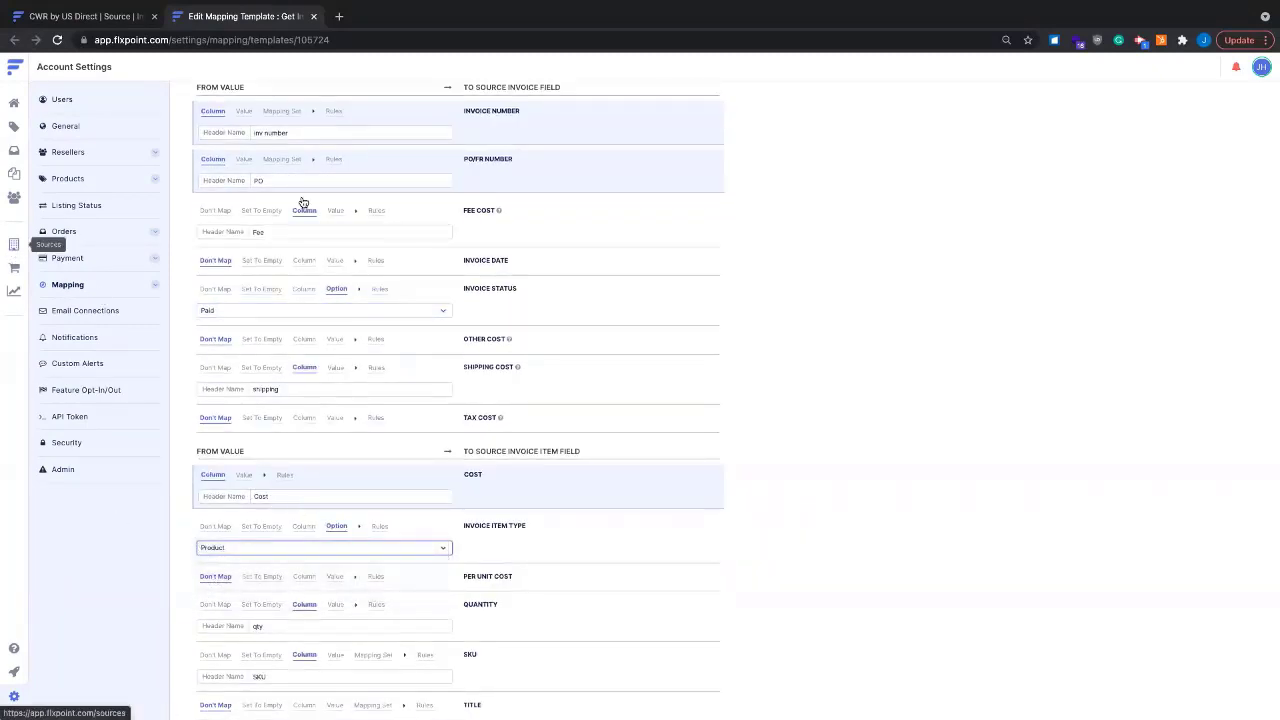
Show the rules for the Invoice Status mapping, view the form for a new conditional rule, and close it.
left_click(379, 288)
left_click(420, 341)
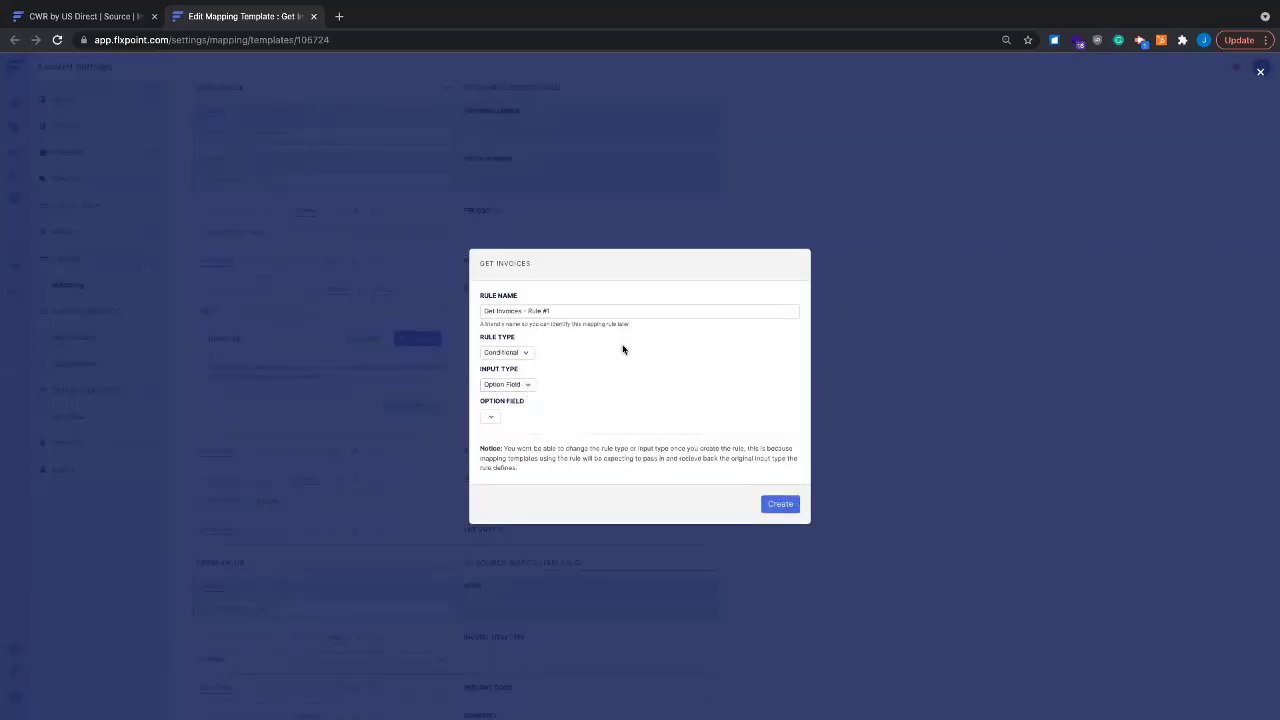
left_click(346, 339)
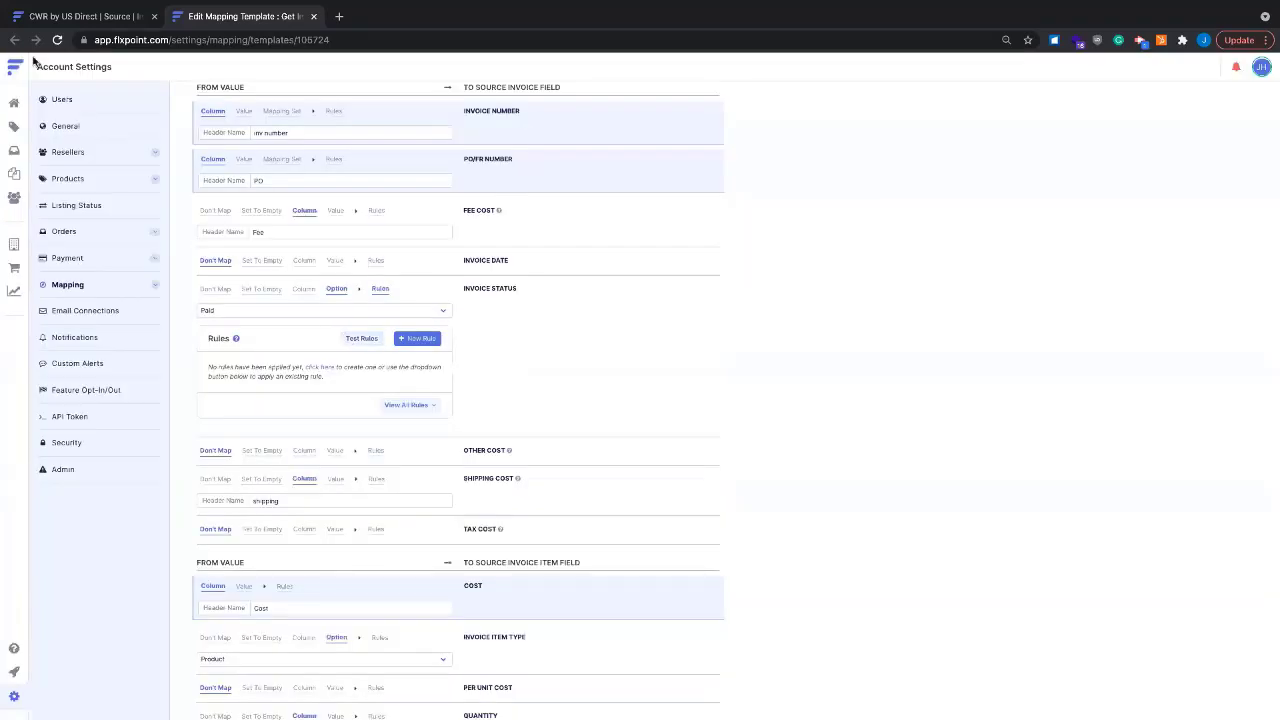
Leave the mapping template and return to the channel listing variants.
left_click(12, 134)
left_click(497, 397)
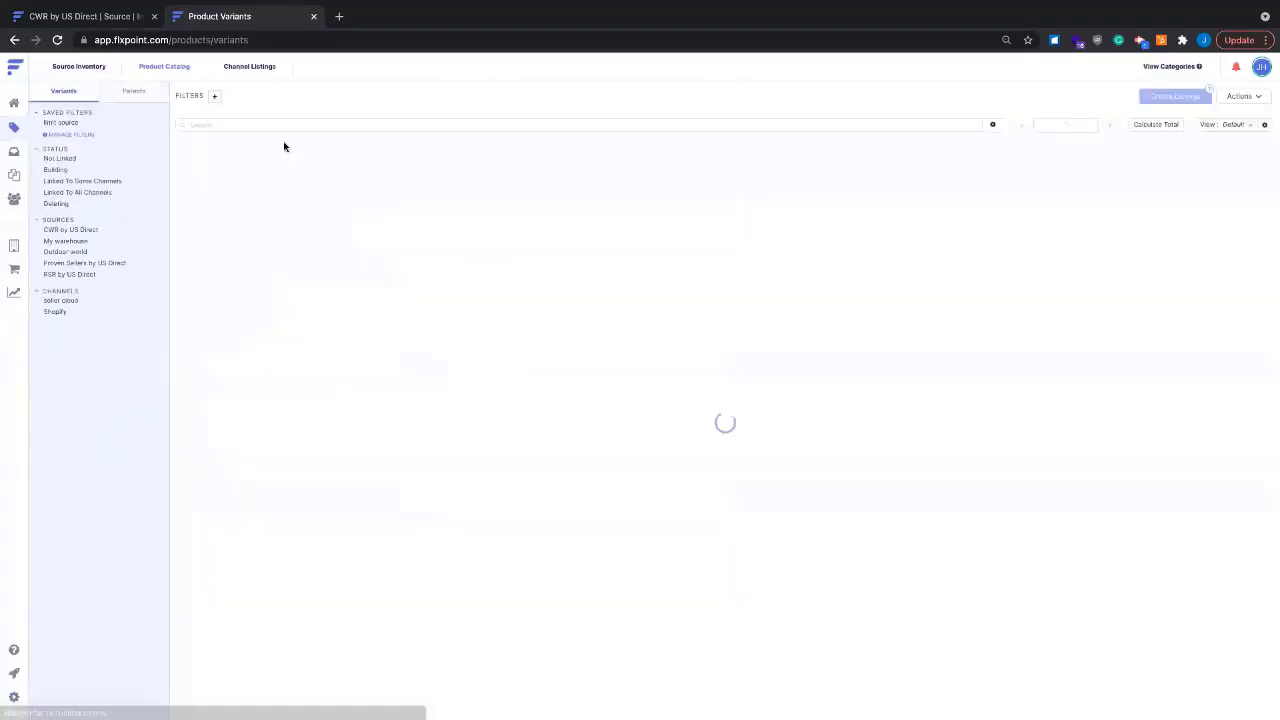
left_click(256, 67)
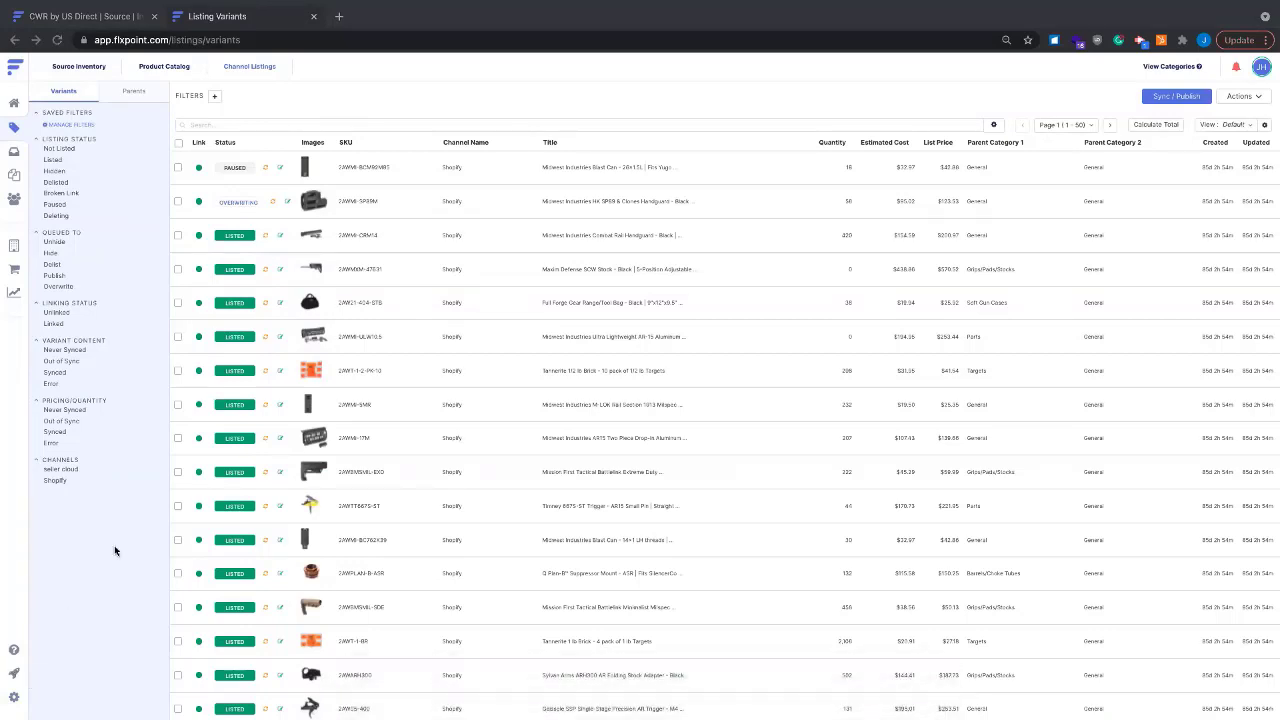
Open the notification settings of the account.
left_click(14, 697)
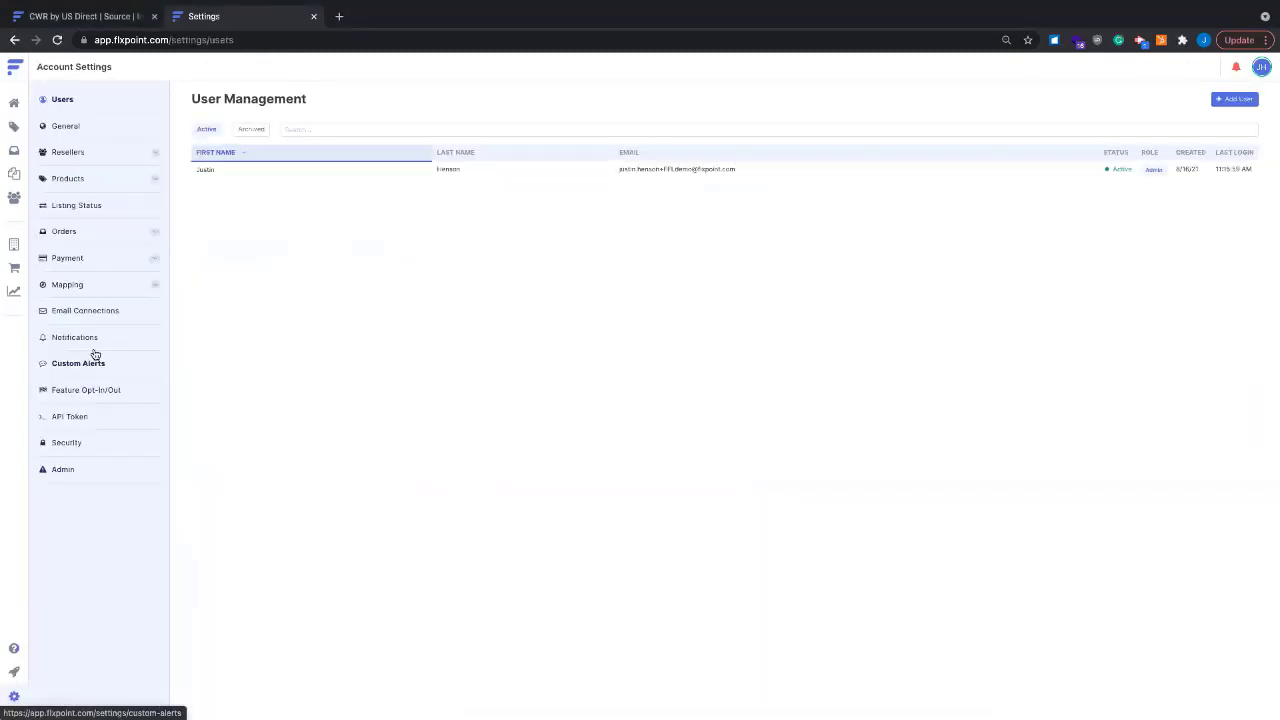
left_click(92, 345)
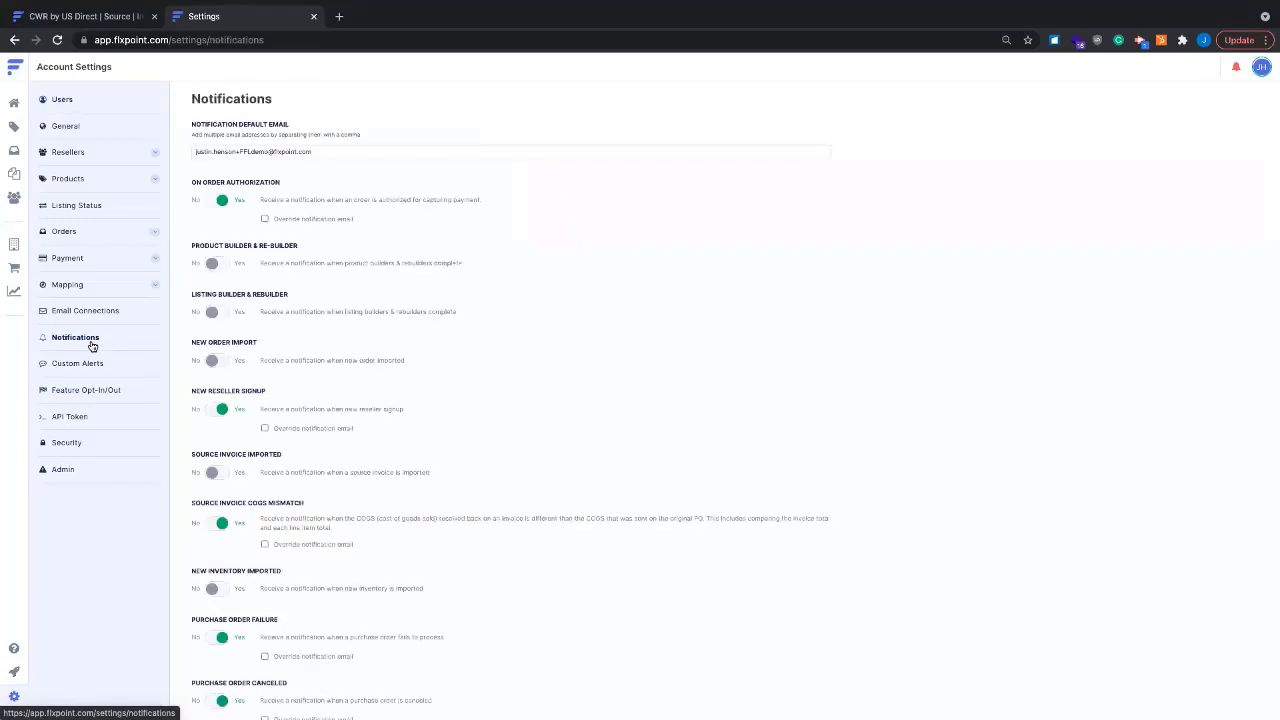
Turn on both builder notifications and enable override emails for order authorization and the Product Builder & Re-builder.
left_click(212, 264)
left_click(218, 330)
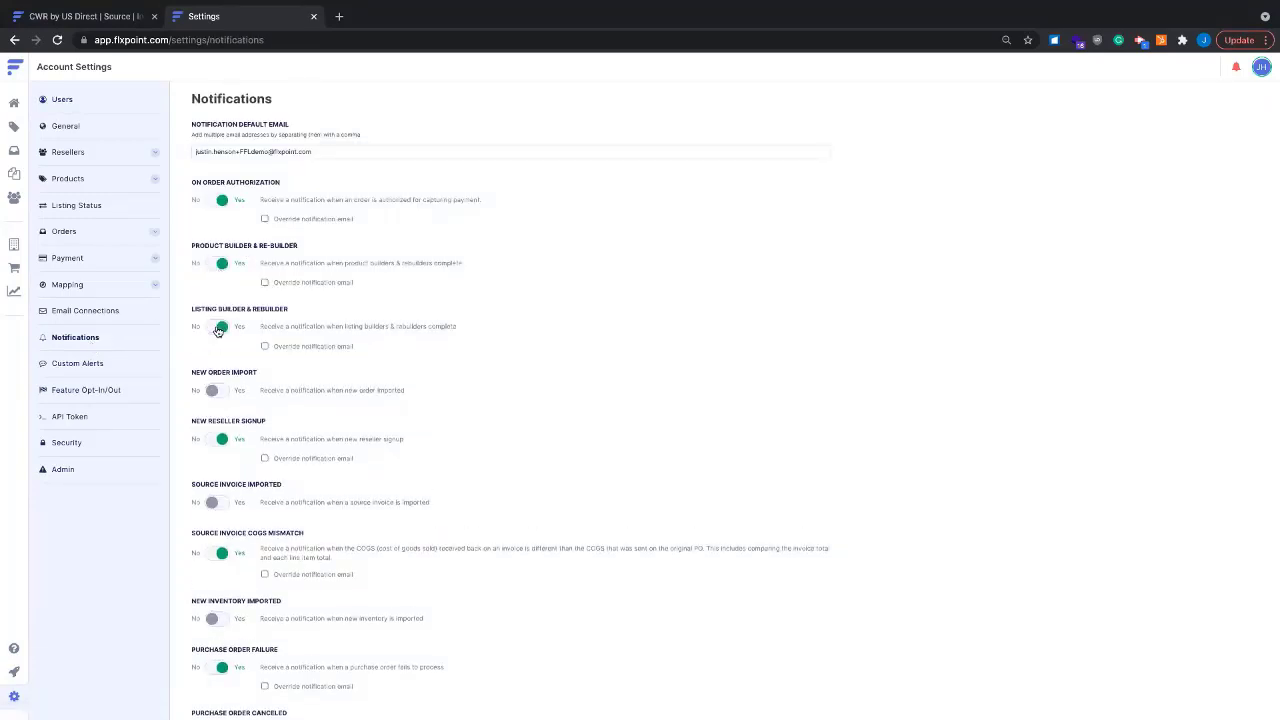
left_click(265, 282)
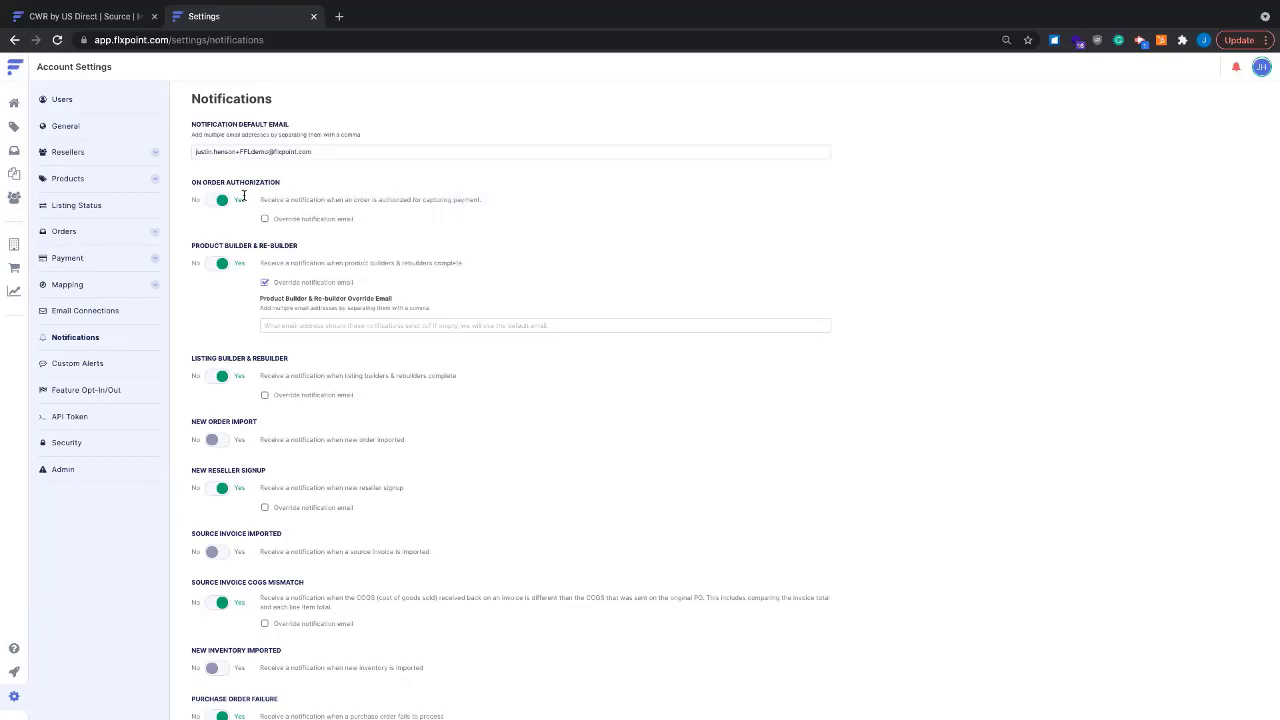
left_click(318, 324)
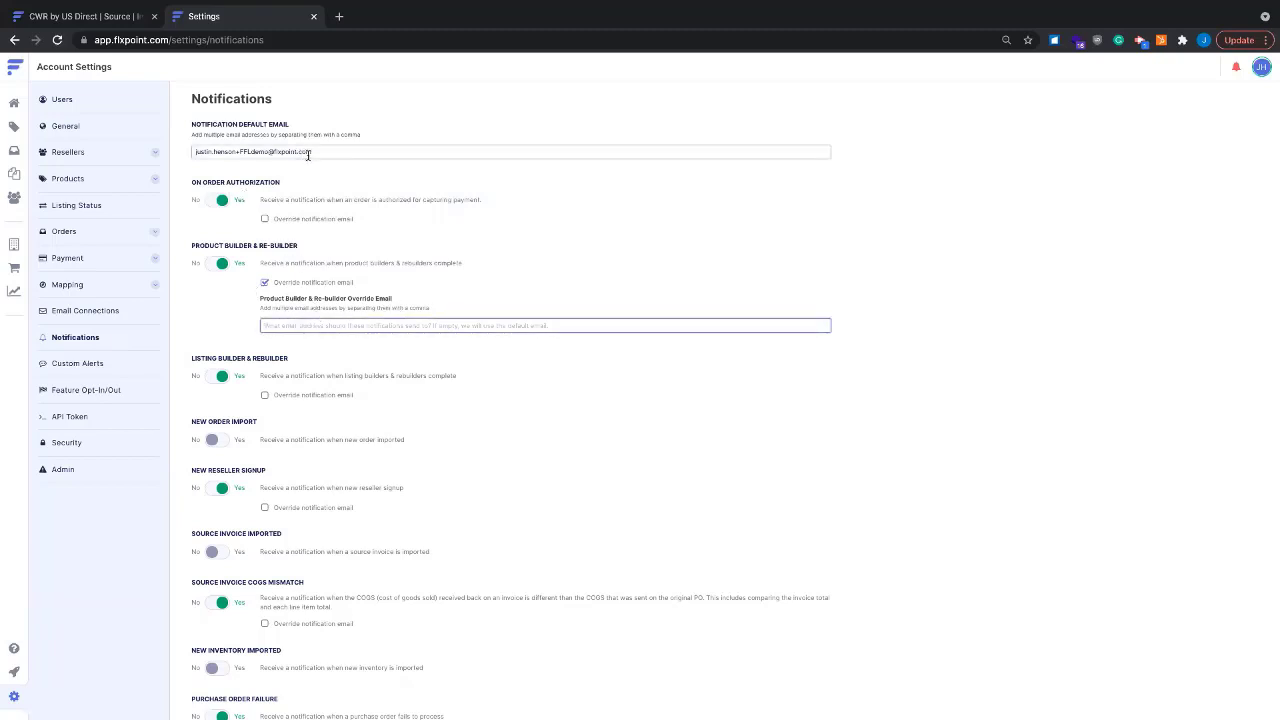
left_click_drag(321, 152, 183, 155)
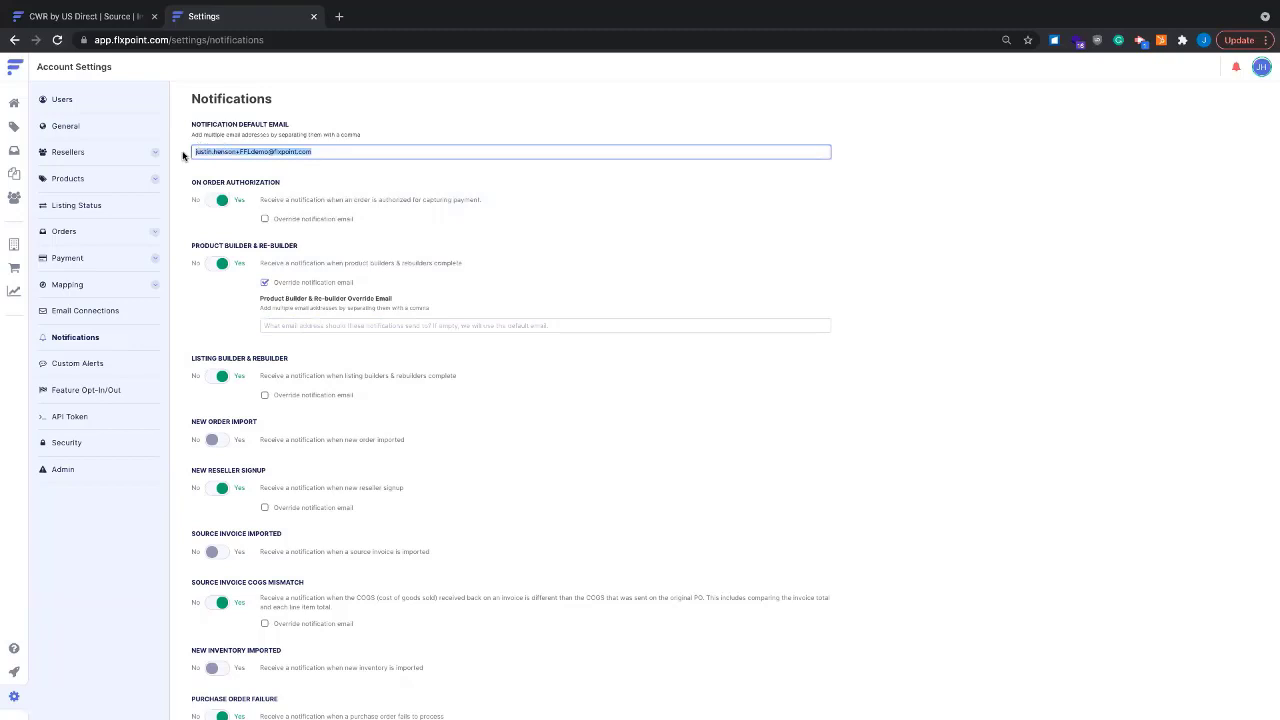
left_click(265, 219)
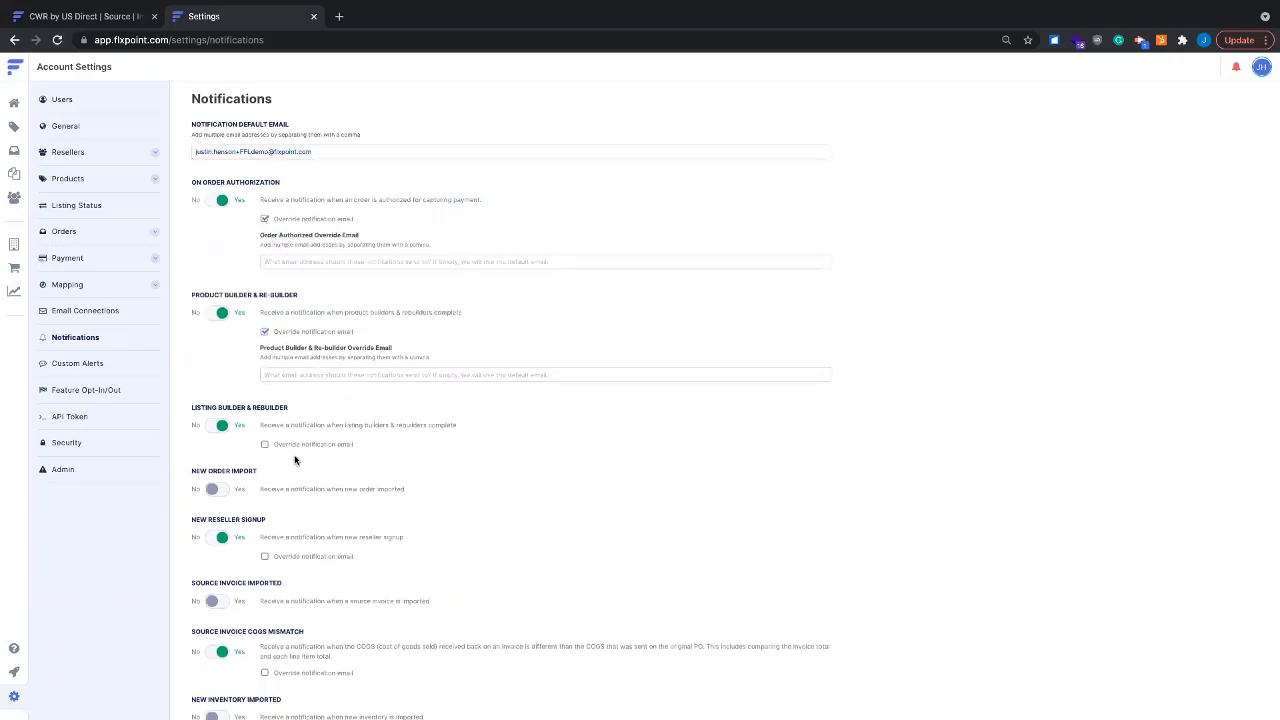
scroll(310, 483, "down", 2)
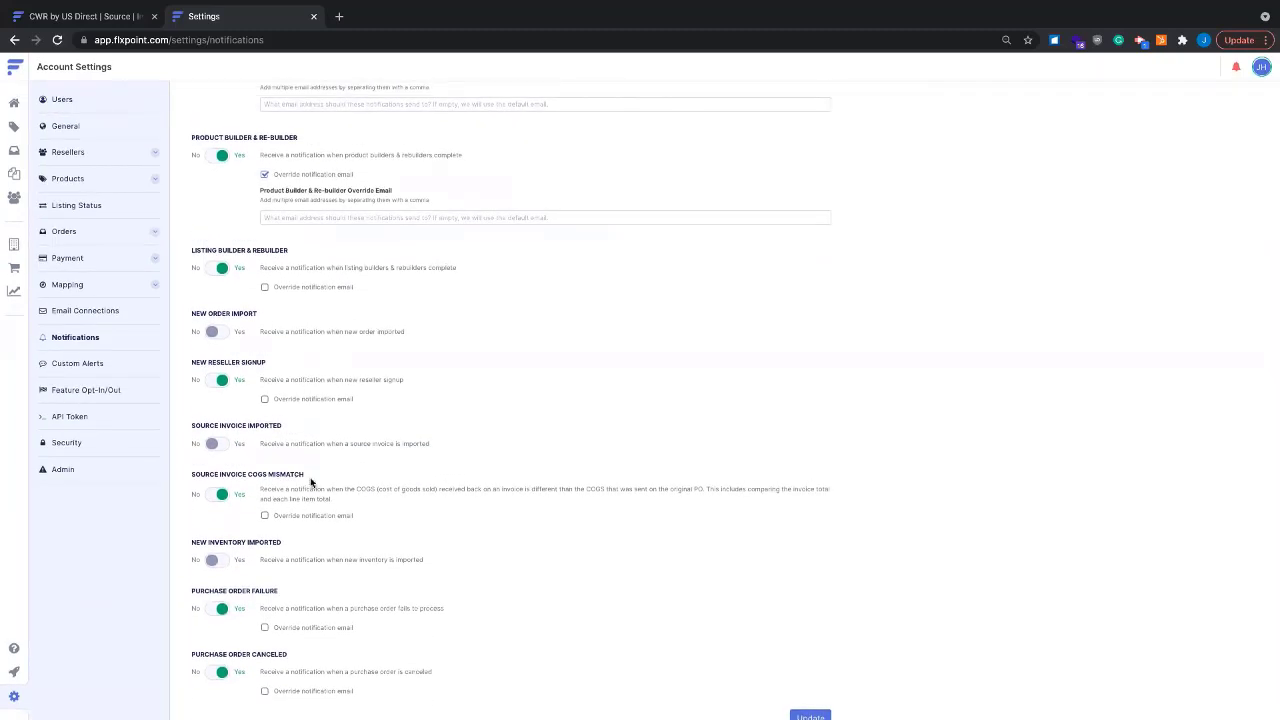
scroll(310, 482, "up", 2)
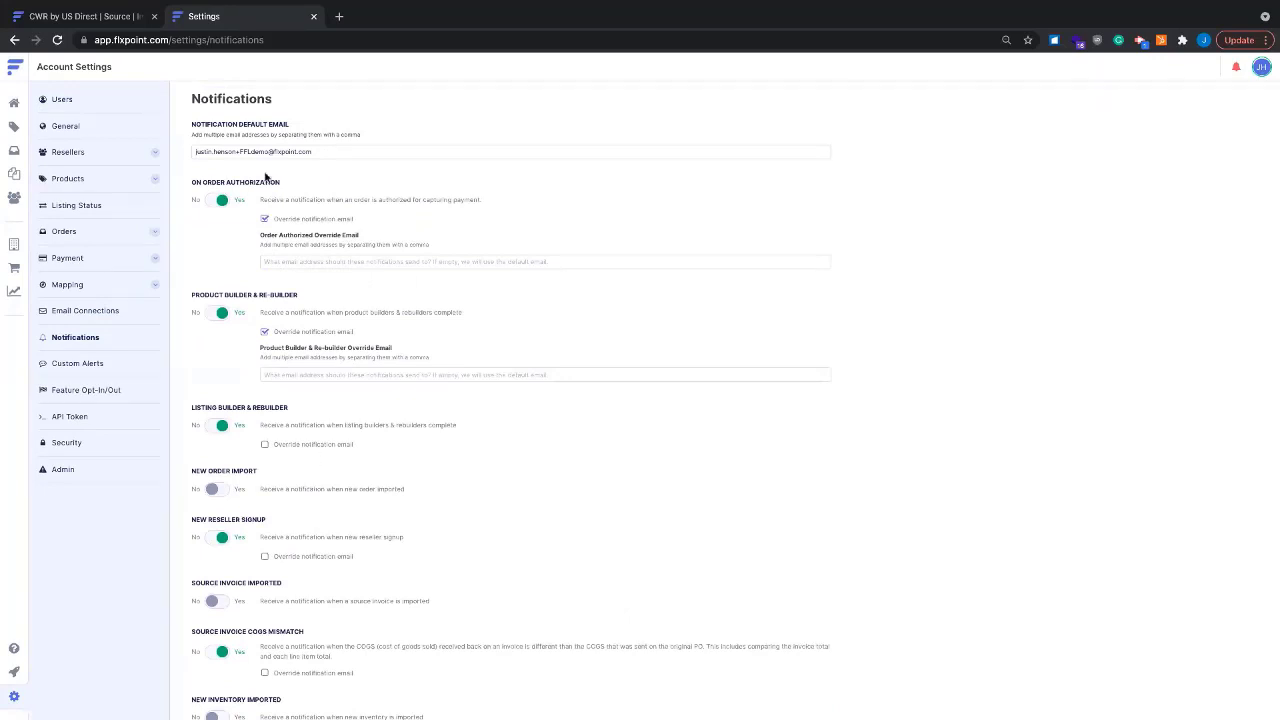
Turn off every notification type that is still enabled, from On Order Authorization to Purchase Order Canceled, and save the notification settings.
left_click(222, 202)
left_click(221, 250)
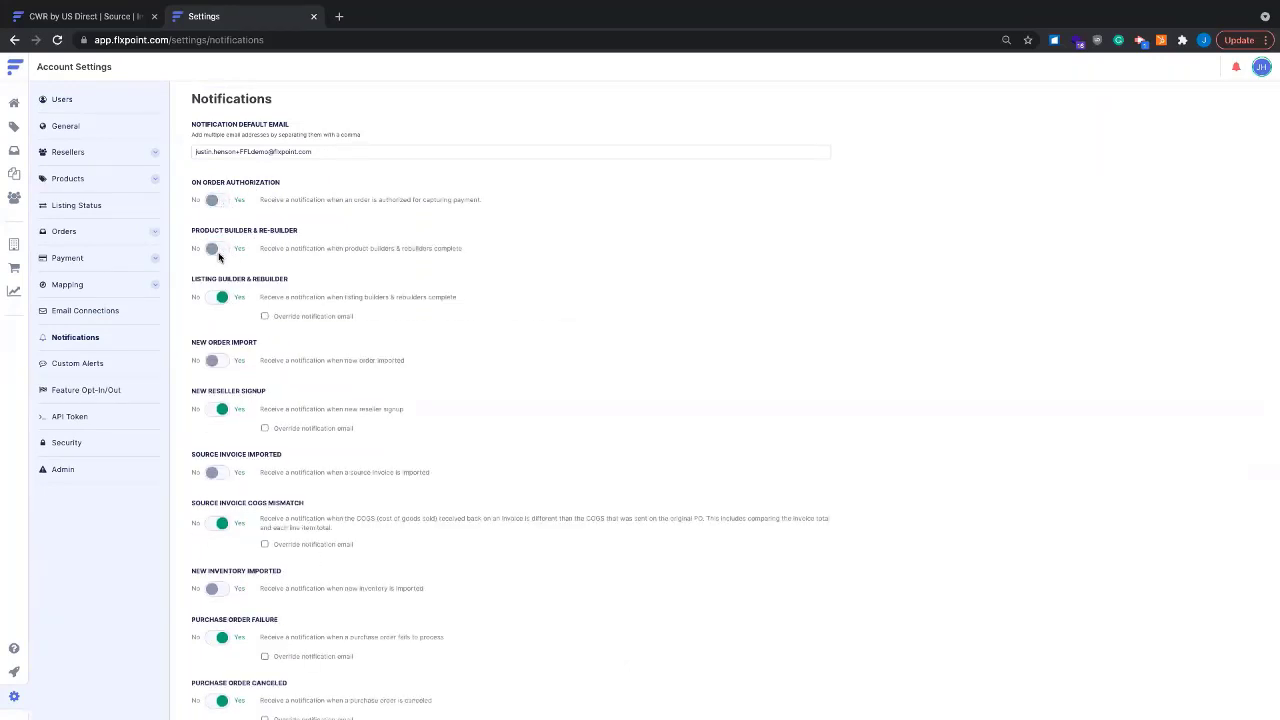
left_click(216, 298)
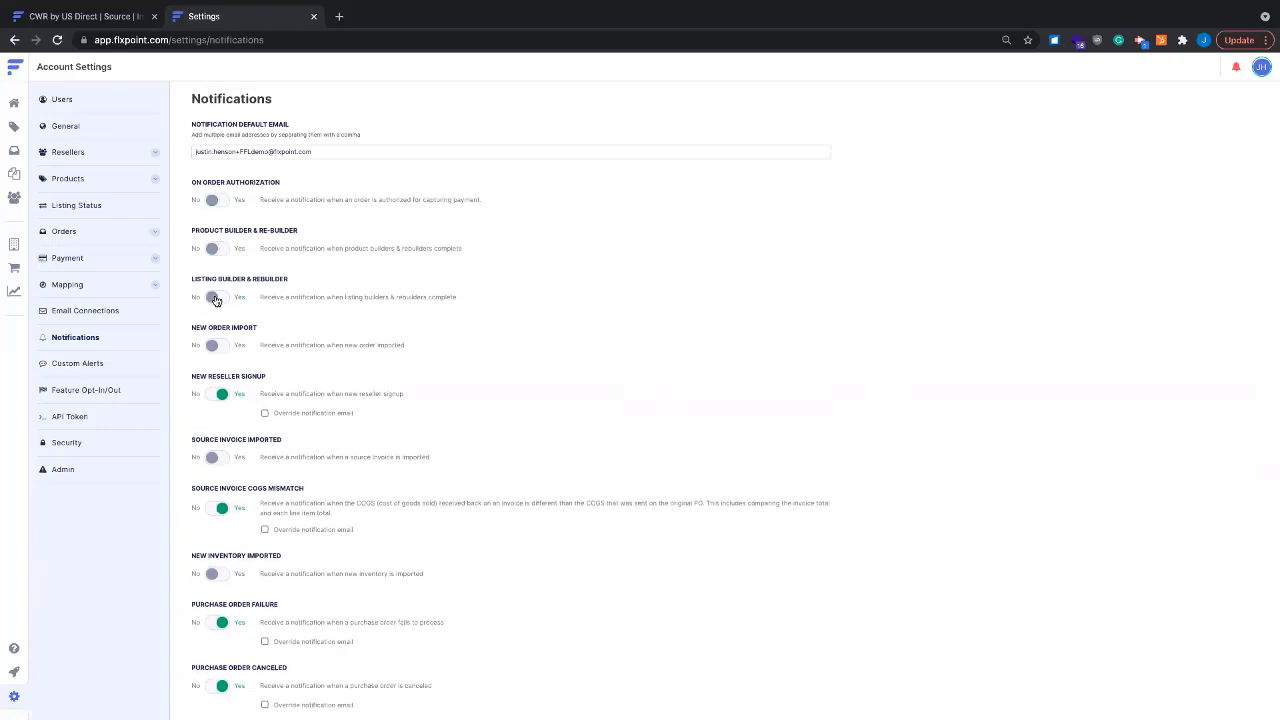
left_click(216, 399)
left_click(220, 497)
left_click(222, 592)
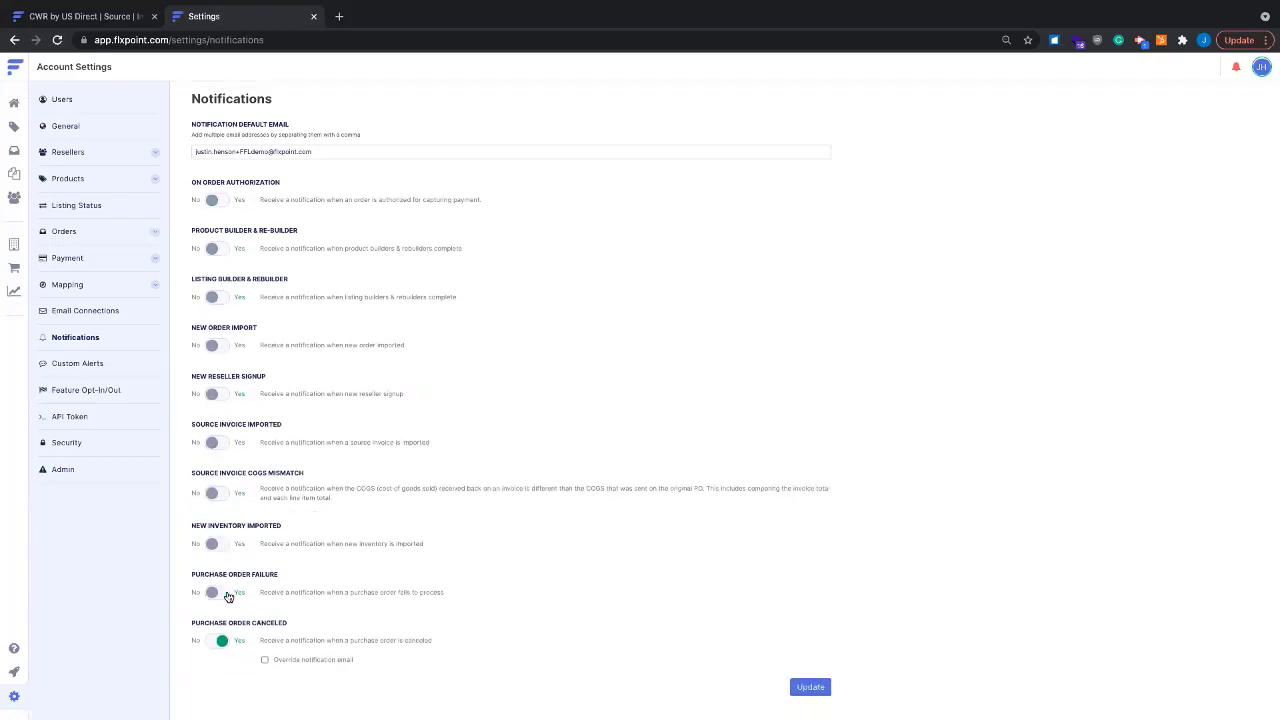
left_click(220, 640)
left_click(824, 677)
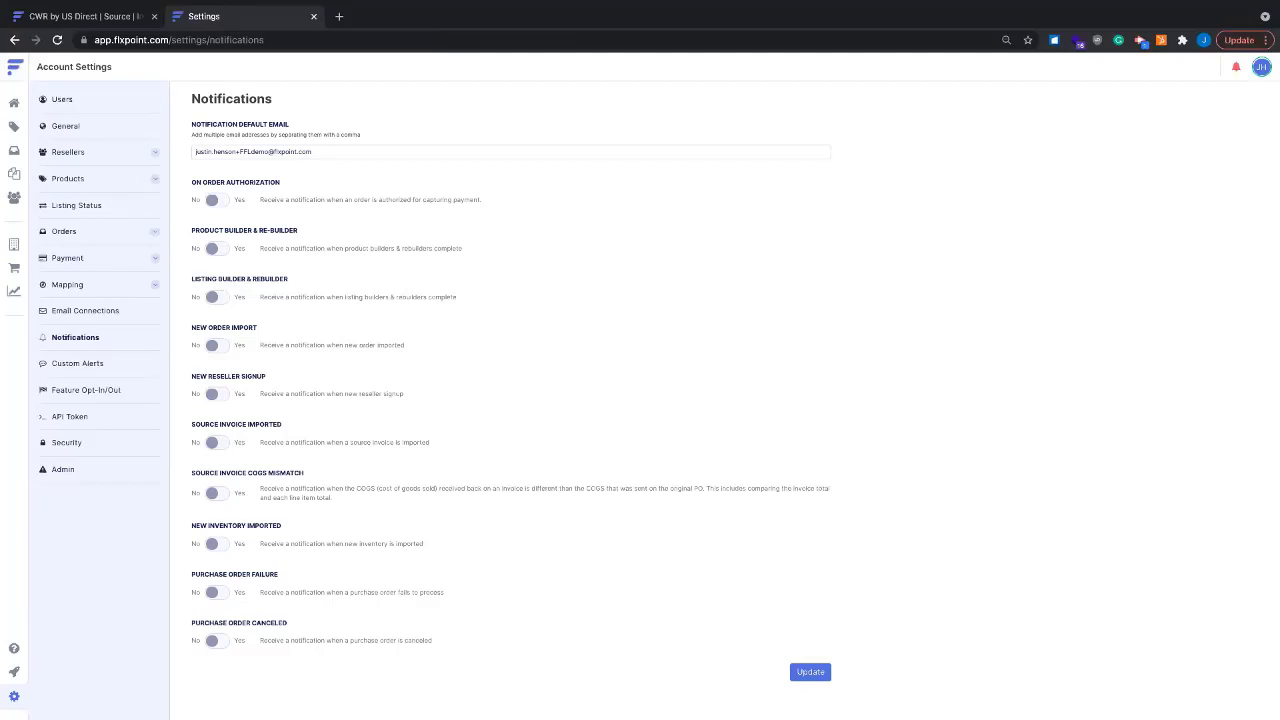
In the channel listings, select the first four variants with LISTED status, view their delete confirmation, and cancel it.
left_click(24, 130)
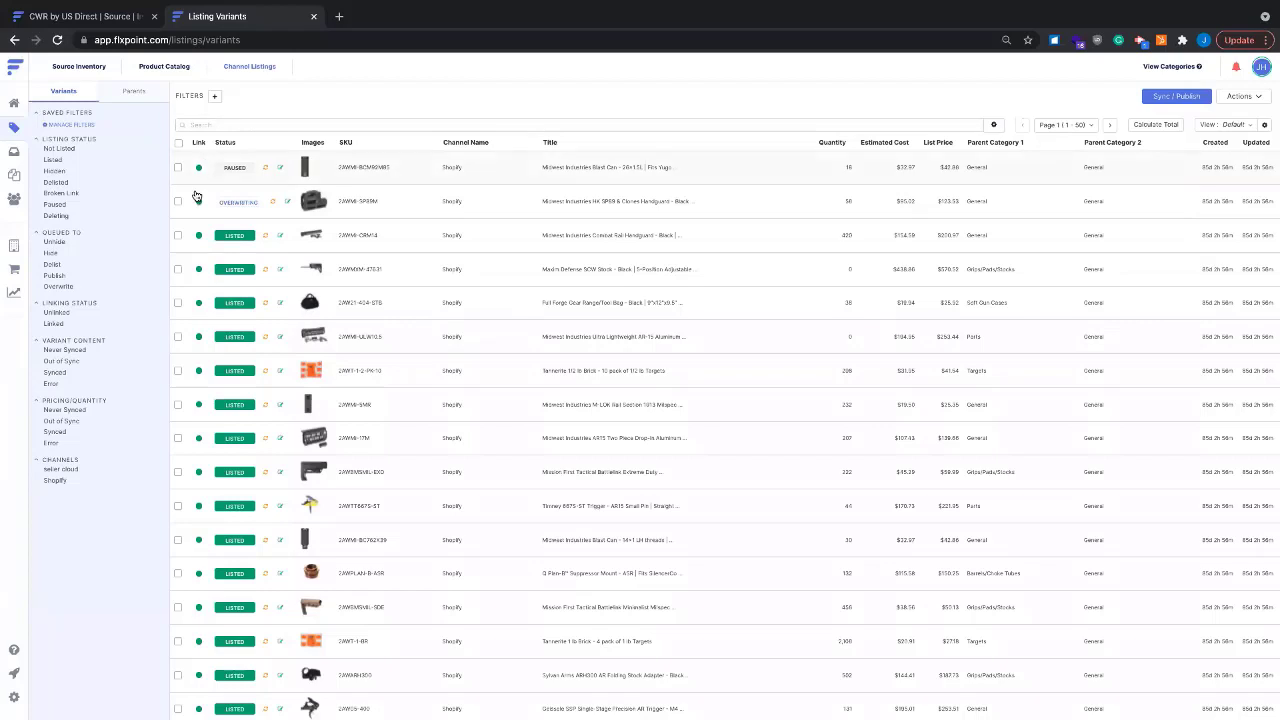
left_click(178, 235)
left_click(178, 269)
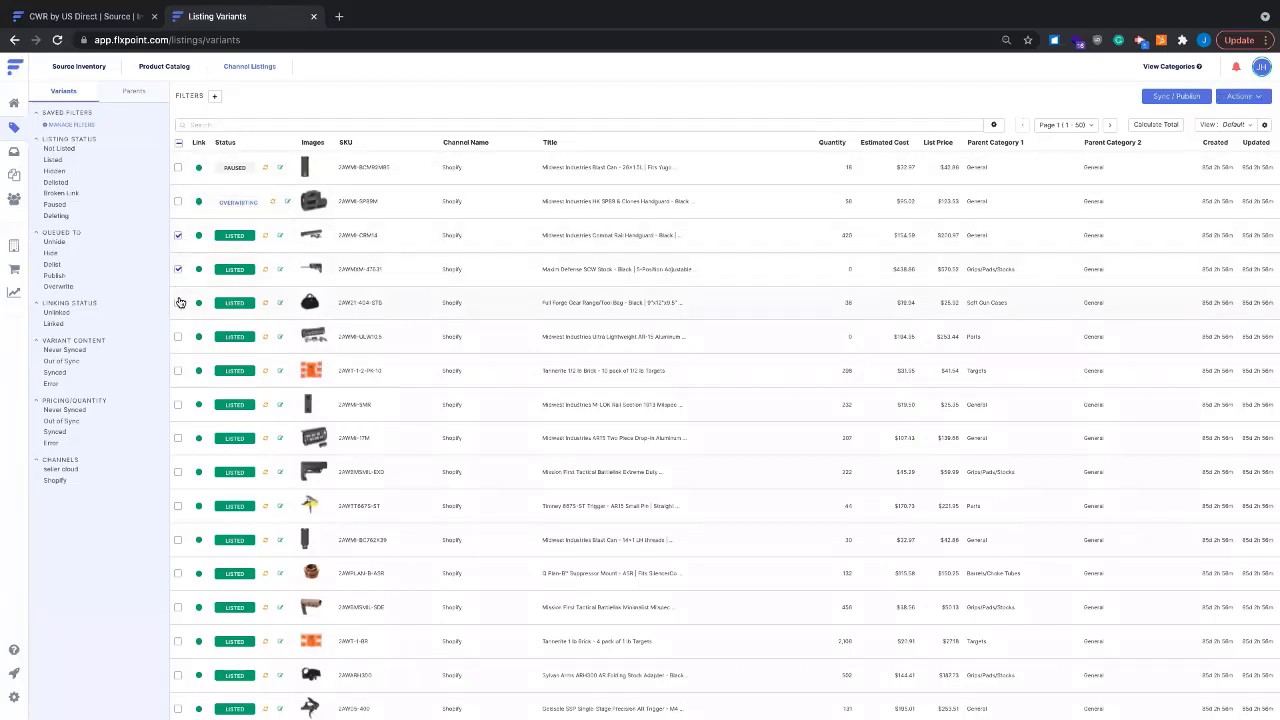
left_click(178, 302)
left_click(178, 337)
left_click(1241, 98)
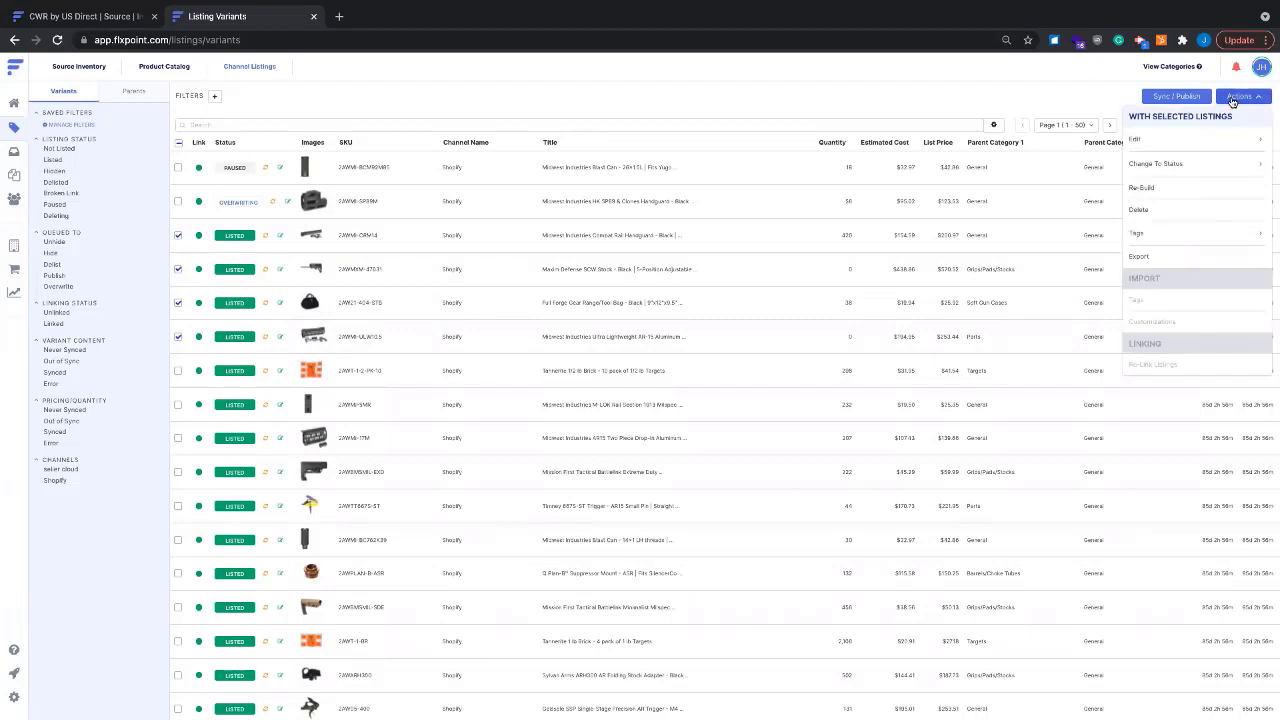
left_click(1179, 217)
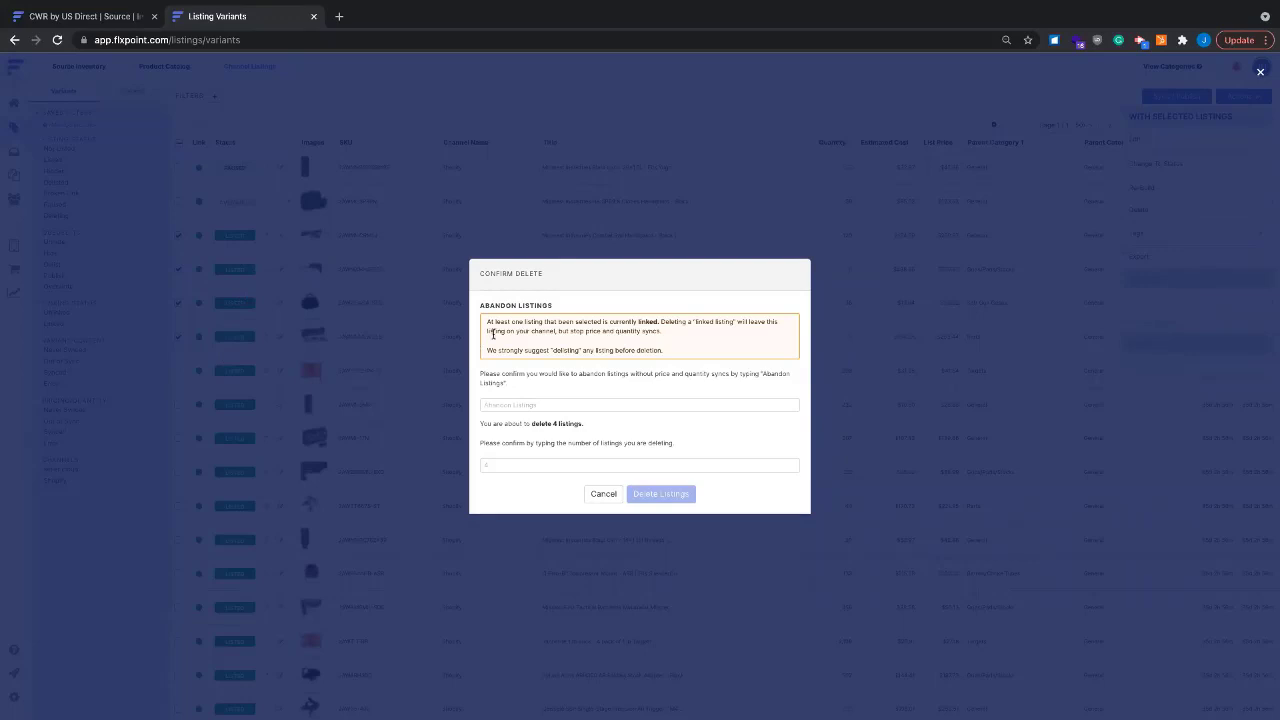
mouse_move(486, 321)
left_mouse_down()
mouse_move(555, 322)
mouse_move(492, 321)
left_mouse_up()
left_click(540, 408)
left_click(500, 465)
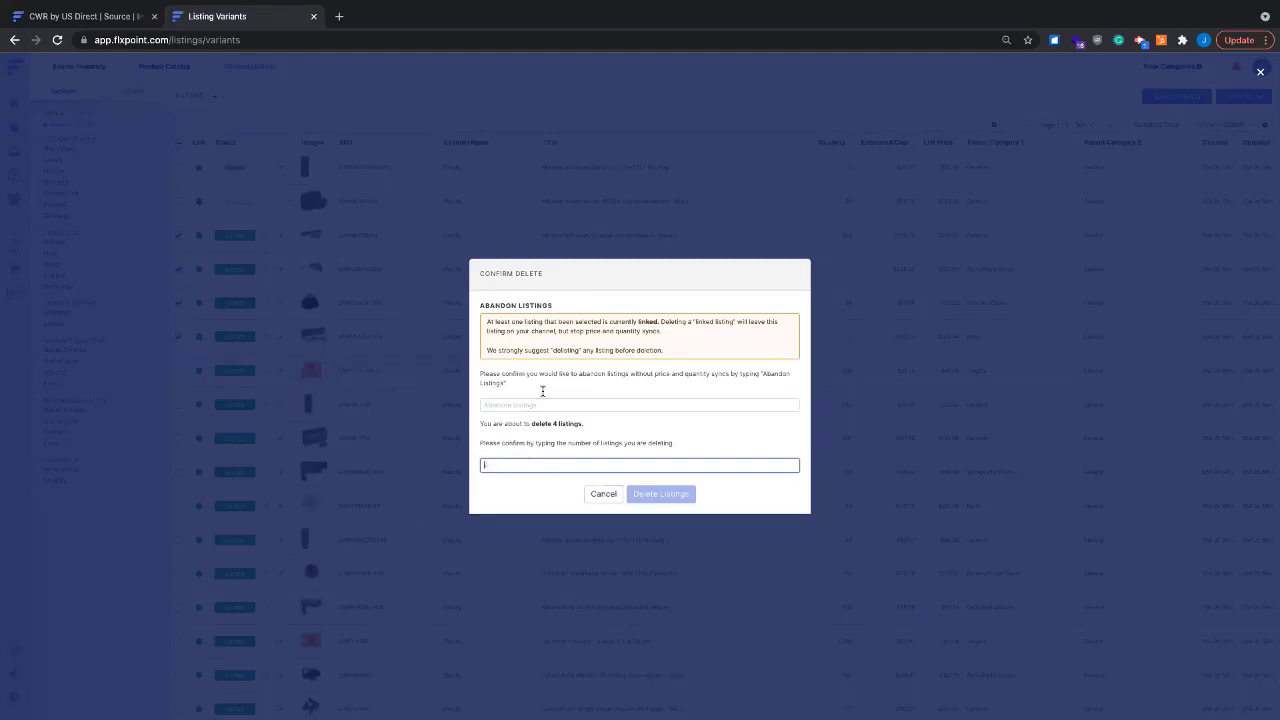
left_click(610, 497)
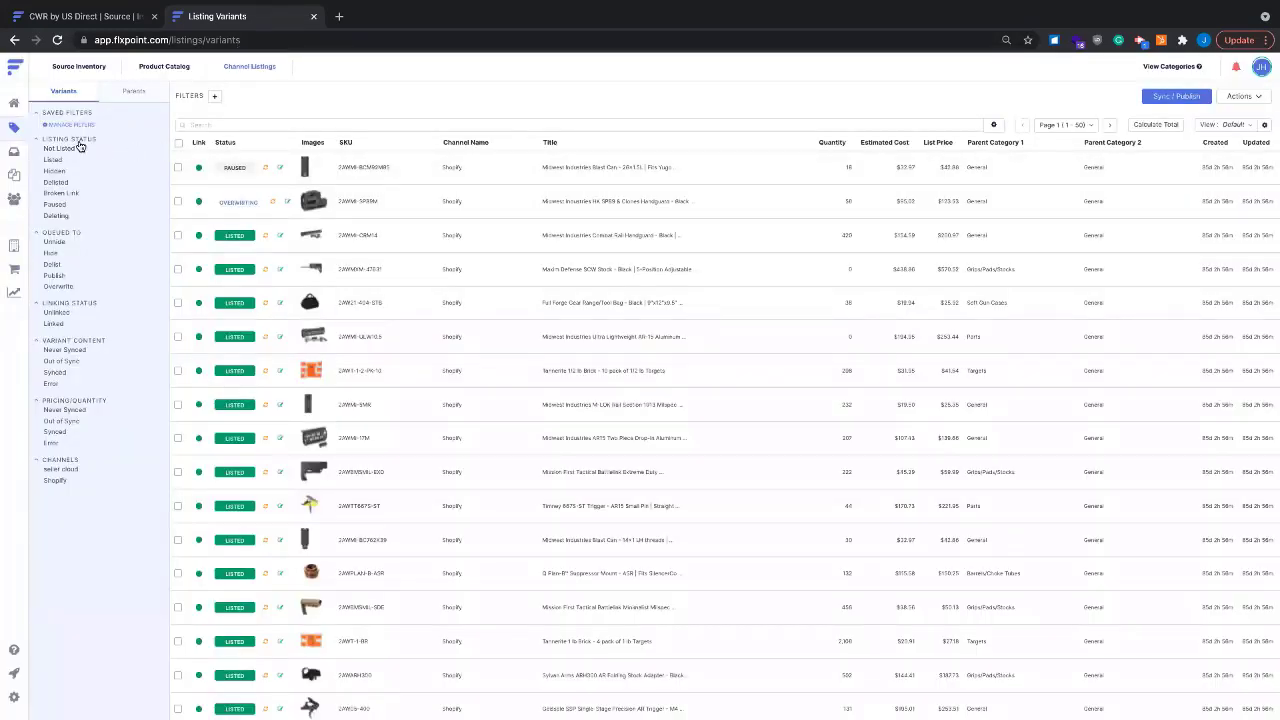
Filter the channel listings to Not Listed and delete the first listing, confirming with the count 1.
left_click(80, 147)
left_click(177, 168)
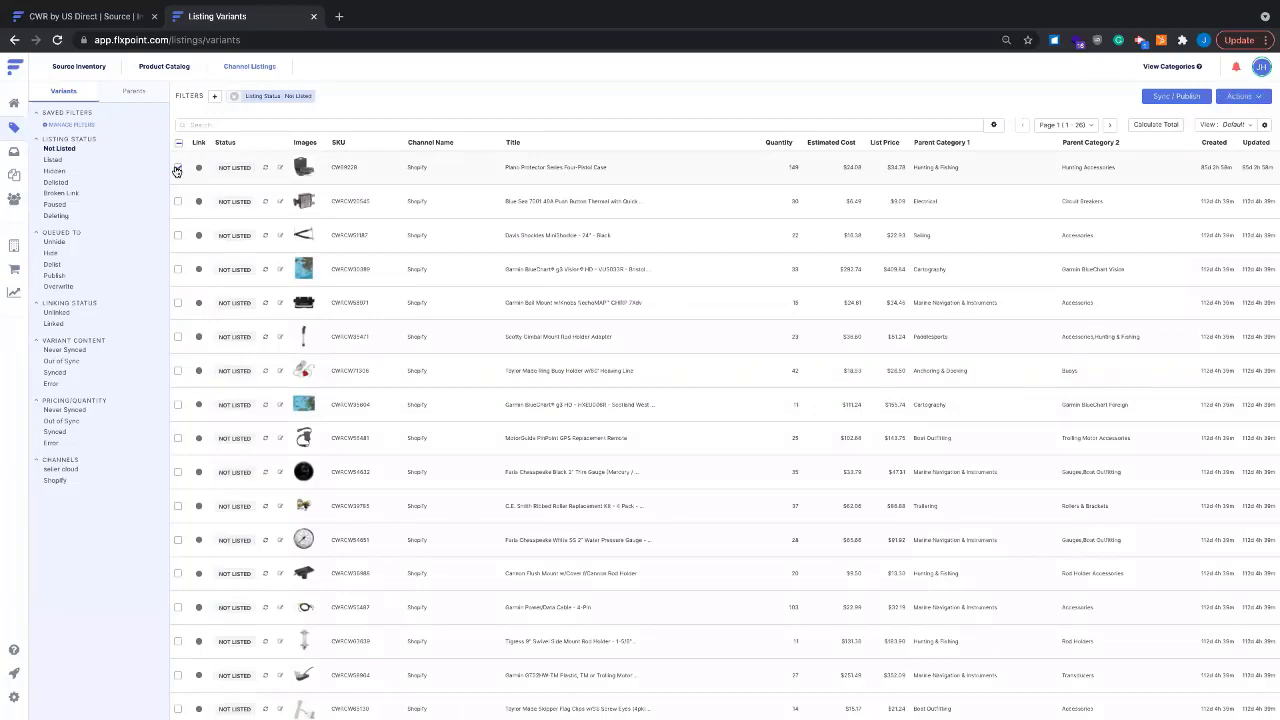
left_click(1232, 98)
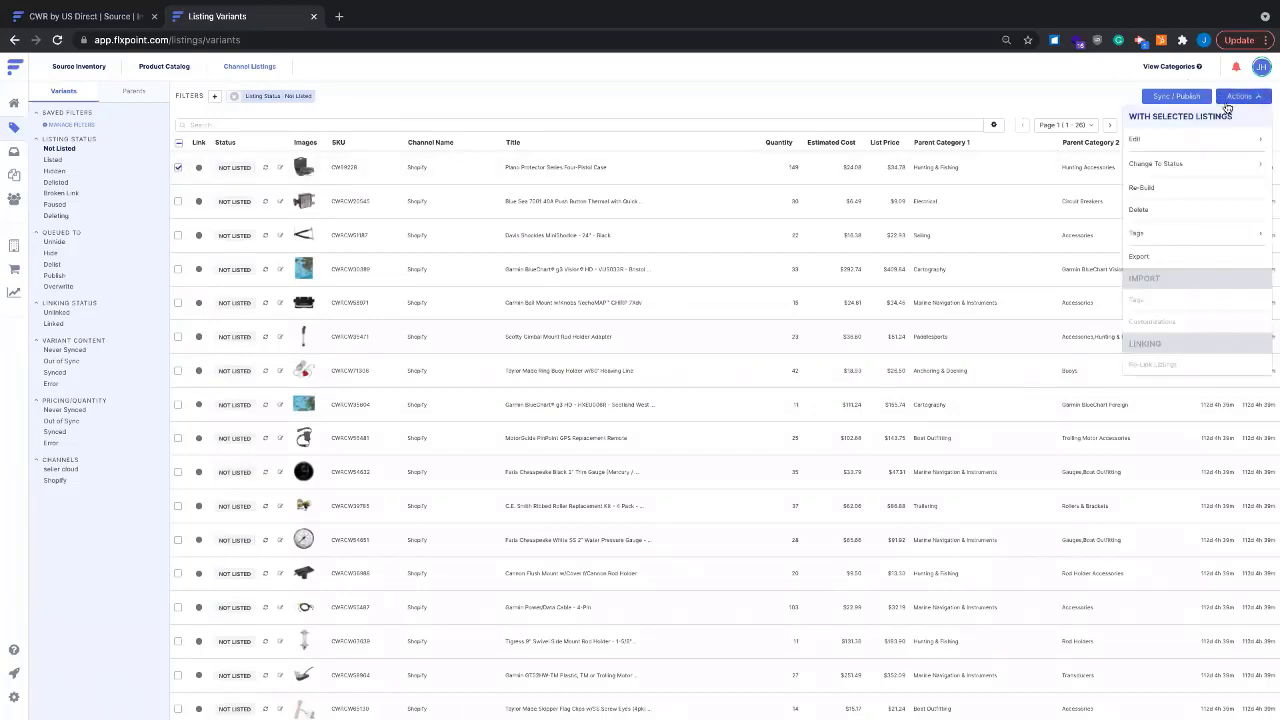
left_click(1170, 209)
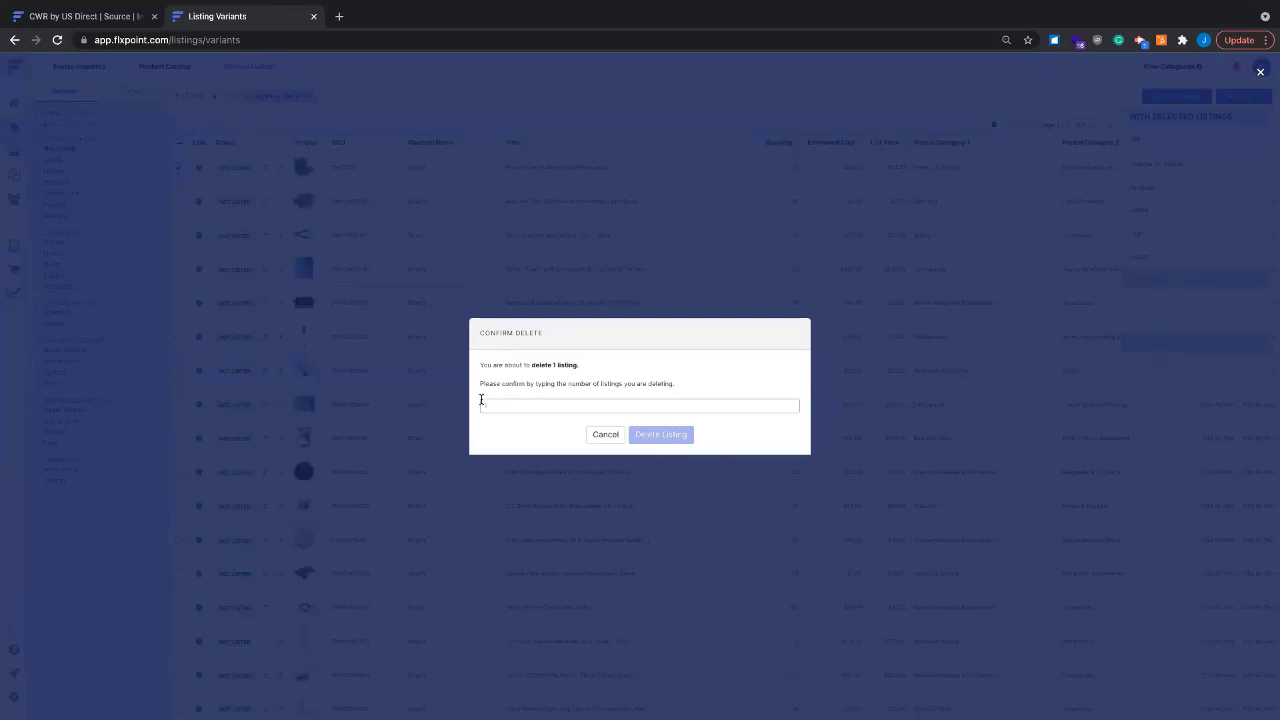
left_click(502, 402)
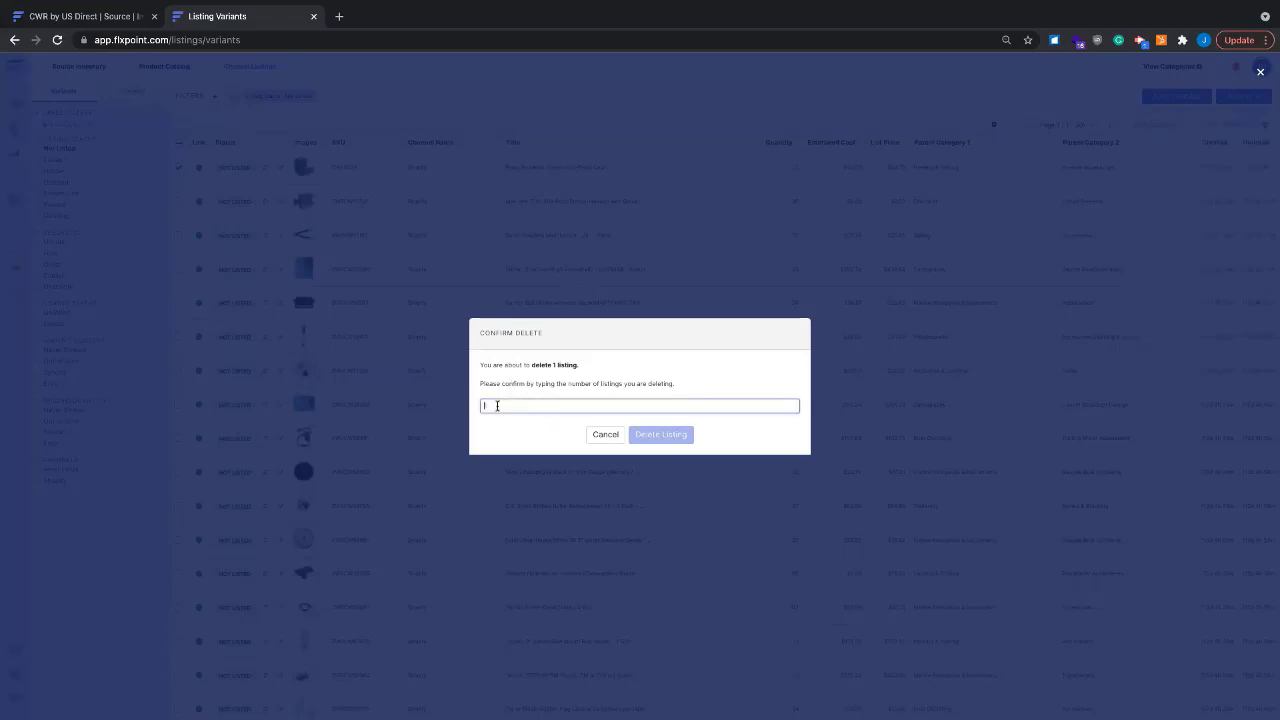
type("1")
left_click(661, 434)
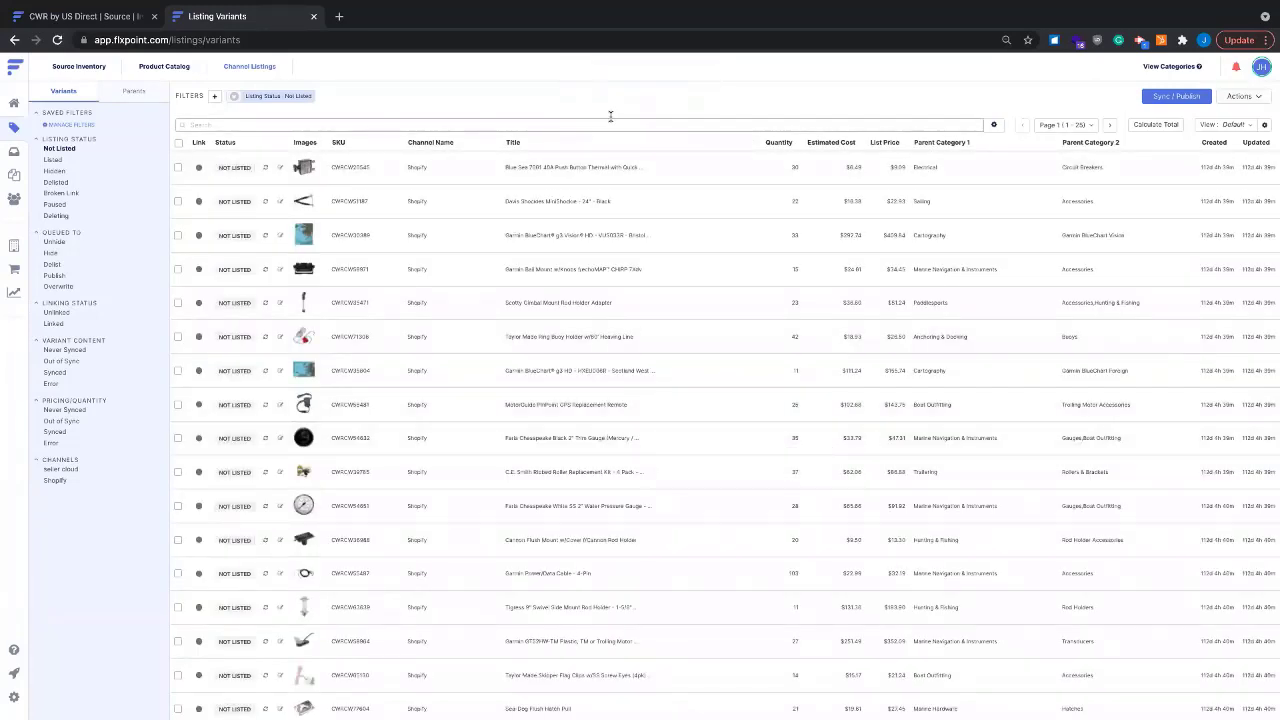
Delete all remaining Not Listed listings, confirming with the count 25, and clear the listing status filter.
left_click(179, 146)
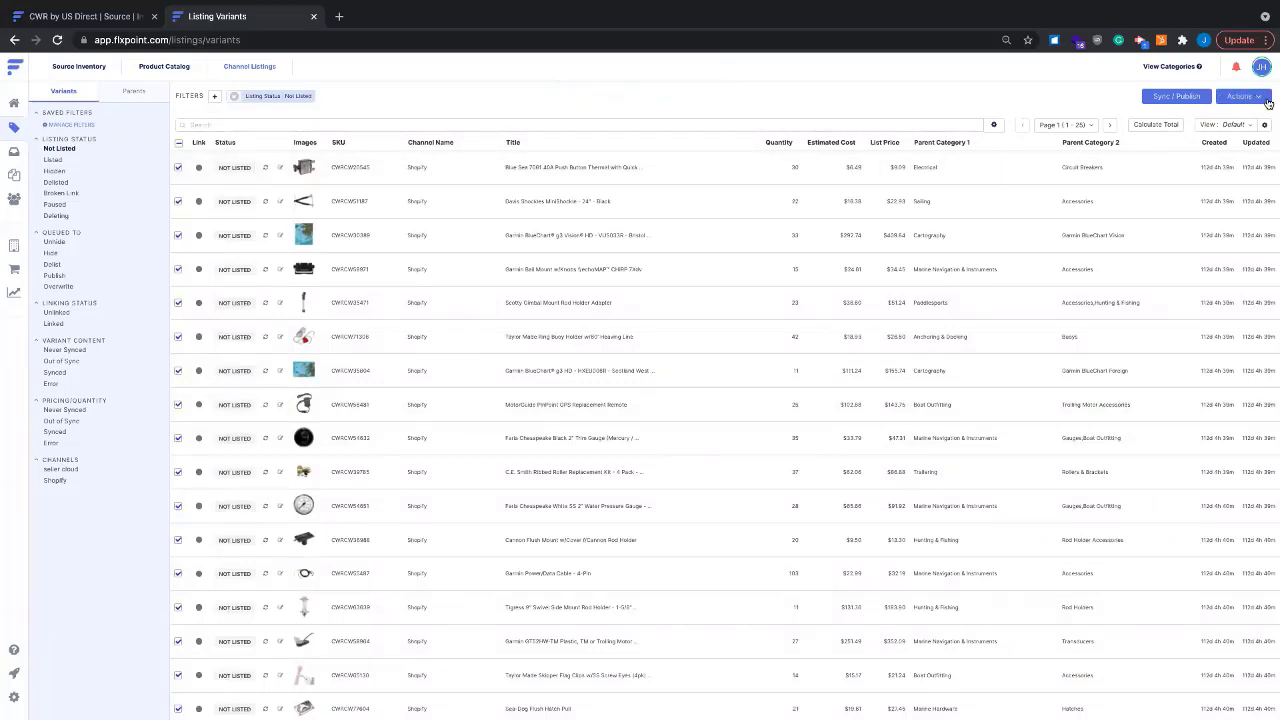
left_click(1255, 97)
left_click(1156, 212)
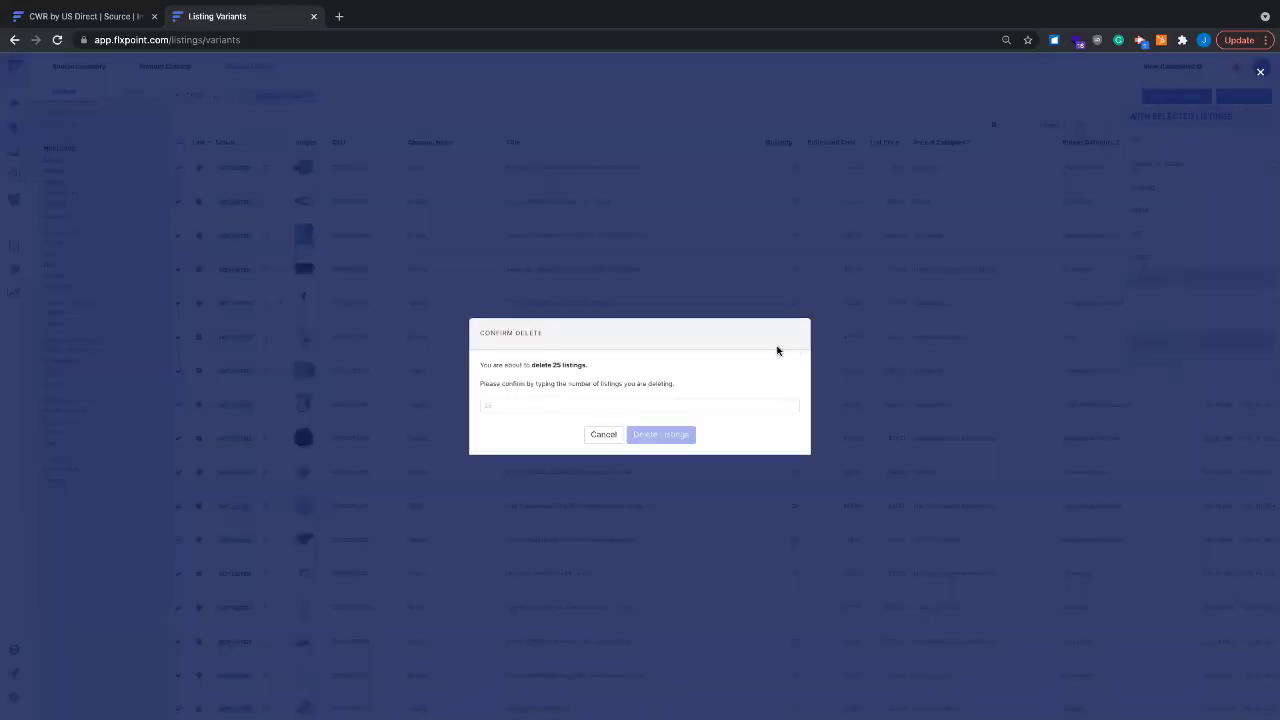
left_click(526, 404)
type("25")
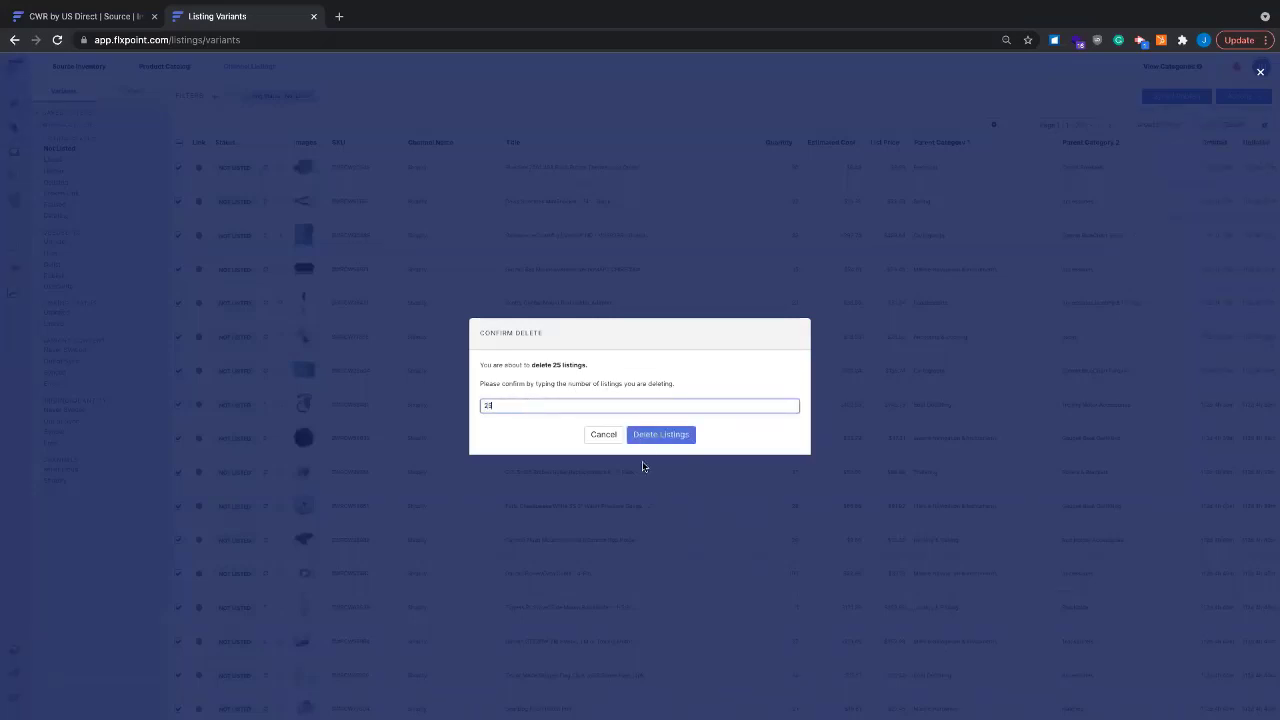
left_click(649, 432)
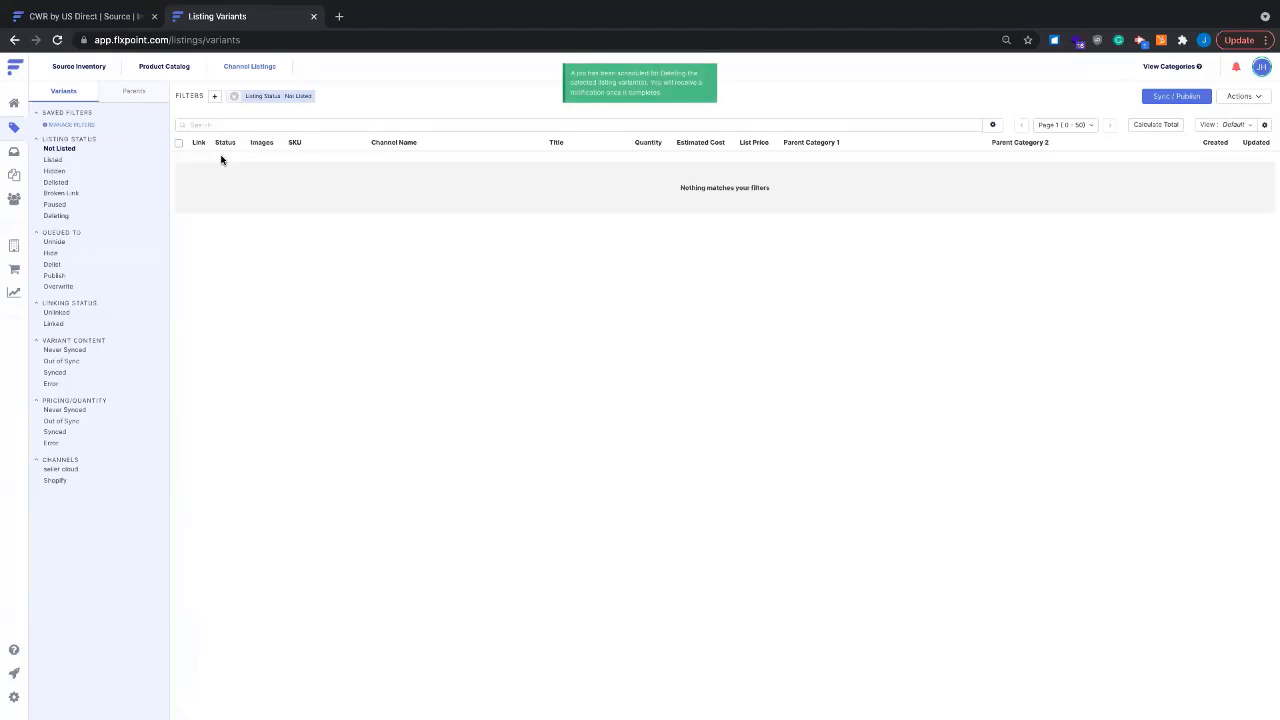
left_click(235, 96)
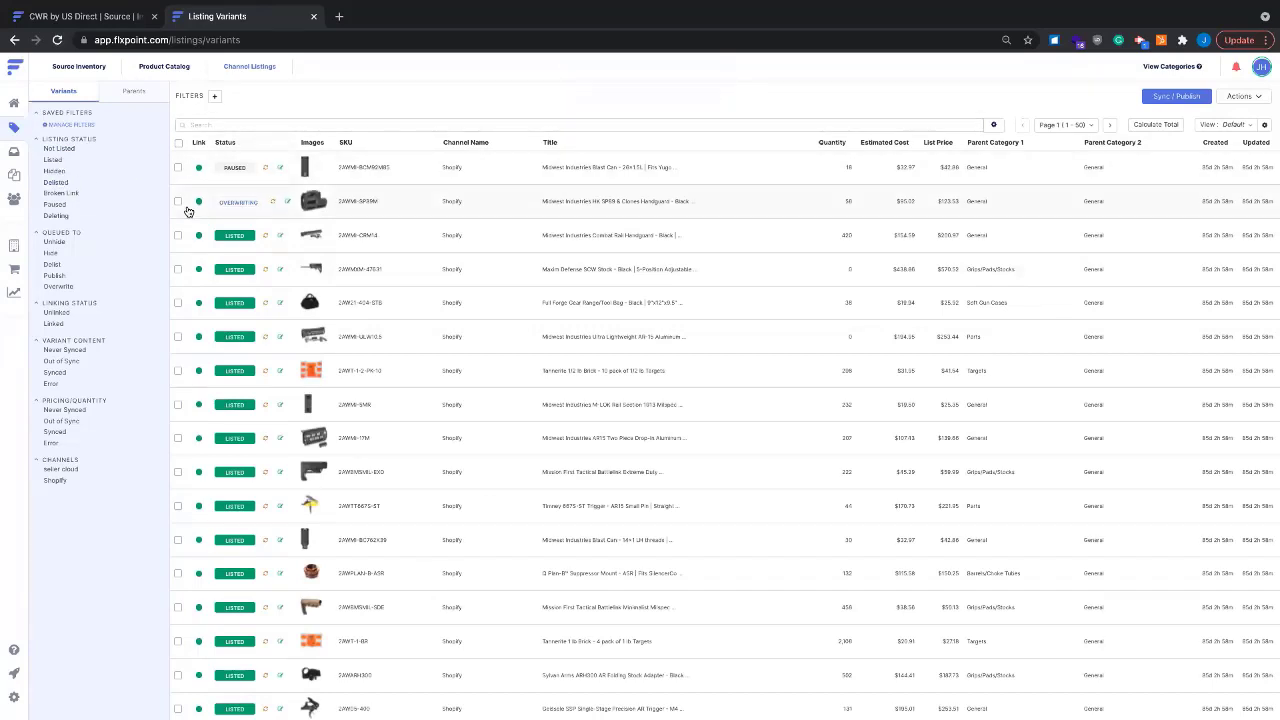
View the delete confirmation for the first product variant in the product catalog, cancel it, and return to the channel listings.
left_click(168, 67)
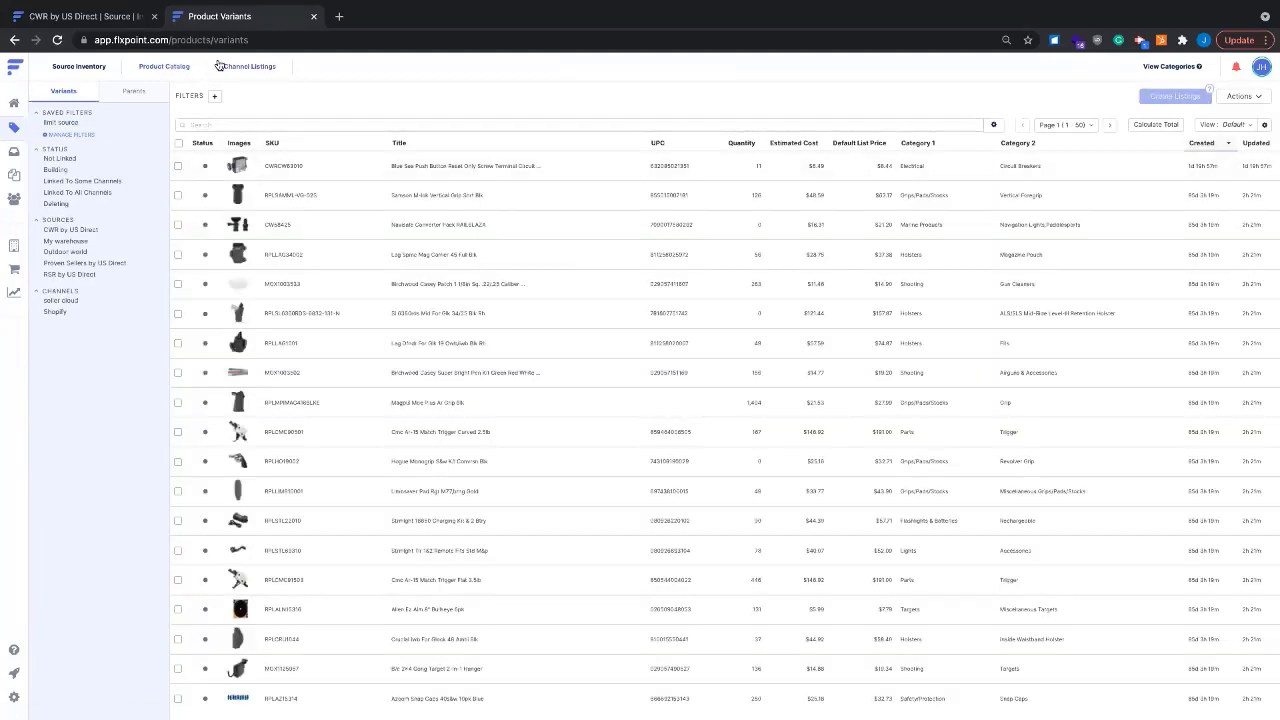
left_click(179, 166)
left_click(1245, 97)
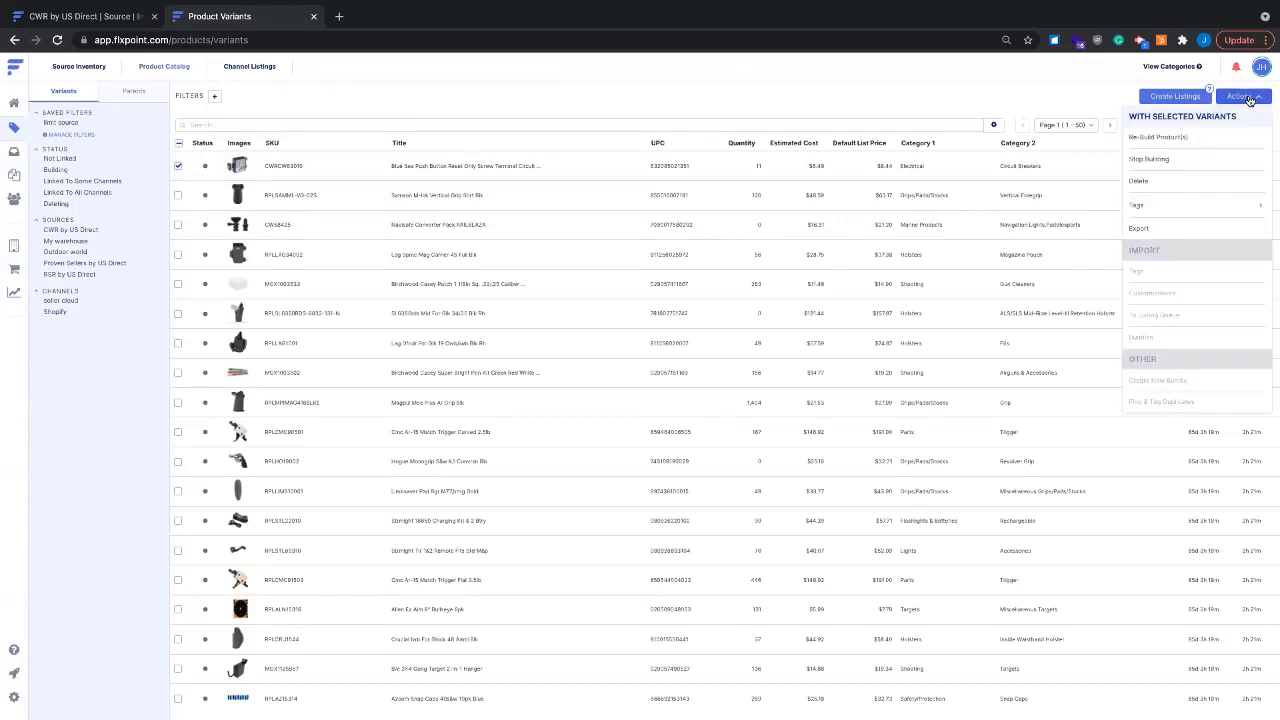
left_click(1156, 184)
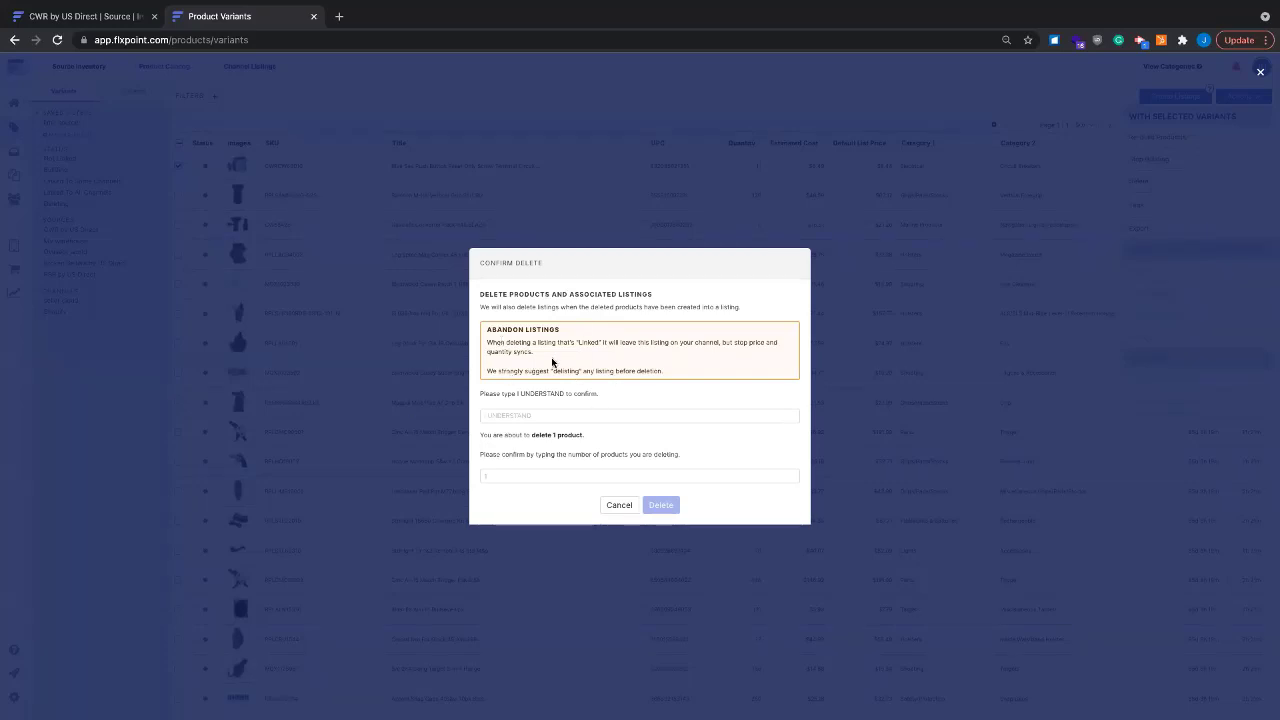
left_click(528, 417)
right_click(614, 510)
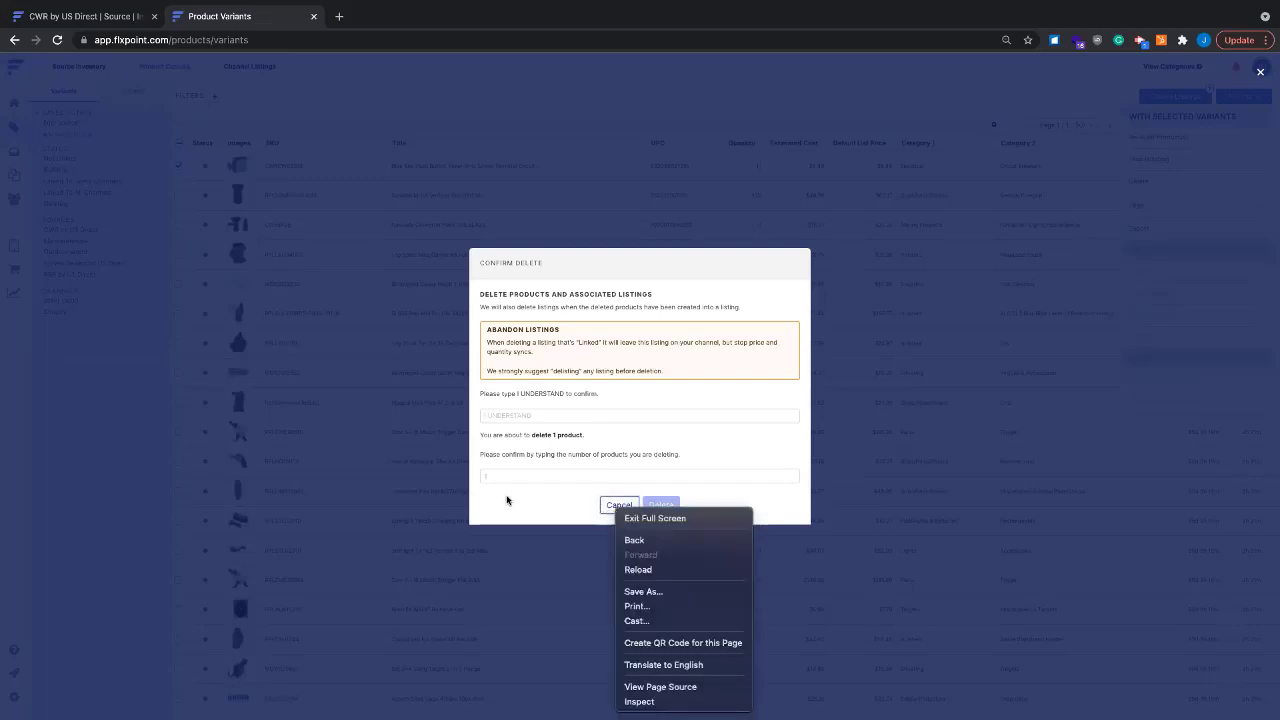
left_click(452, 502)
left_click(414, 391)
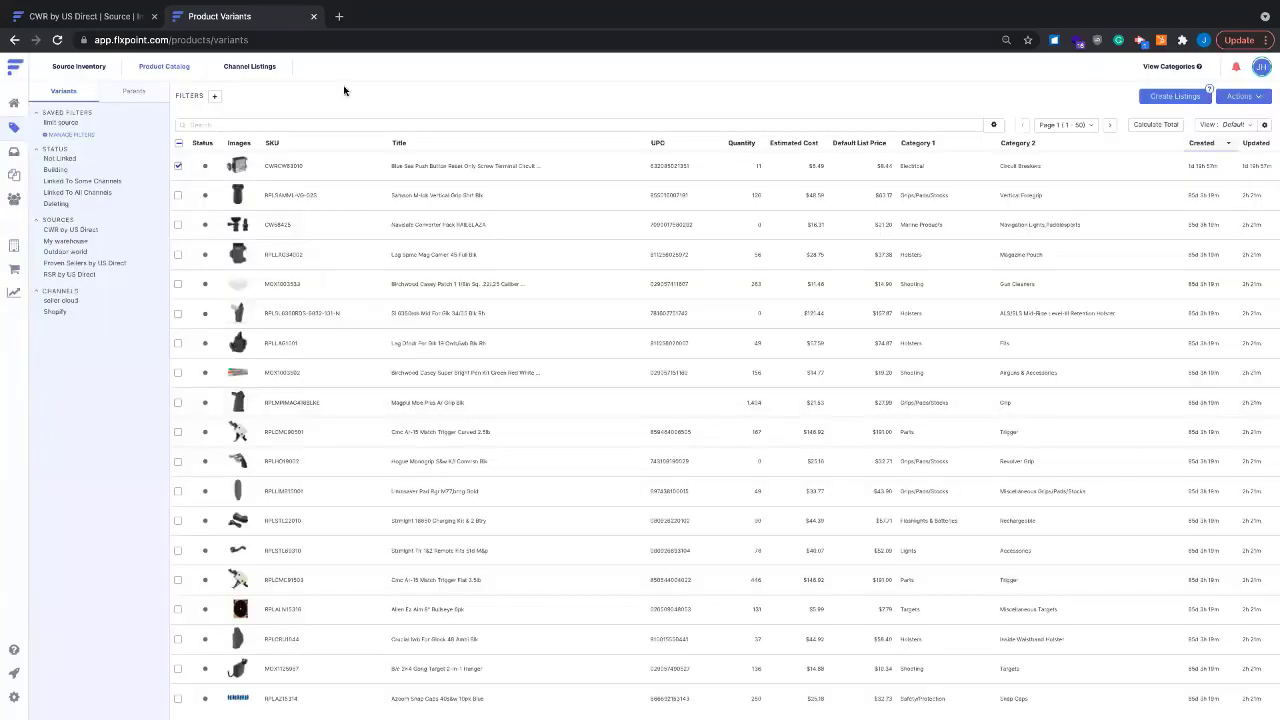
left_click(263, 67)
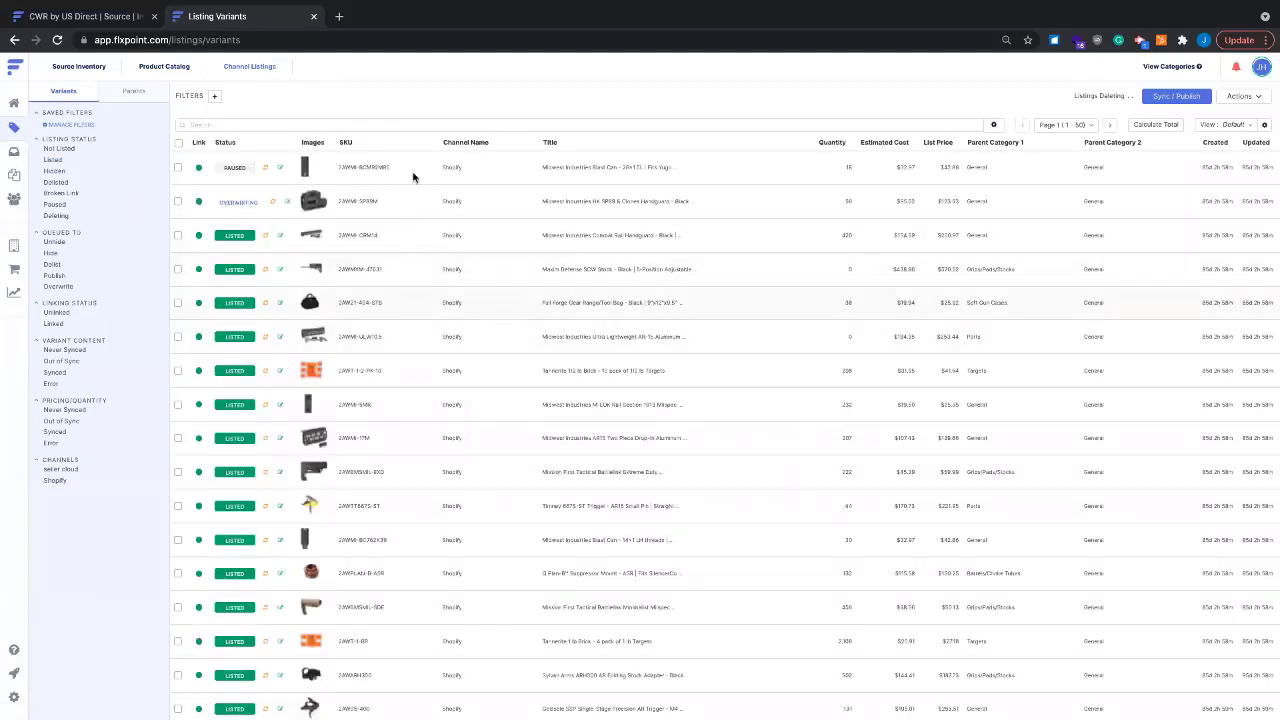
Review the product catalog's variant list against the channel listings' variant list.
left_click(164, 71)
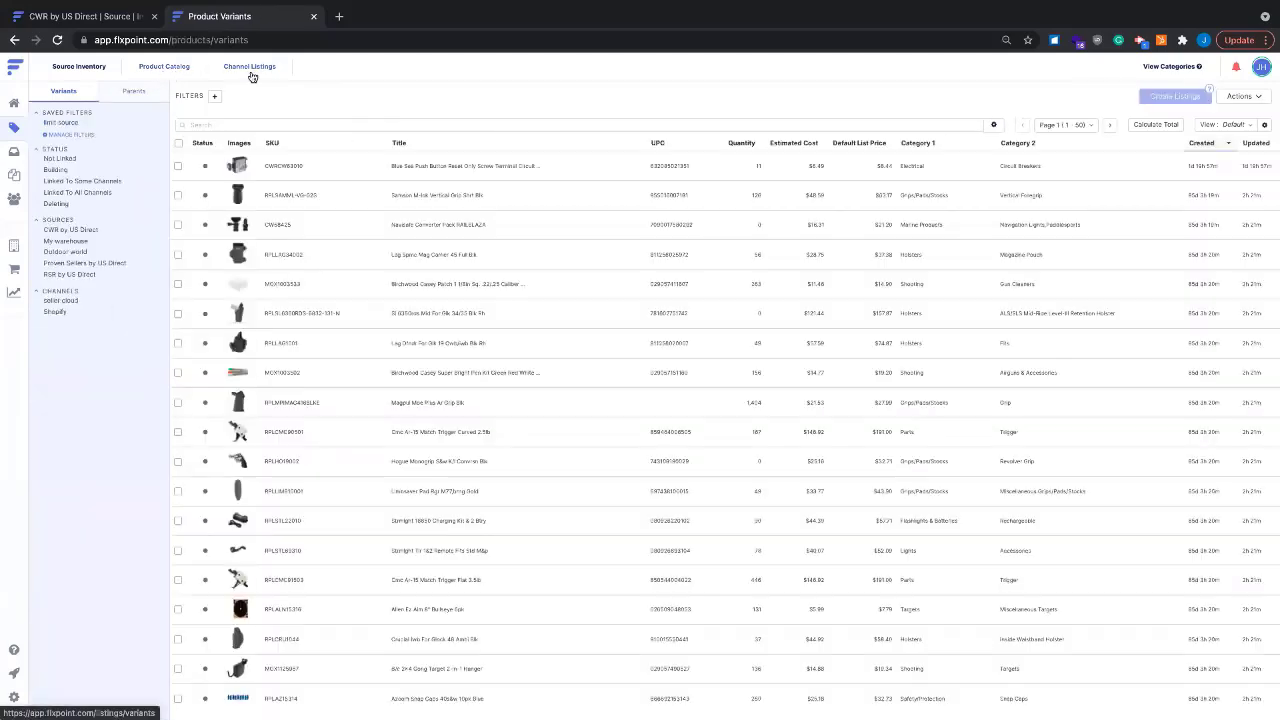
left_click(251, 70)
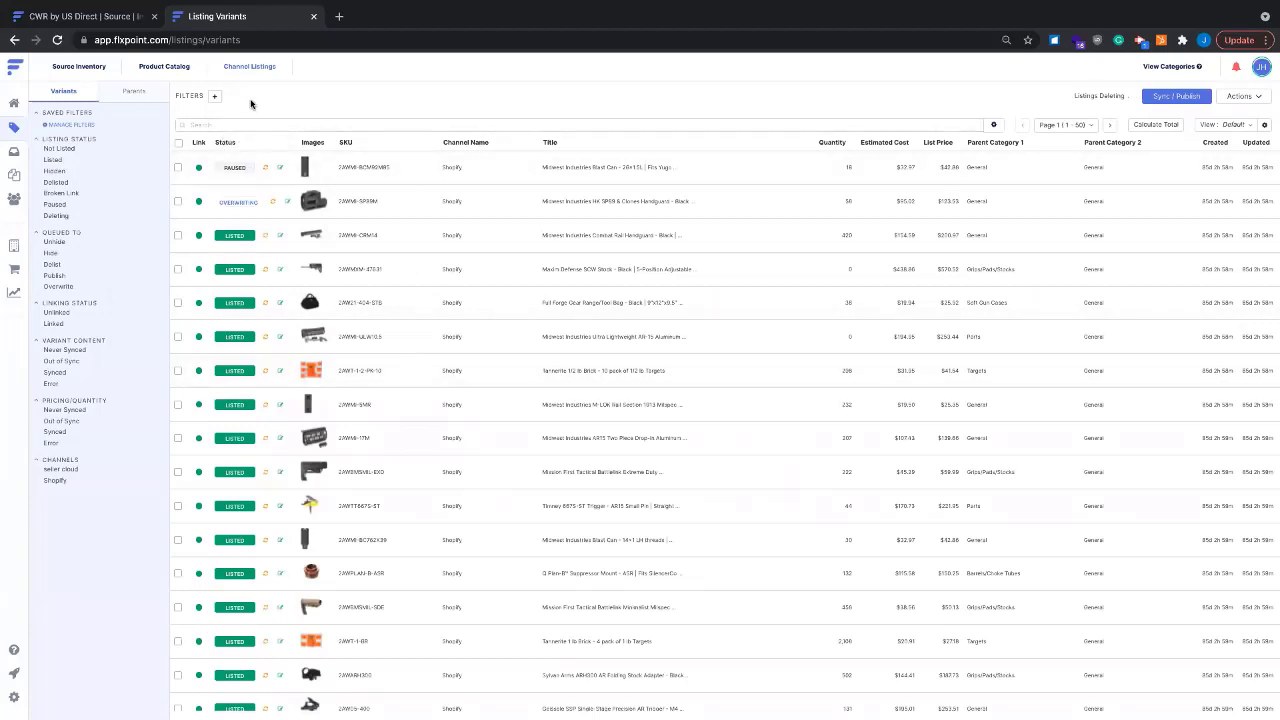
left_click(166, 66)
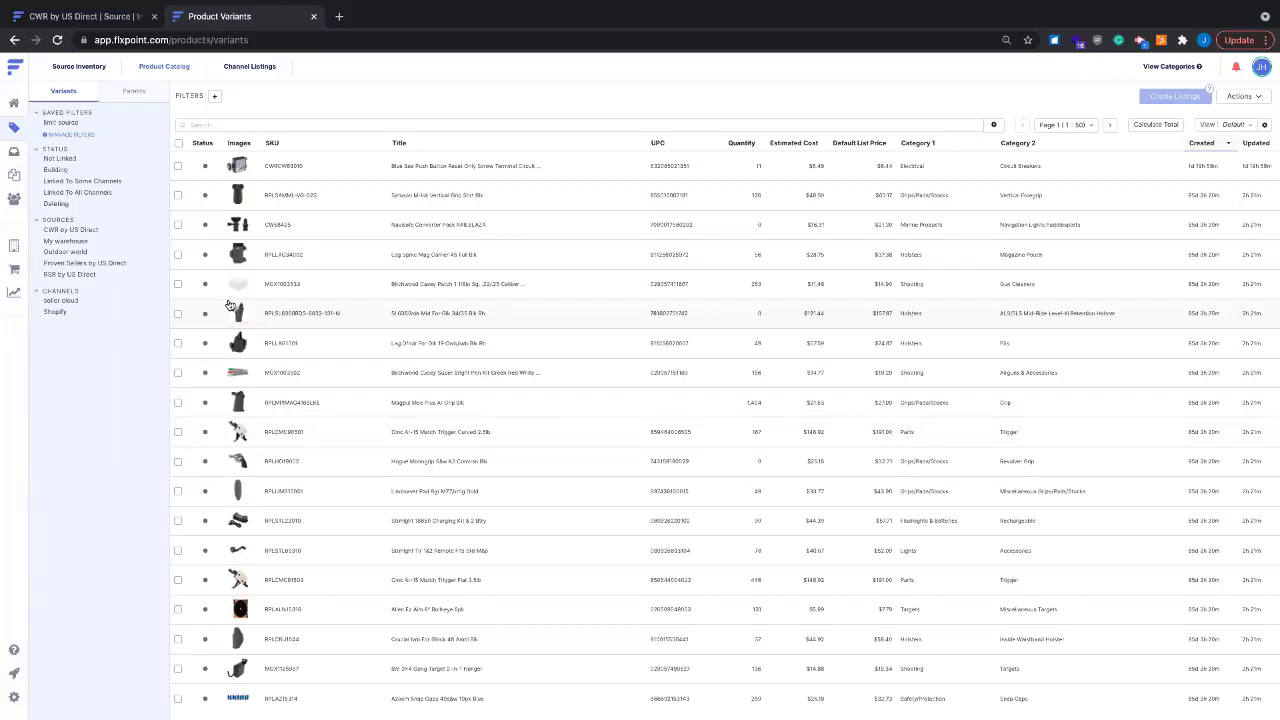
left_click(249, 66)
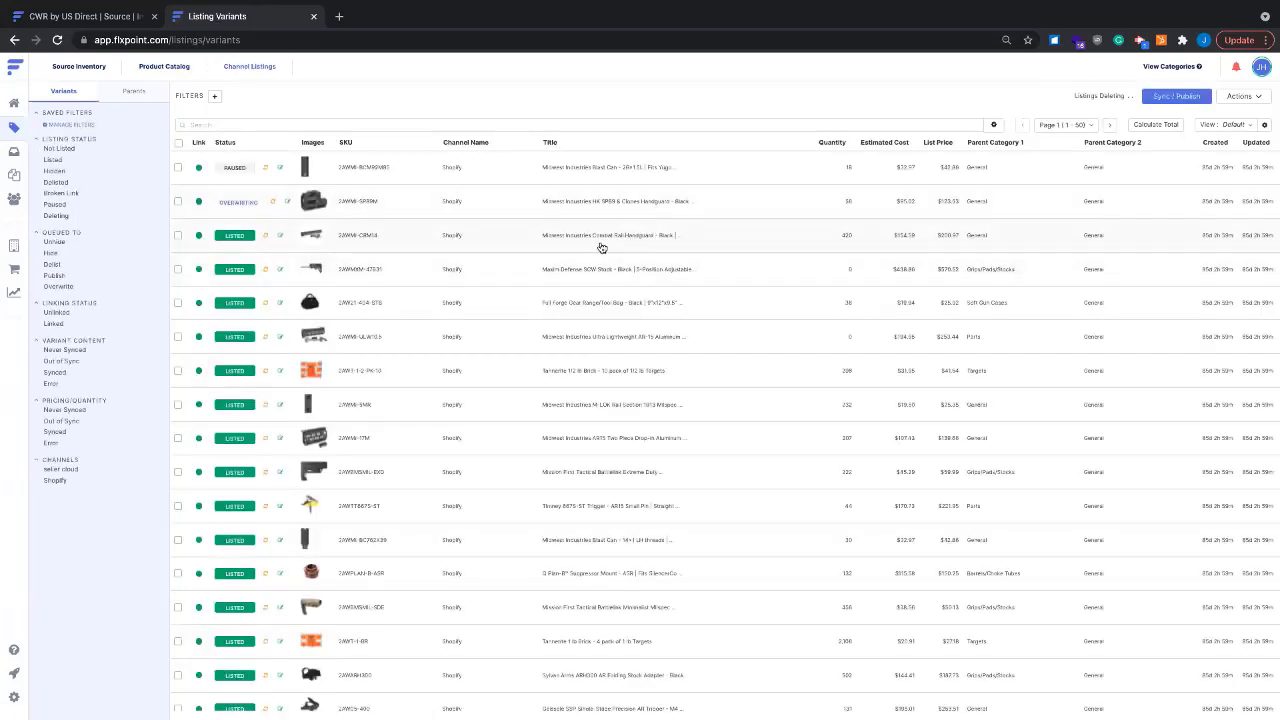
In the Midwest Industries Combat Rail Handguard listing, examine the estimated profit with fees, shipping cost and dropship fee, and return to the listings.
left_click(602, 246)
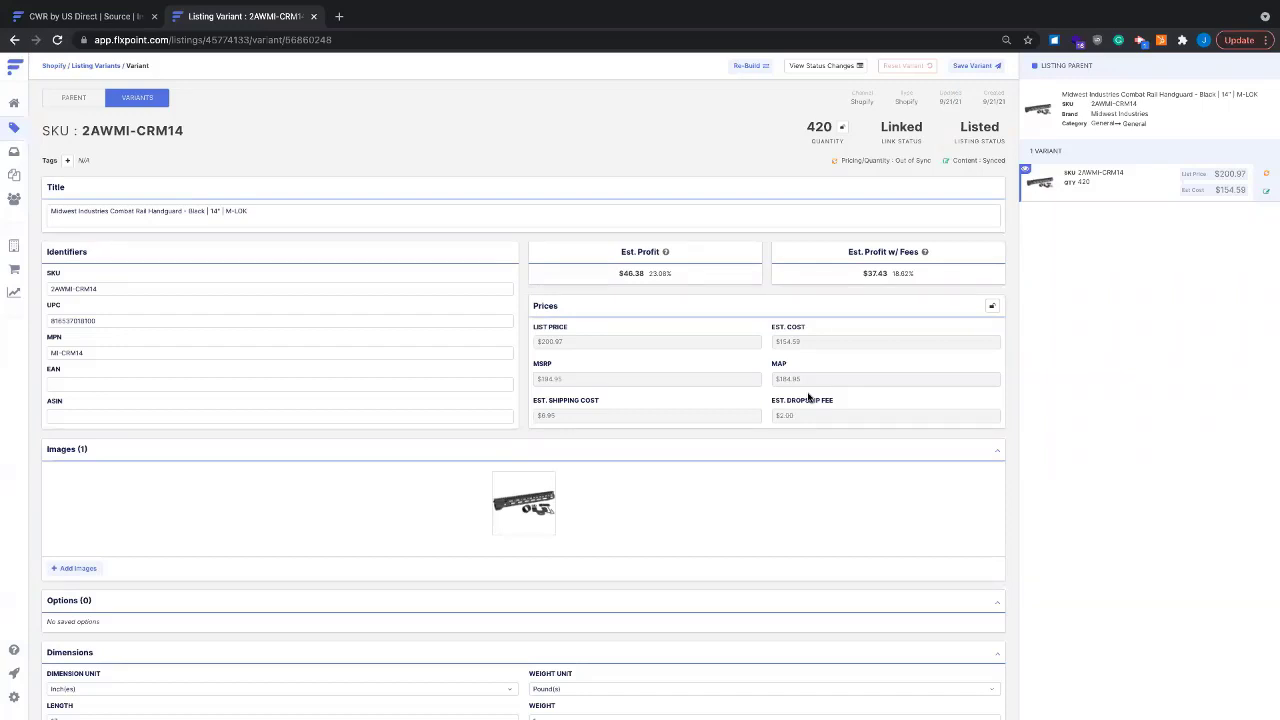
mouse_move(925, 252)
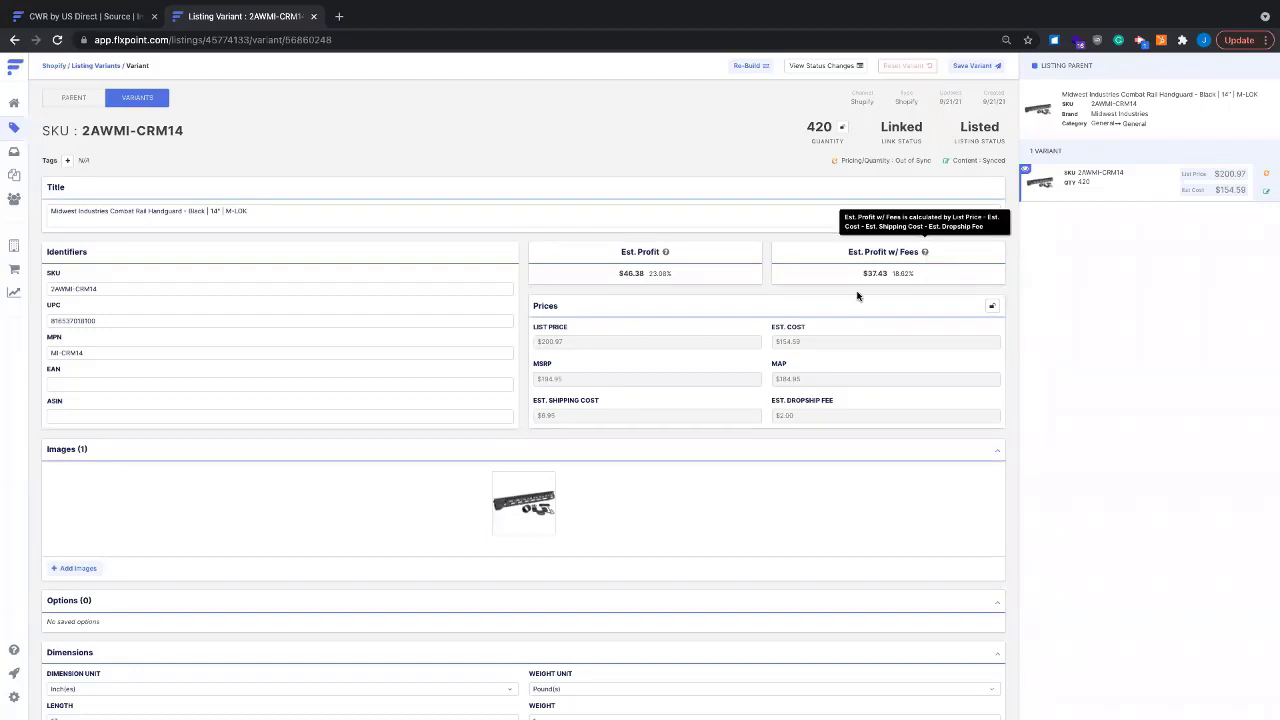
left_click_drag(797, 422, 688, 415)
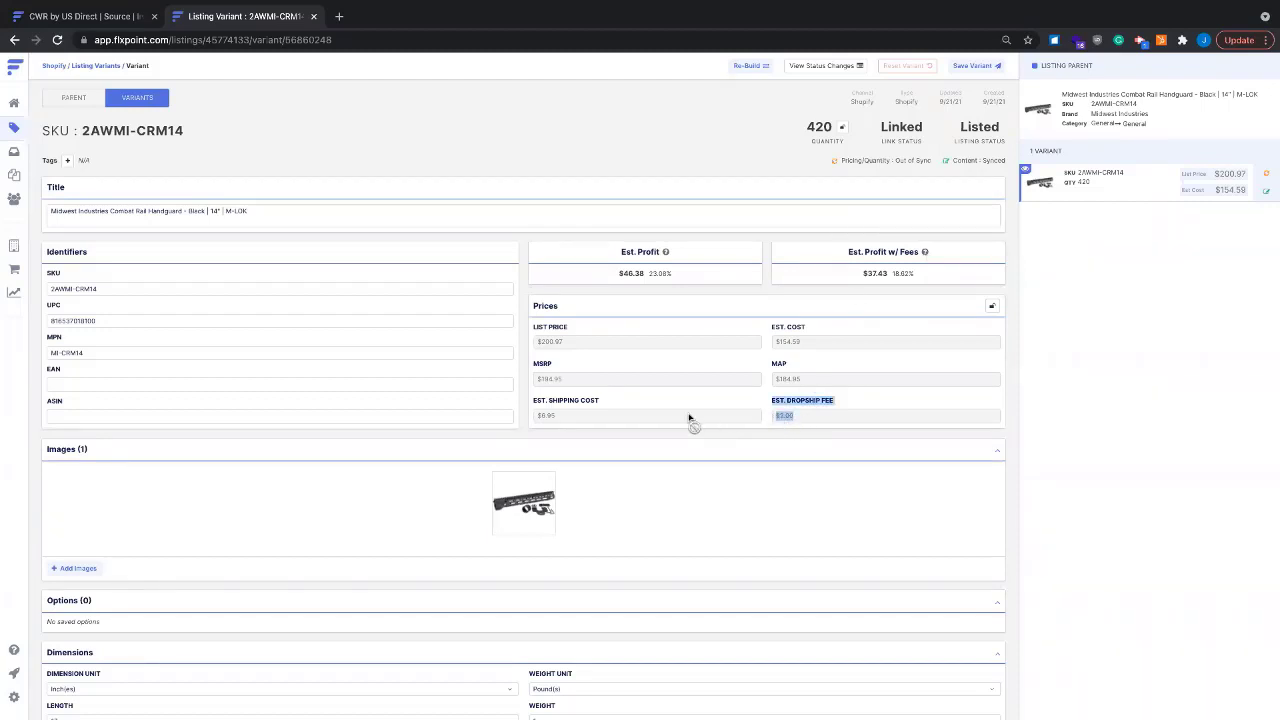
left_click(812, 417)
left_click_drag(830, 402, 801, 402)
left_click_drag(603, 410, 557, 401)
left_click(642, 393)
left_click(14, 129)
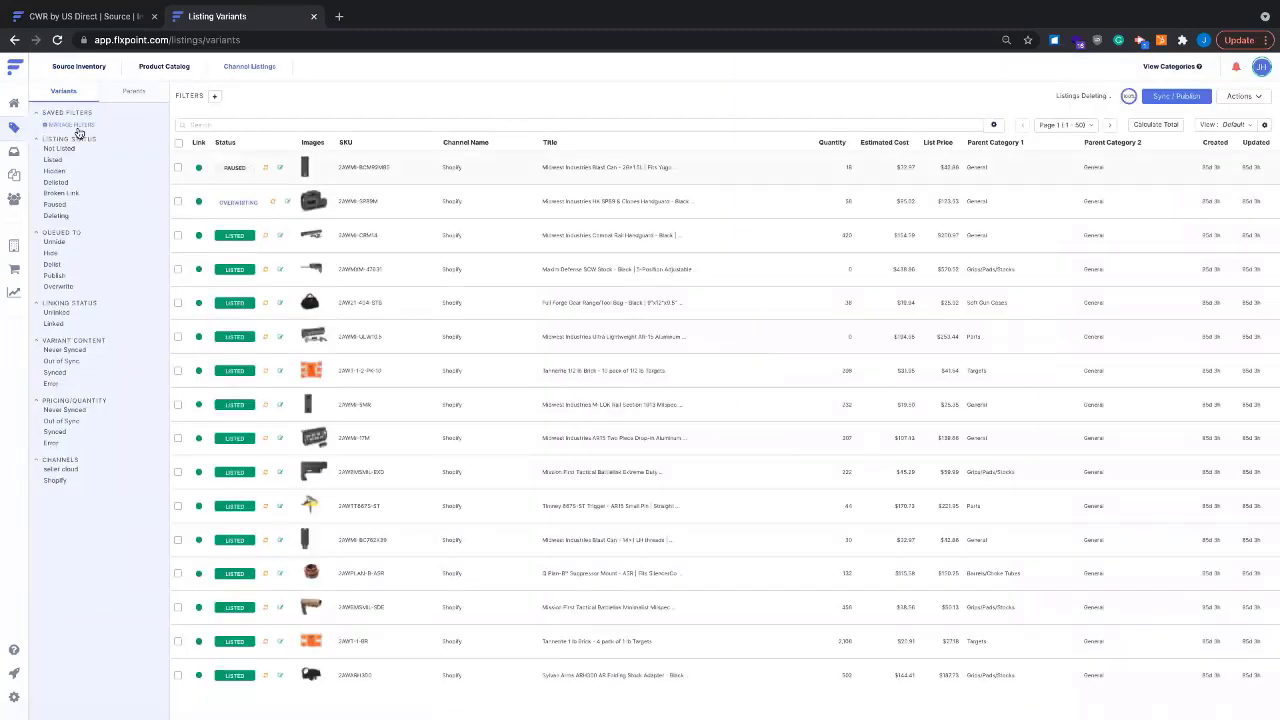
Delete the fourth and fifth product variants in the product catalog, confirming with I UNDERSTAND and the count 2.
left_click(164, 67)
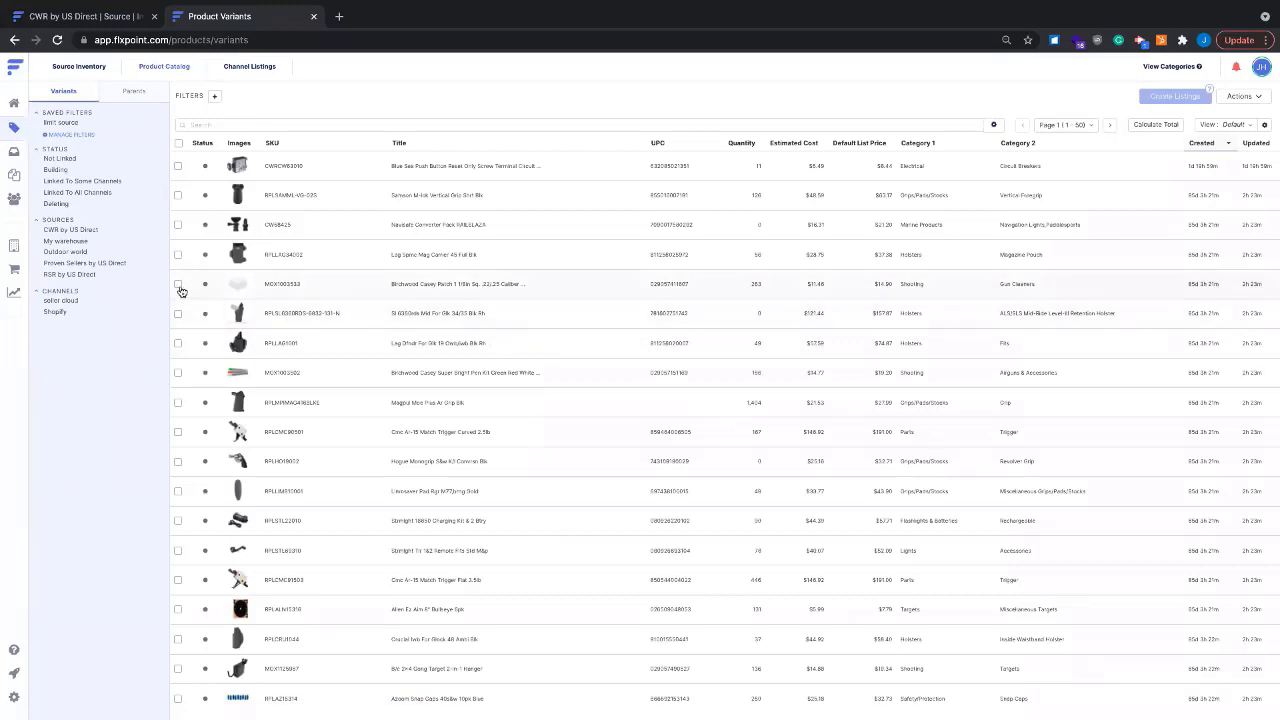
left_click(178, 286)
left_click(178, 256)
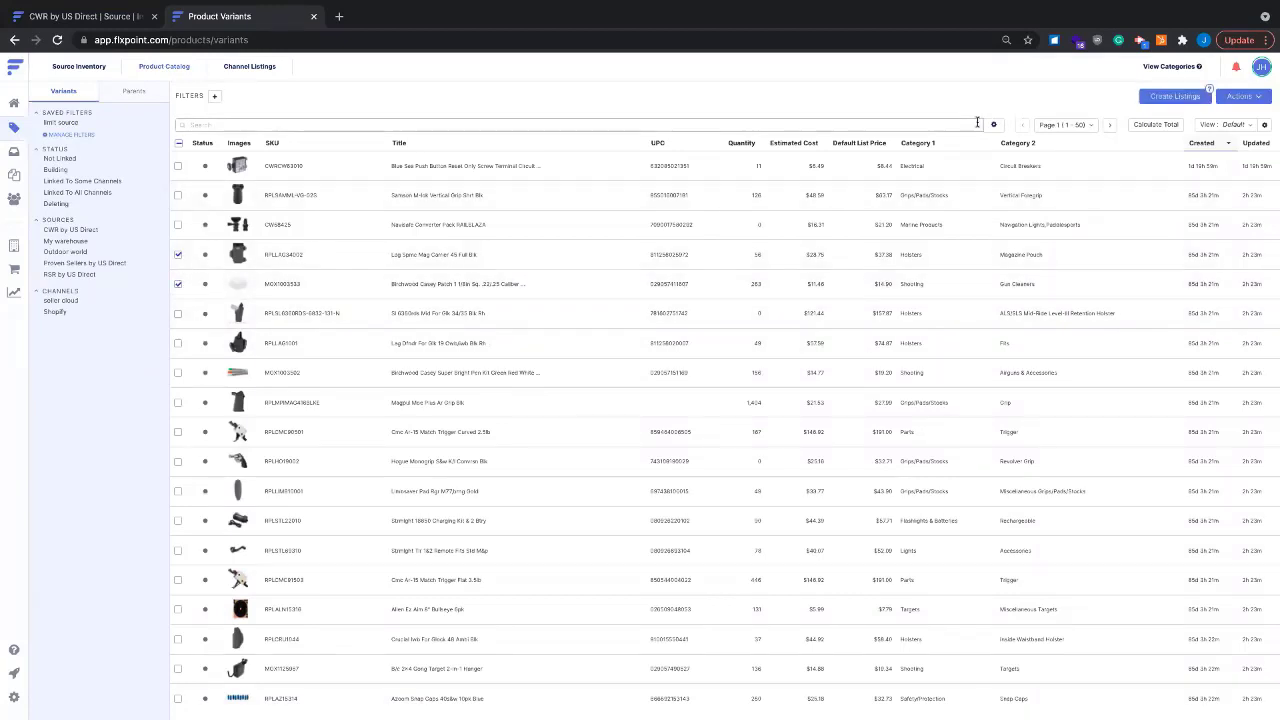
left_click(1245, 96)
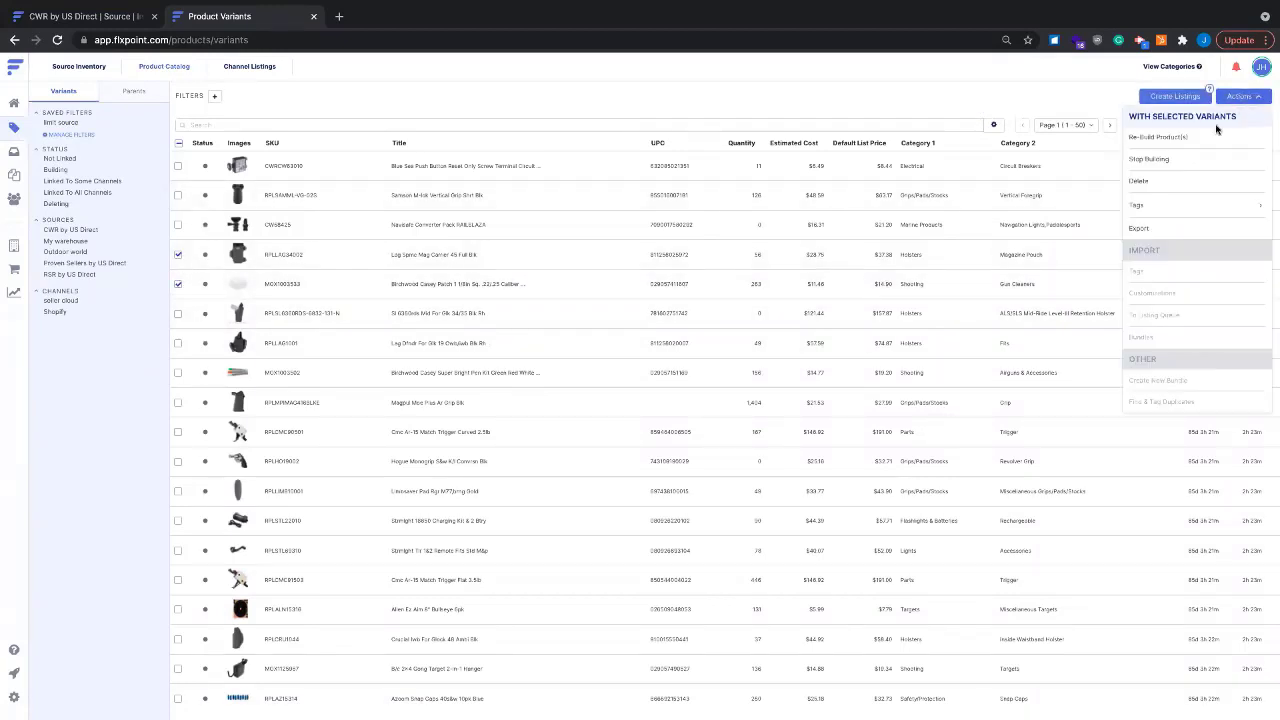
left_click(1139, 181)
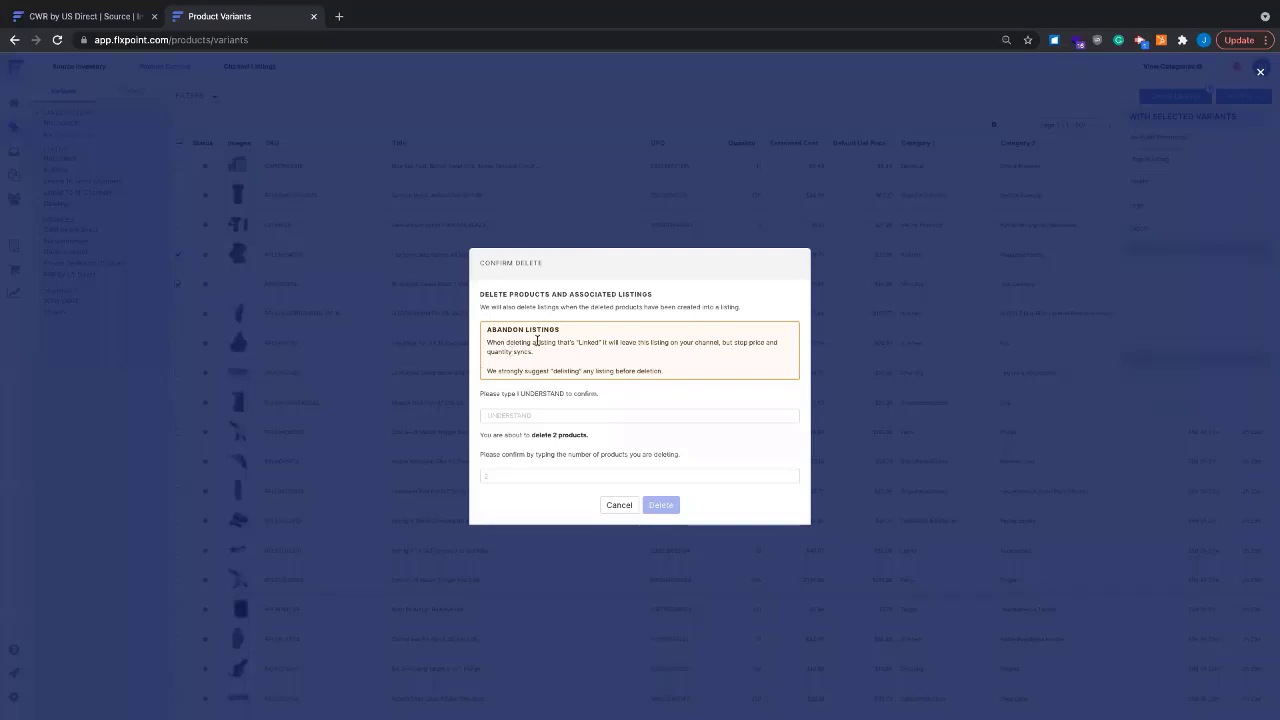
left_click_drag(541, 343, 566, 354)
left_click(534, 428)
left_click(533, 420)
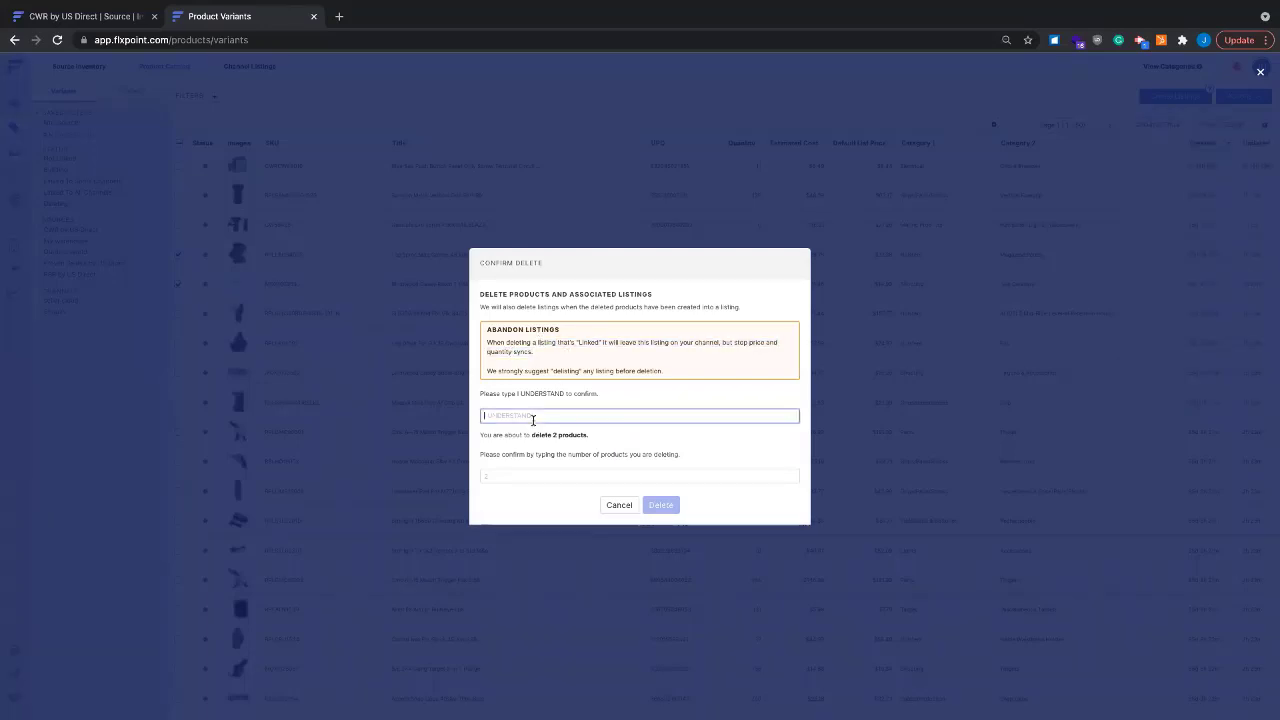
type("I UNDERSAT")
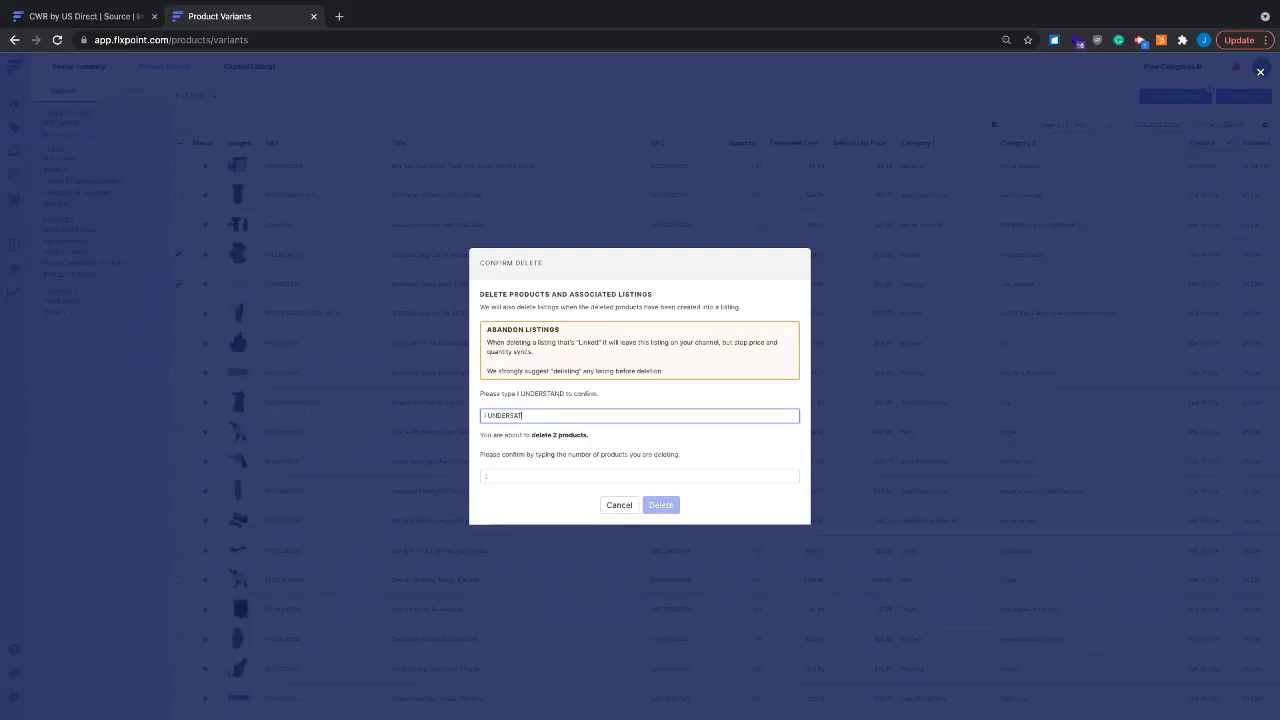
type("ND")
key("Tab")
type("2")
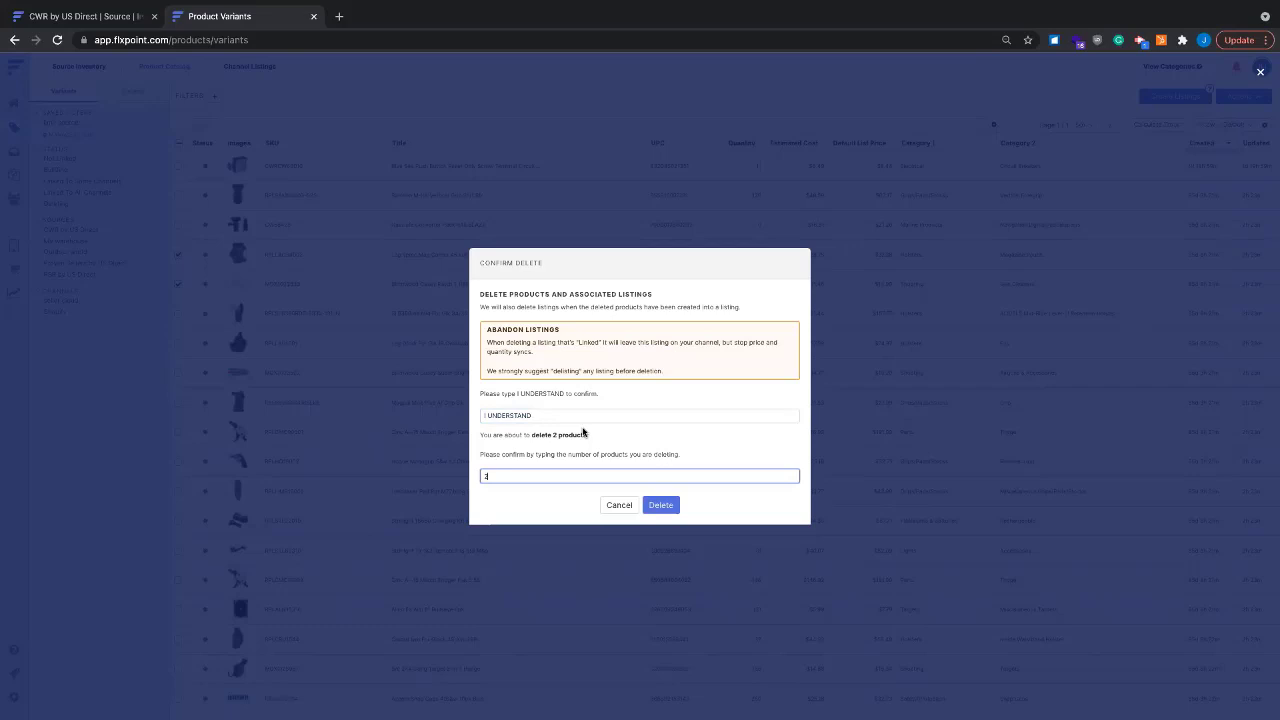
left_click(666, 507)
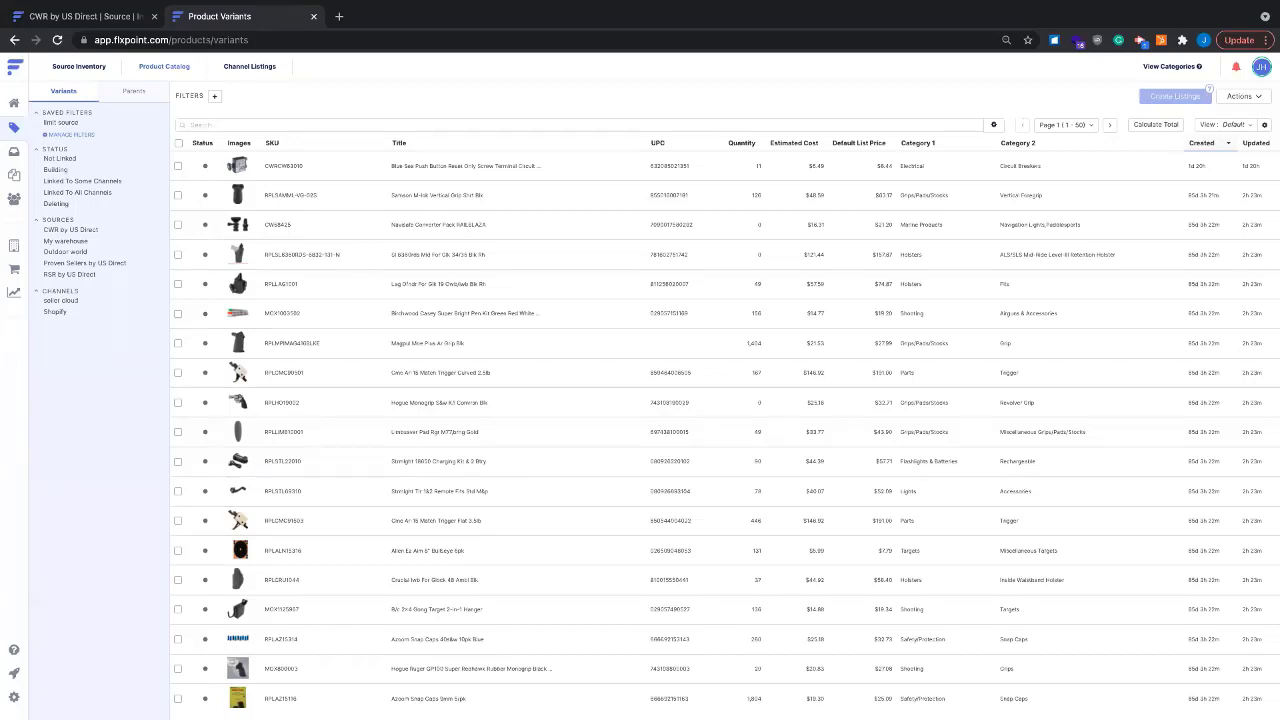
mouse_move(409, 25)
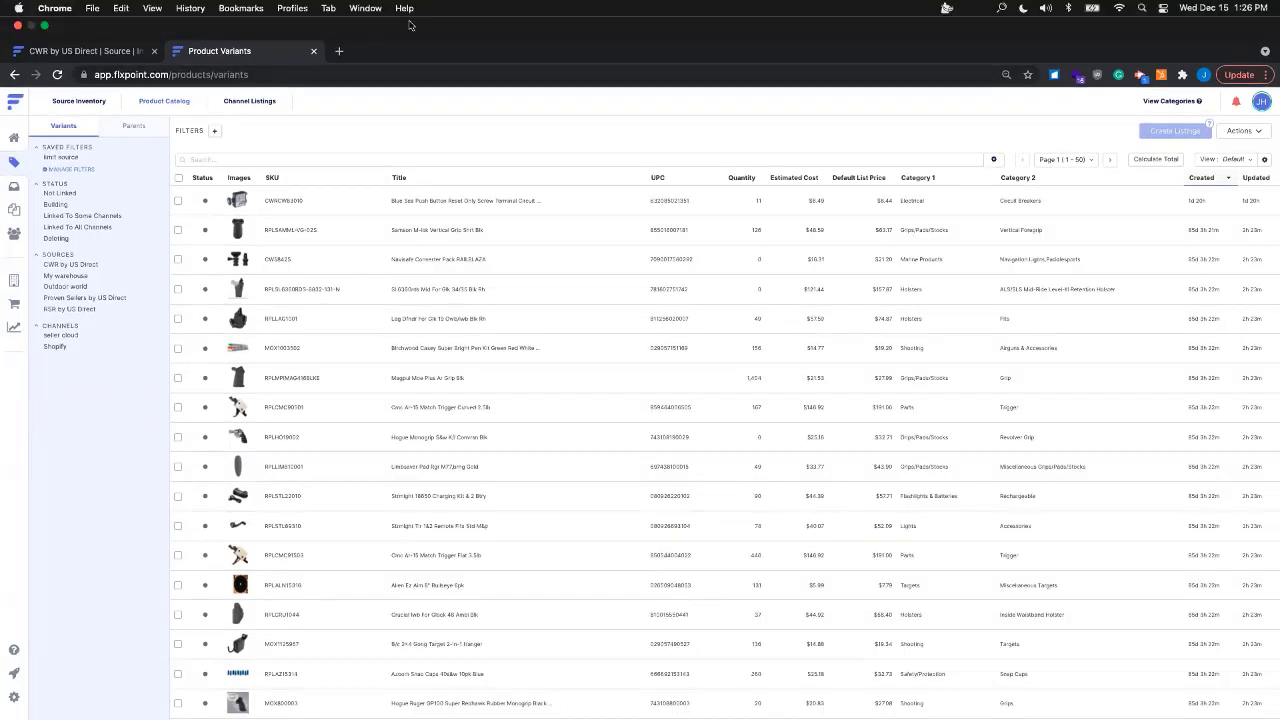